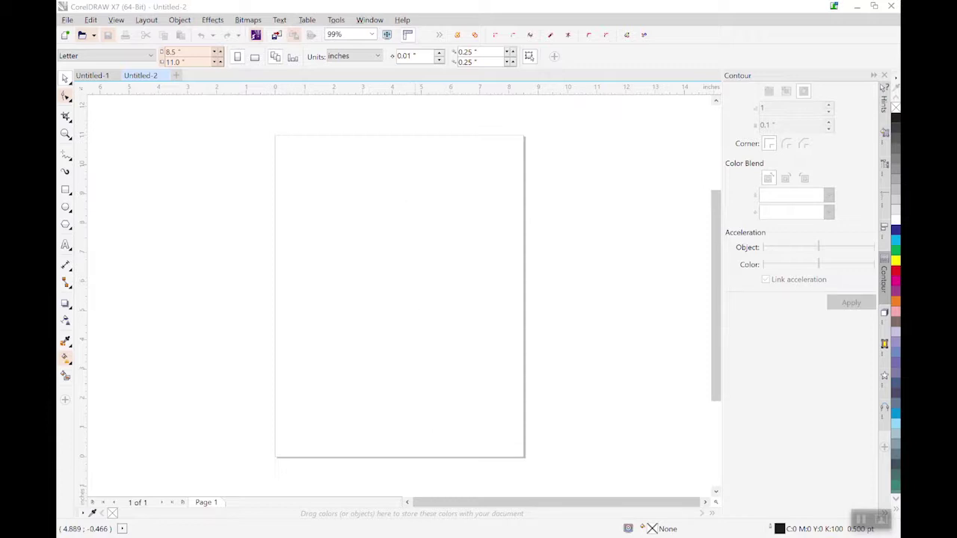
Switch to Outlook and save the newest e-mail's attachment IMG_2457.jpg into the 2019 WCAF folder in Documents.
click(359, 488)
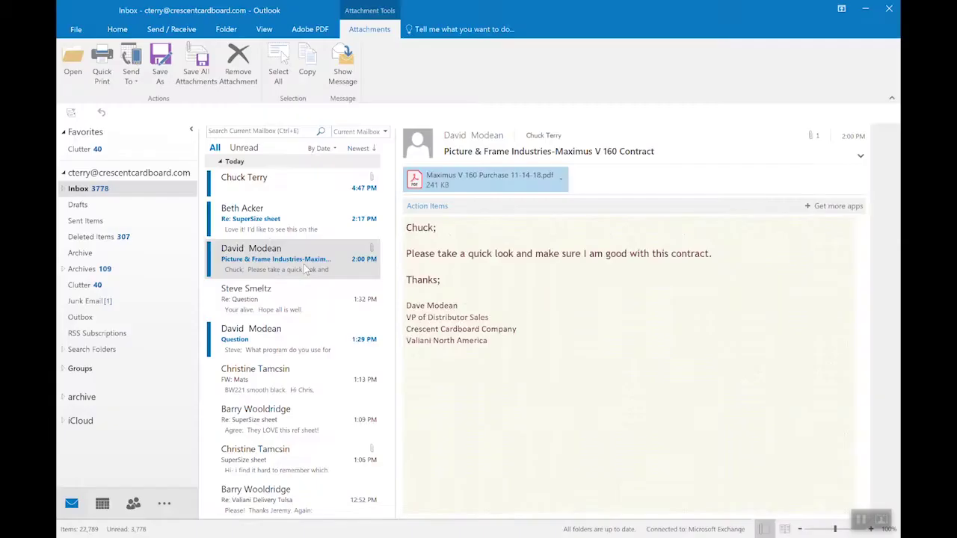
click(255, 182)
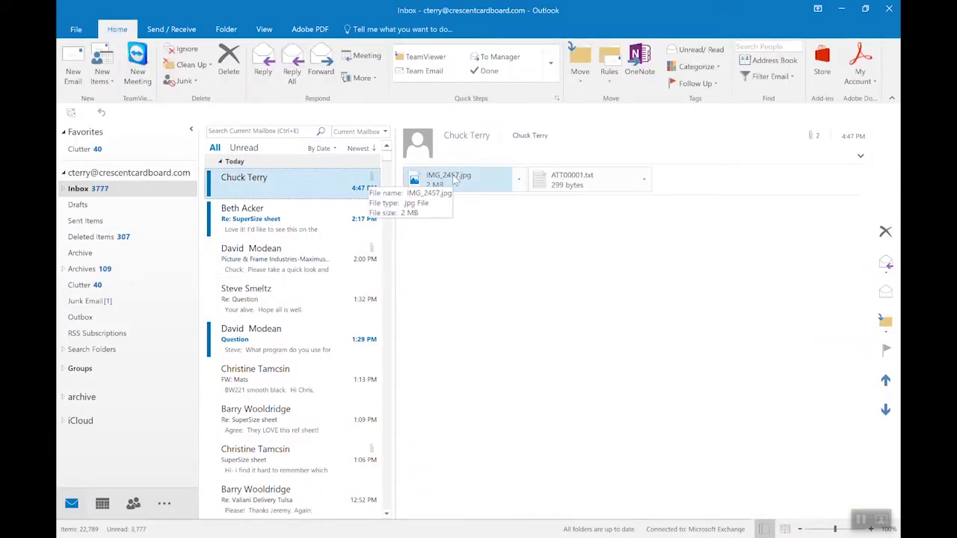
right_click(451, 178)
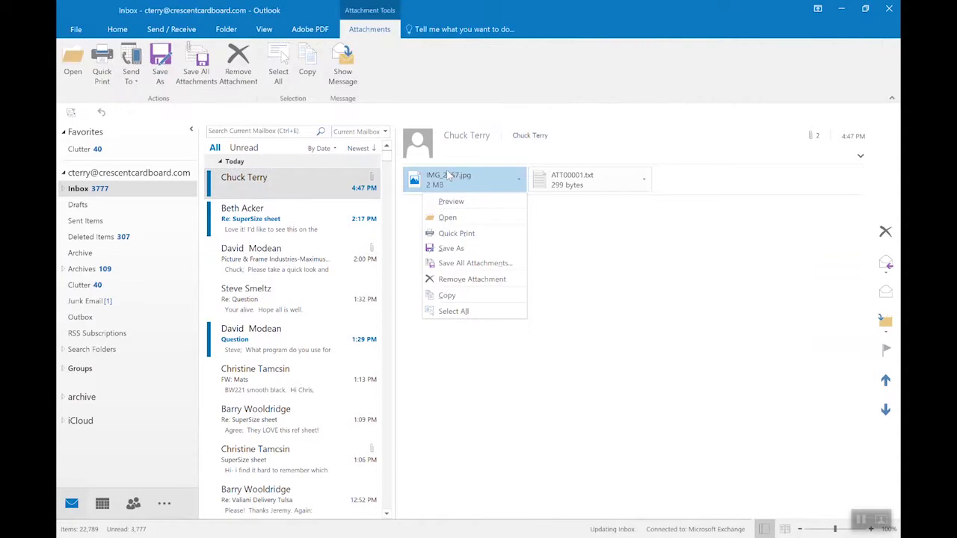
click(443, 251)
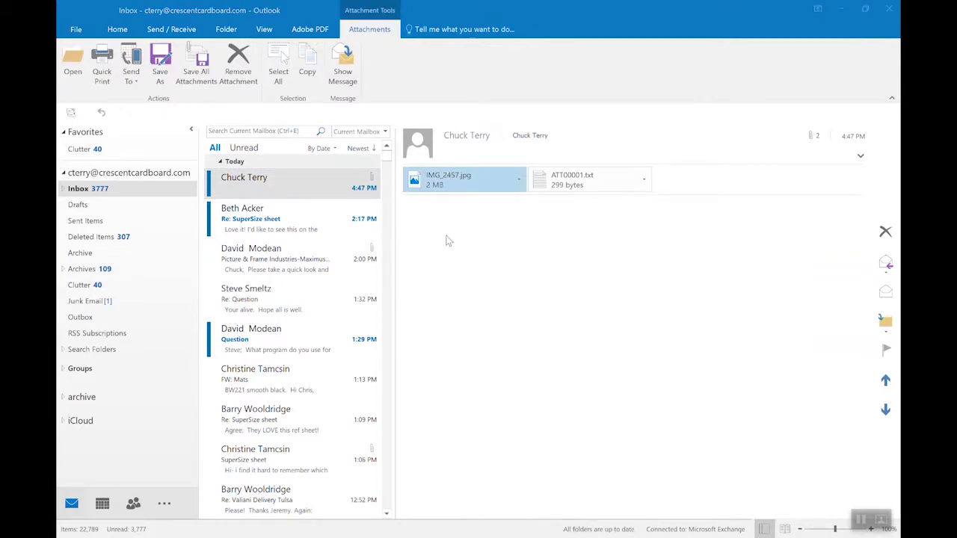
click(207, 111)
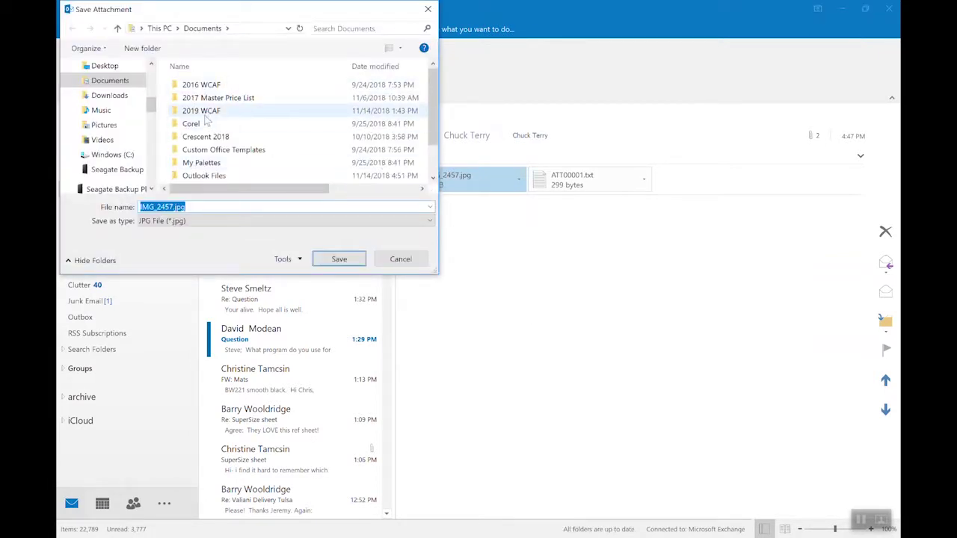
double_click(208, 112)
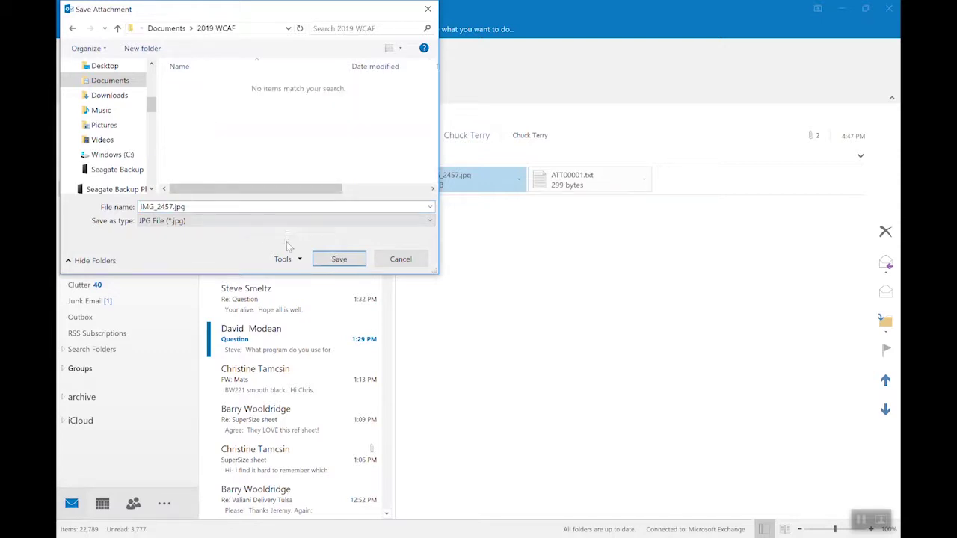
click(329, 260)
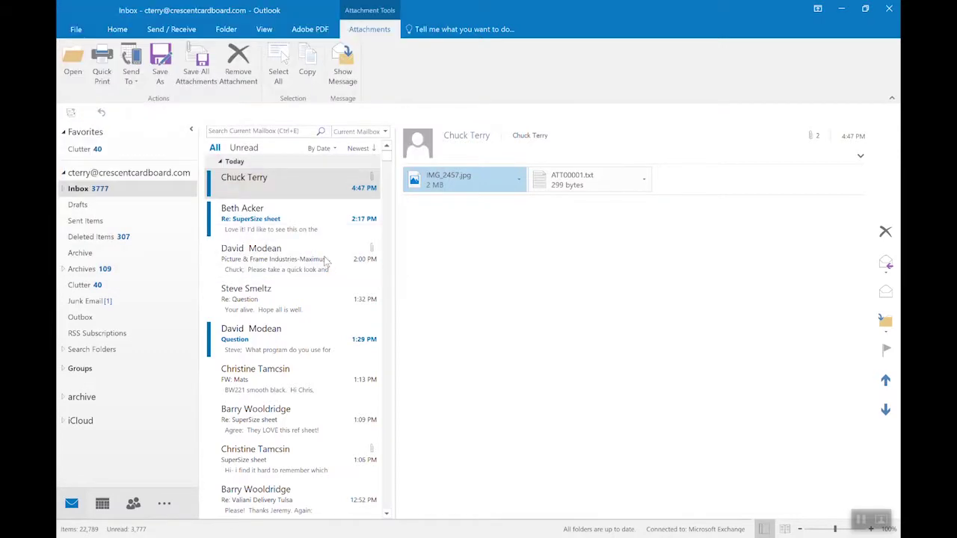
Return to CorelDRAW and import IMG_2457.jpg from the 2019 WCAF folder in Documents onto the page at its original size.
click(818, 9)
click(839, 9)
click(839, 9)
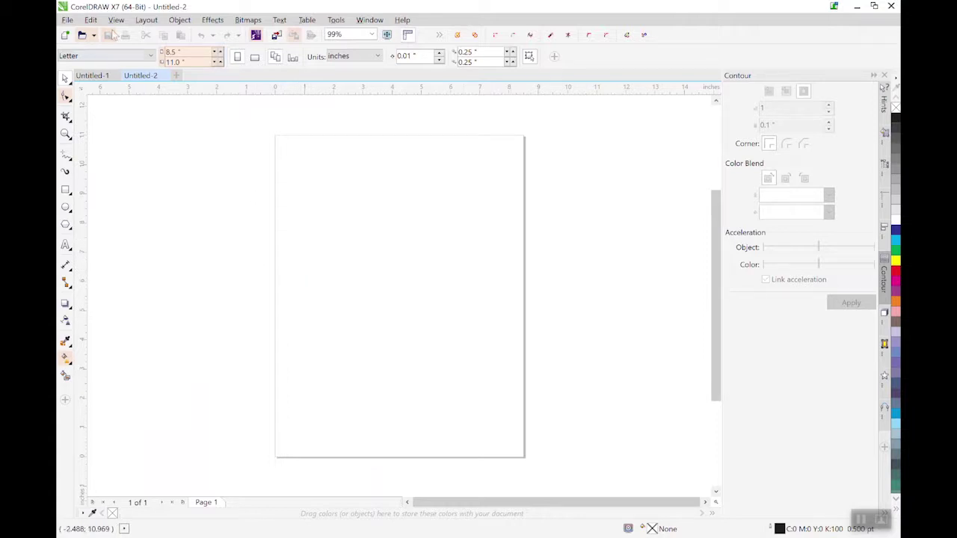
click(67, 20)
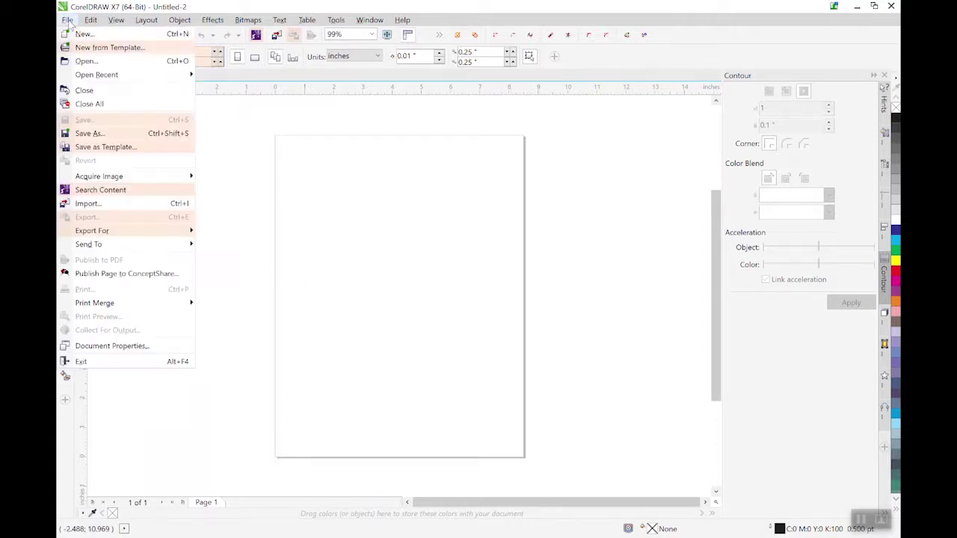
click(93, 203)
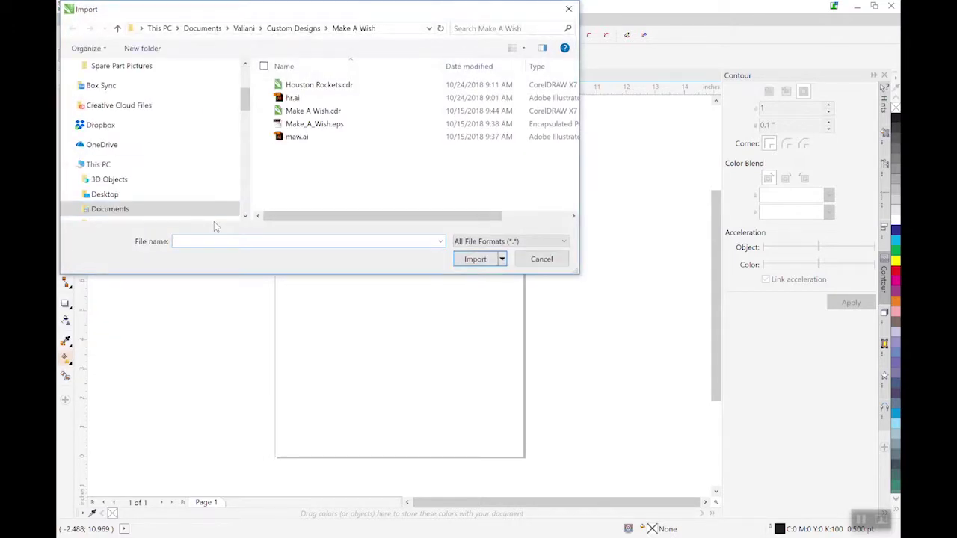
scroll(180, 104, up, 3)
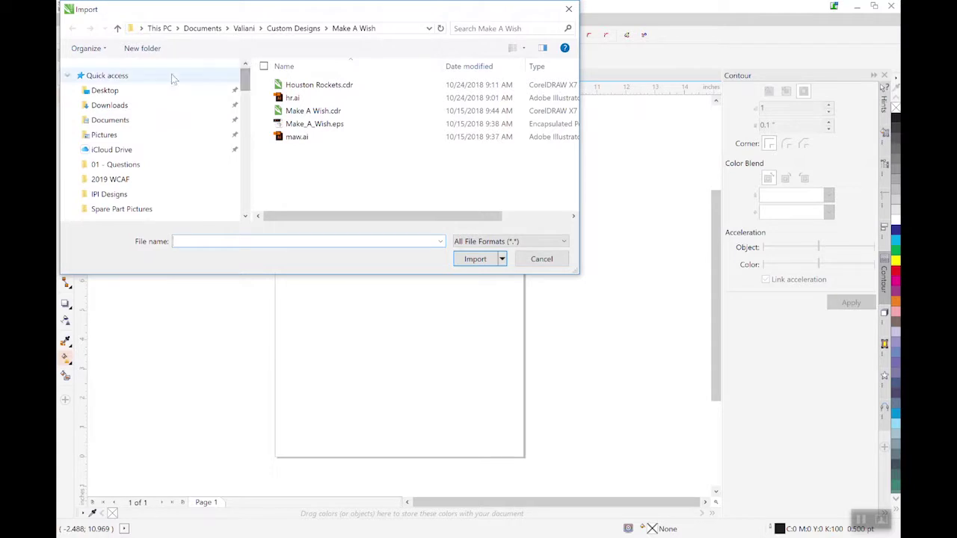
click(106, 121)
double_click(301, 110)
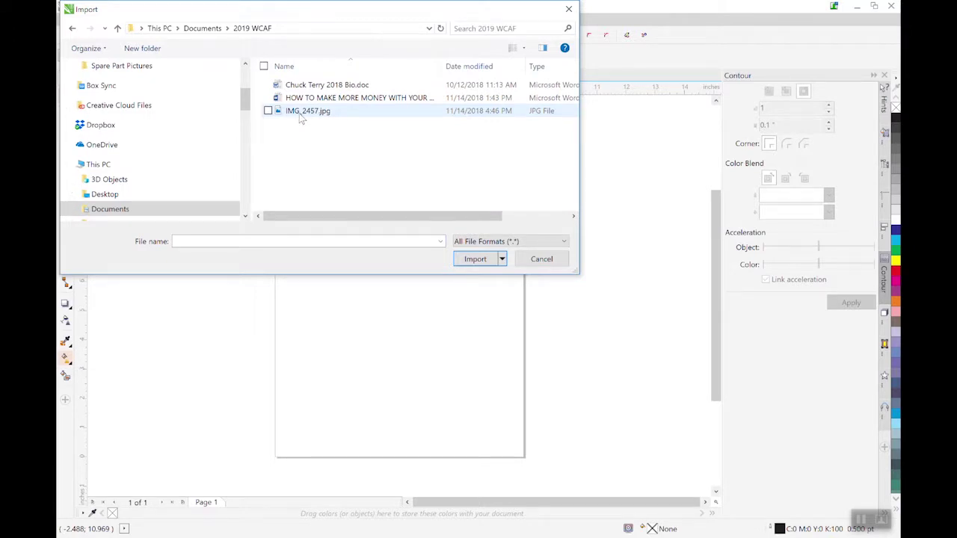
double_click(300, 112)
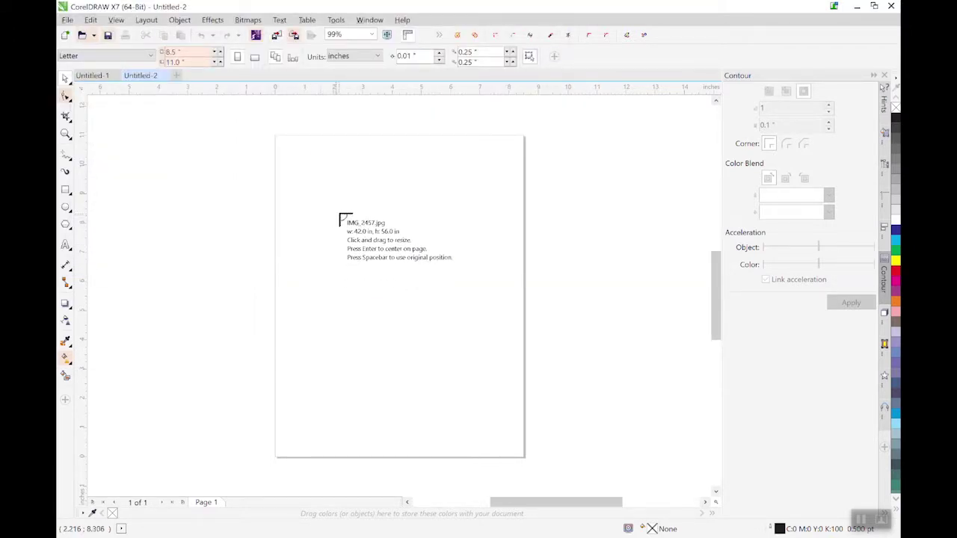
click(339, 214)
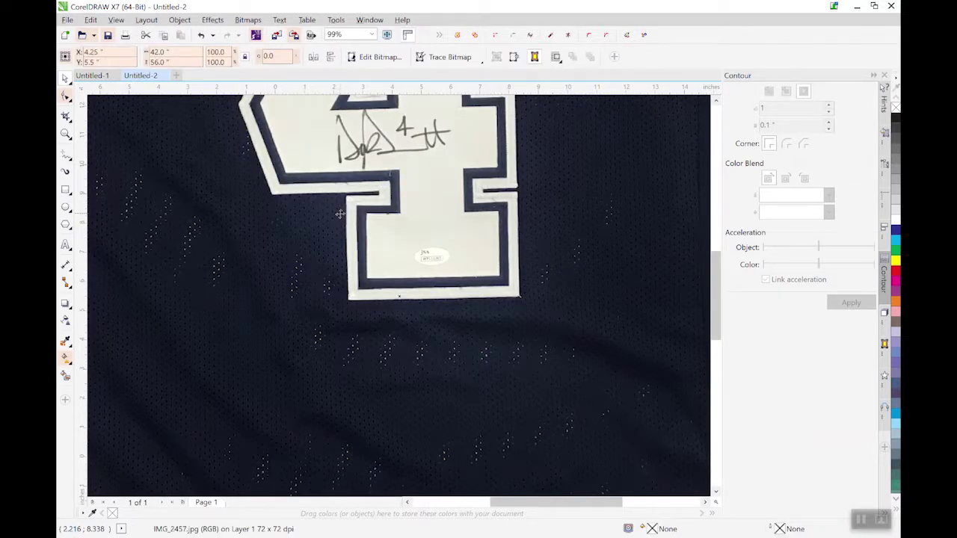
Switch the document's display mode to Wireframe so the jersey photo is dimmed for tracing.
scroll(400, 284, down, 1)
scroll(404, 288, down, 1)
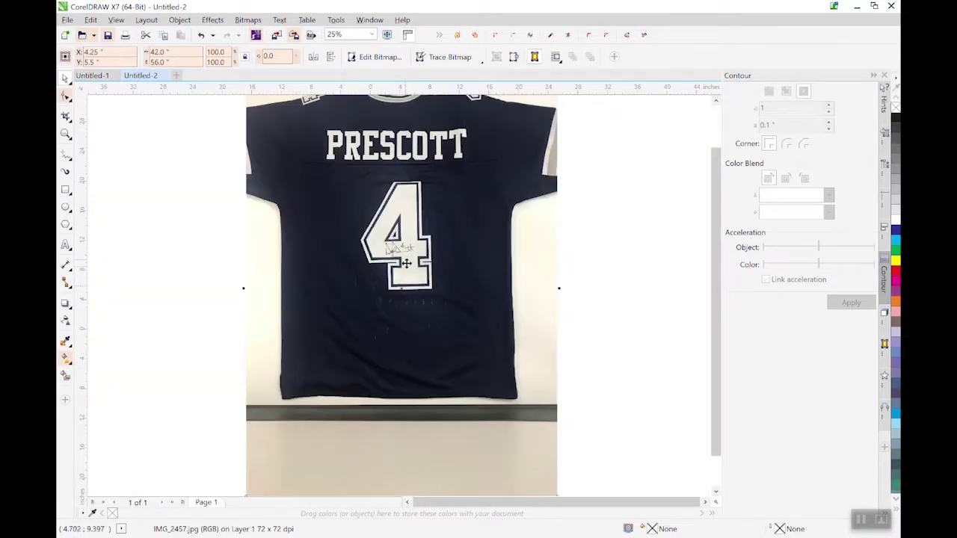
scroll(407, 278, down, 1)
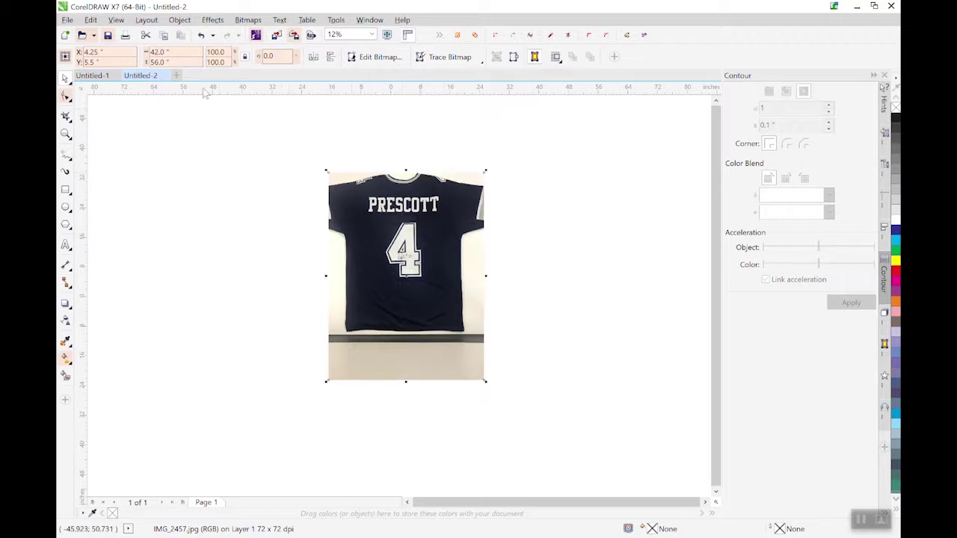
click(109, 23)
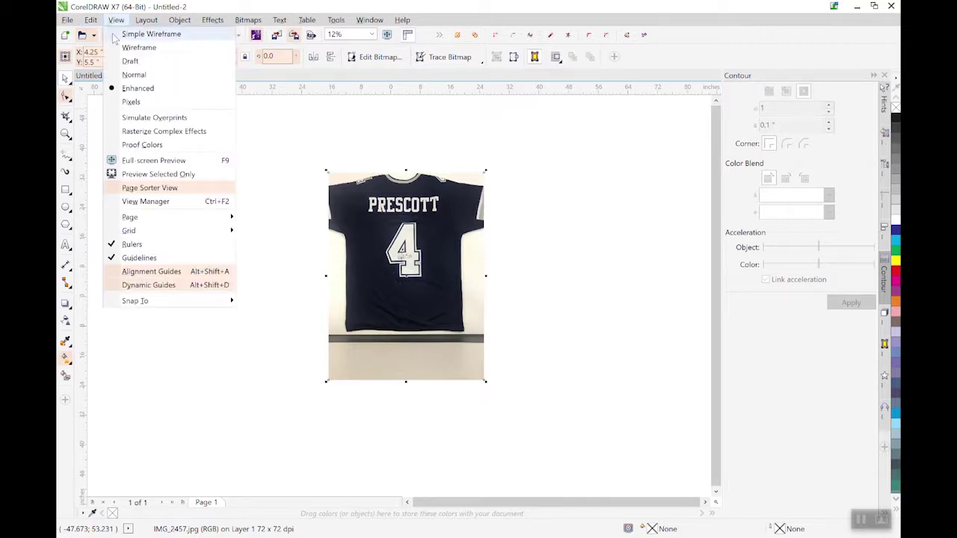
click(138, 47)
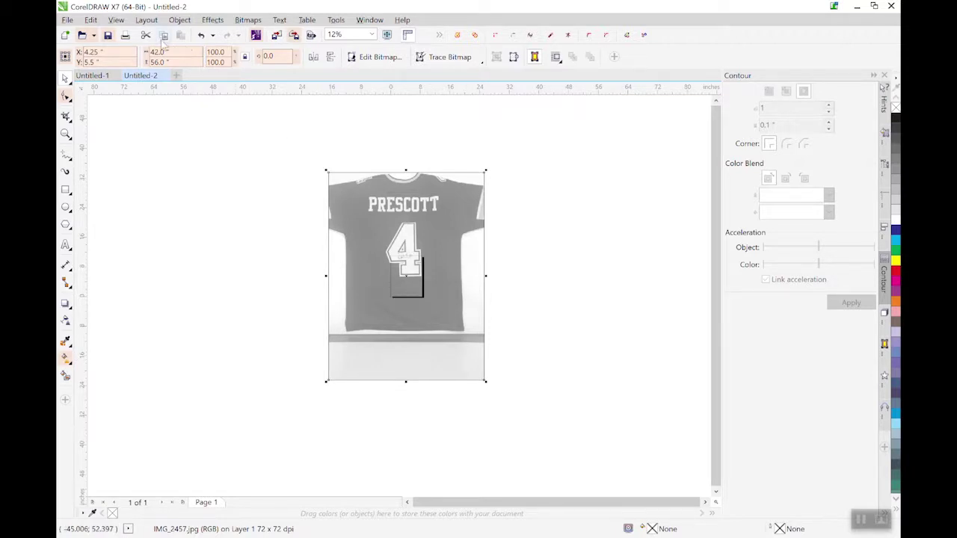
click(118, 21)
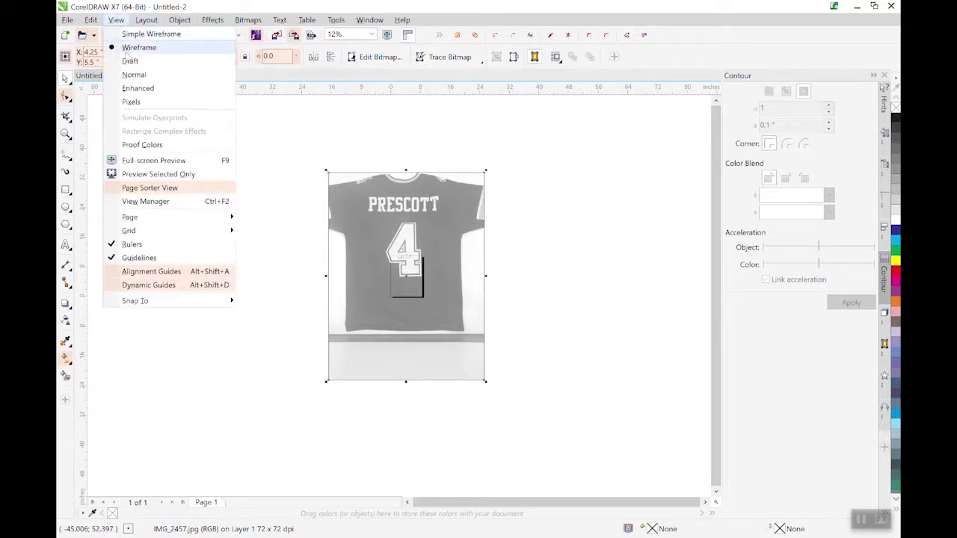
click(275, 175)
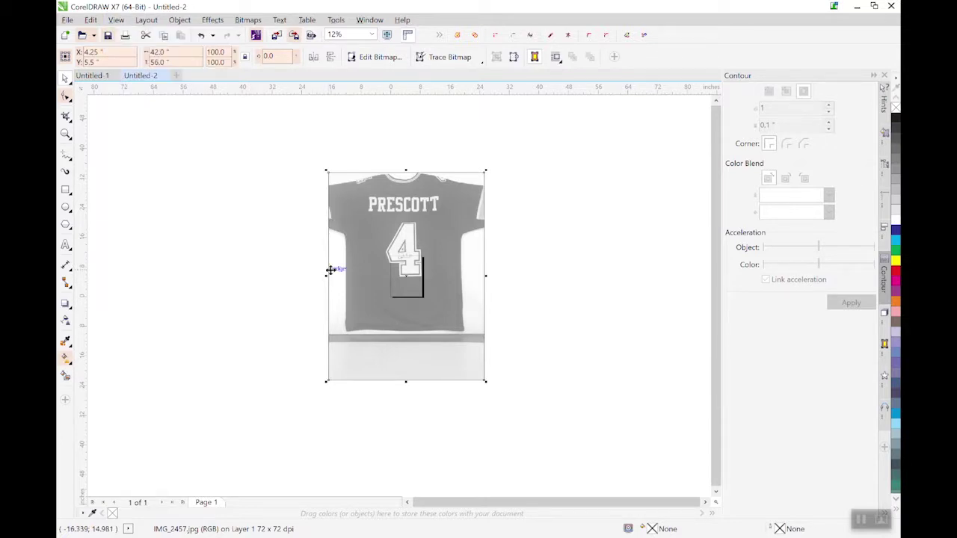
Examine the jersey's sleeve, underarm and side edges in the dimmed photo.
scroll(346, 269, up, 2)
scroll(346, 269, up, 1)
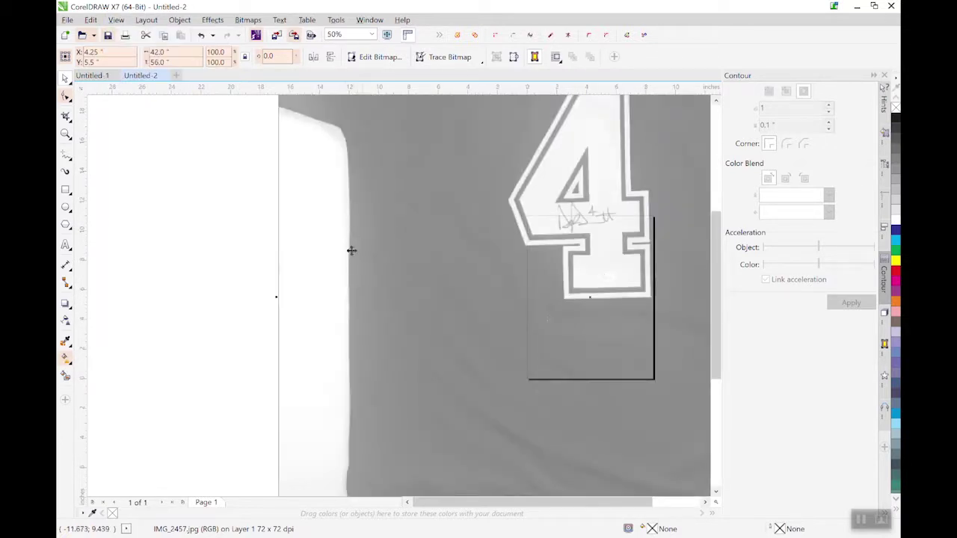
scroll(352, 297, down, 2)
scroll(352, 207, up, 4)
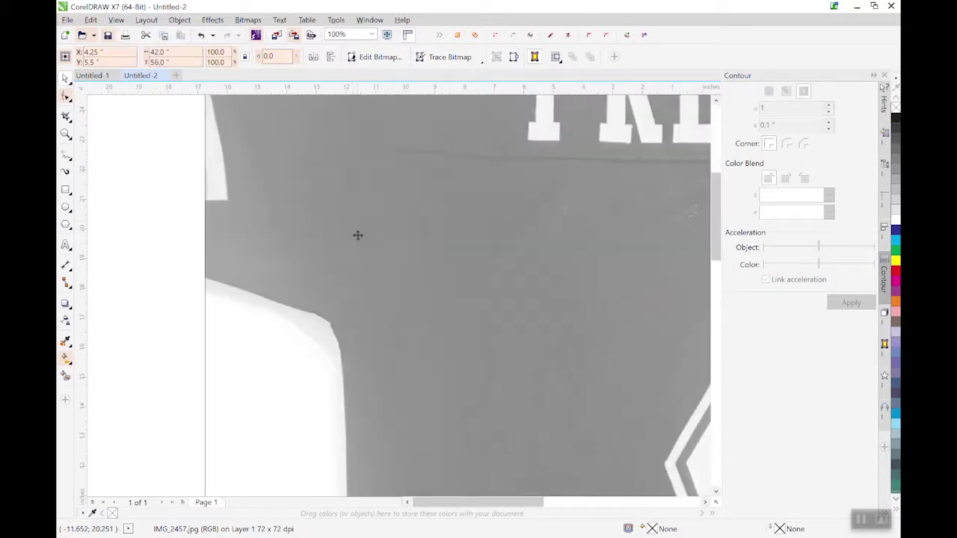
scroll(380, 229, down, 4)
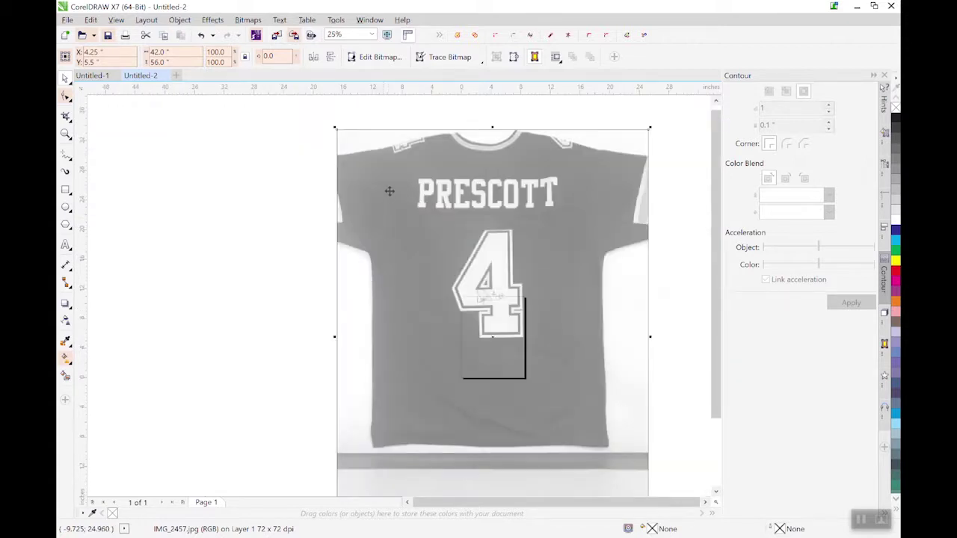
scroll(388, 191, up, 3)
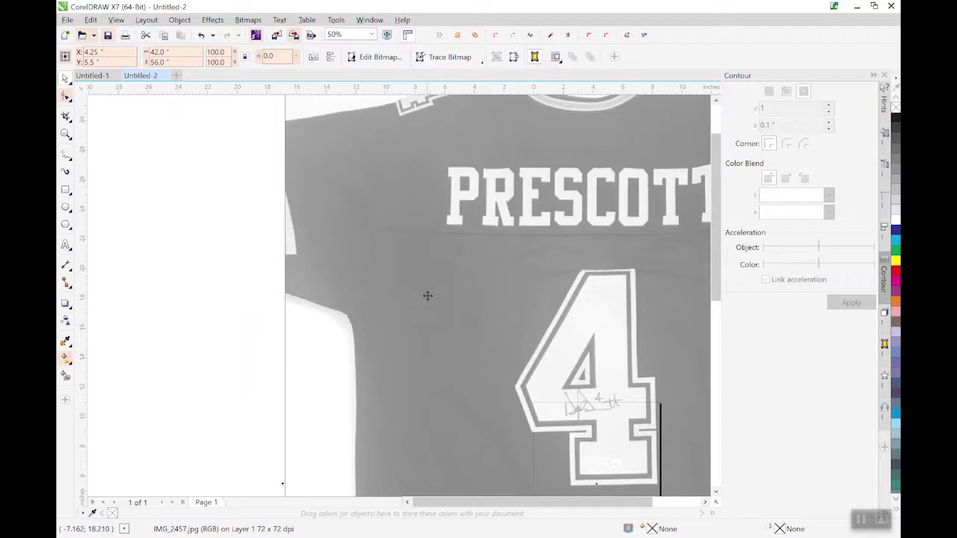
scroll(379, 310, down, 1)
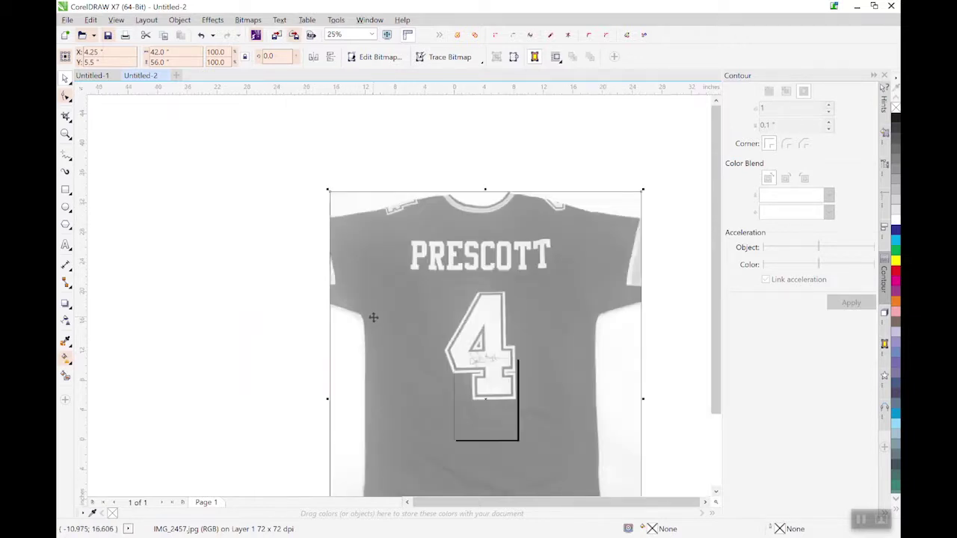
scroll(391, 314, down, 1)
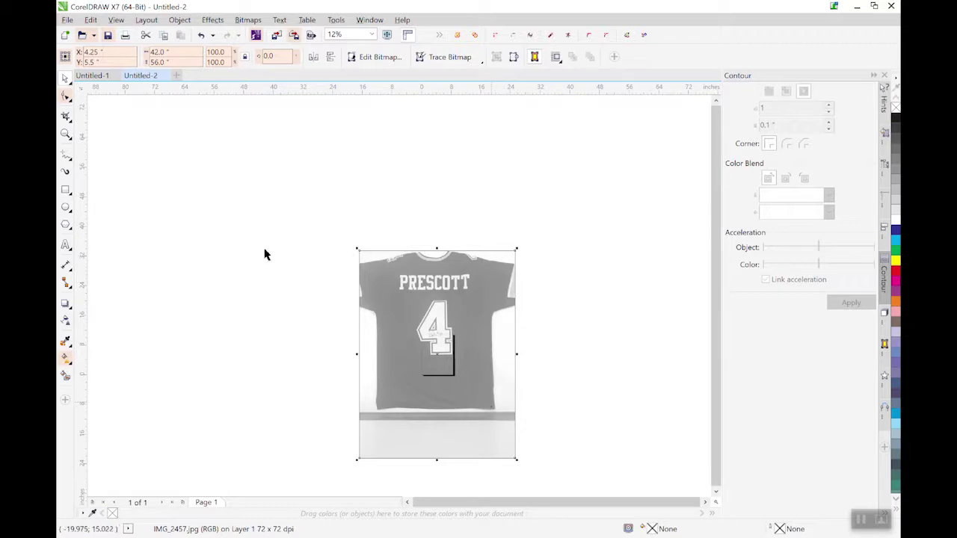
Draw a horizontal 2-point line about 31.5 inches long along the jersey's bottom hem, from its right corner to its left corner.
click(68, 156)
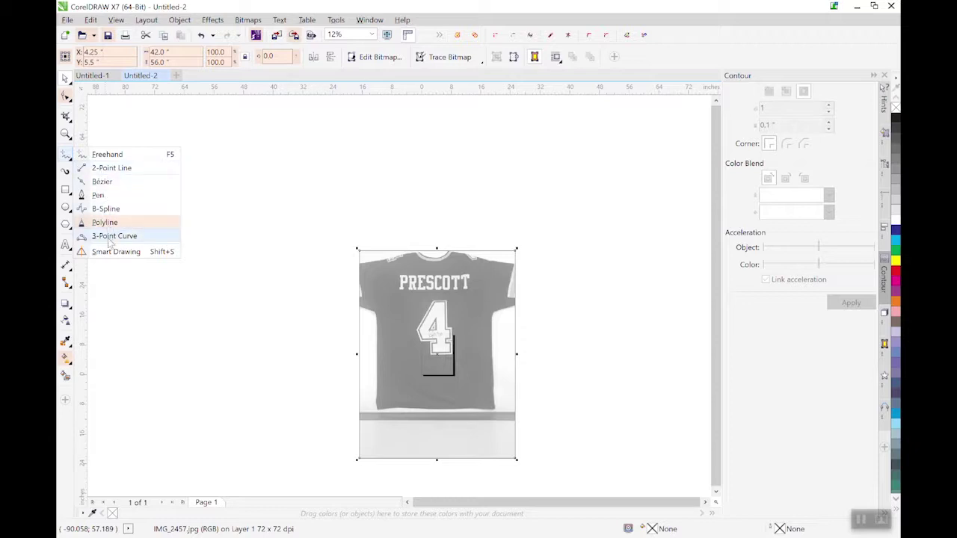
click(109, 171)
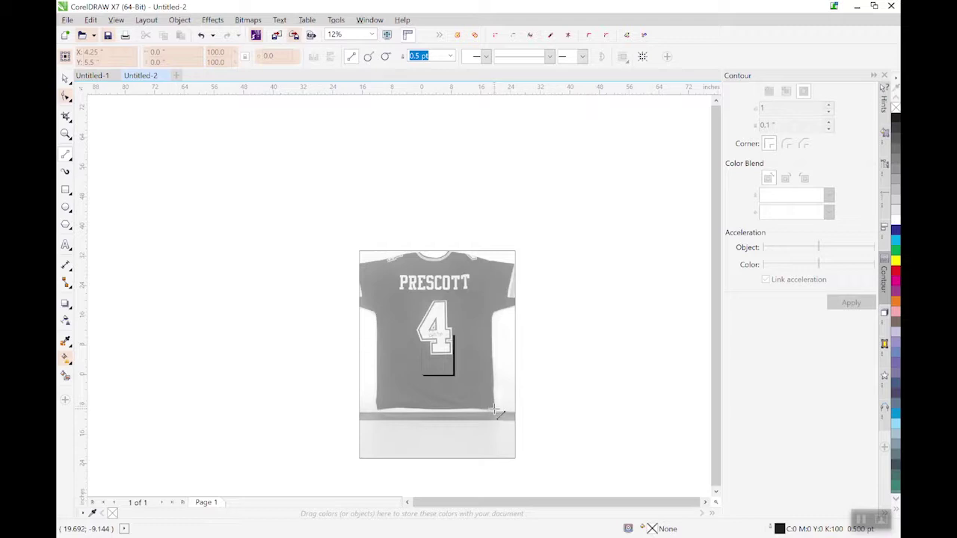
drag(493, 410, 377, 404)
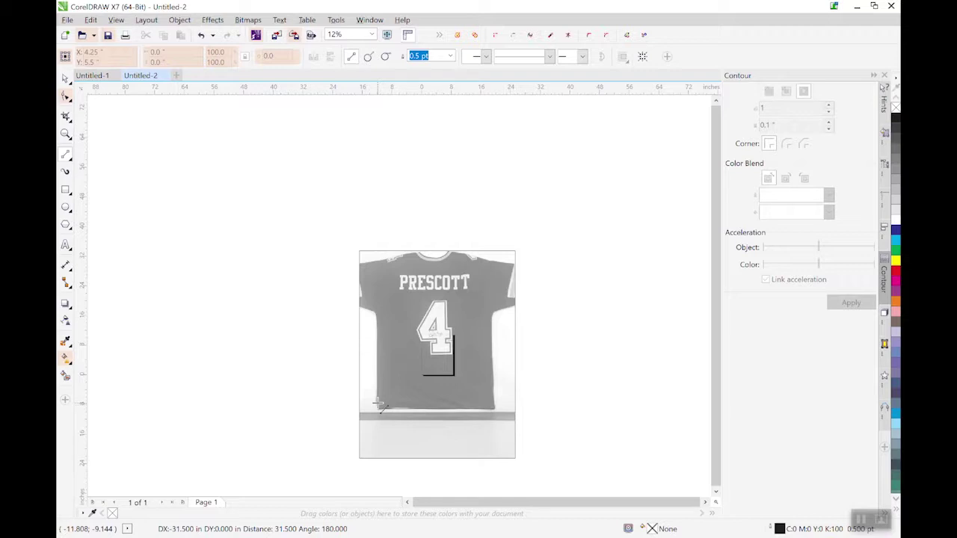
drag(379, 405, 379, 404)
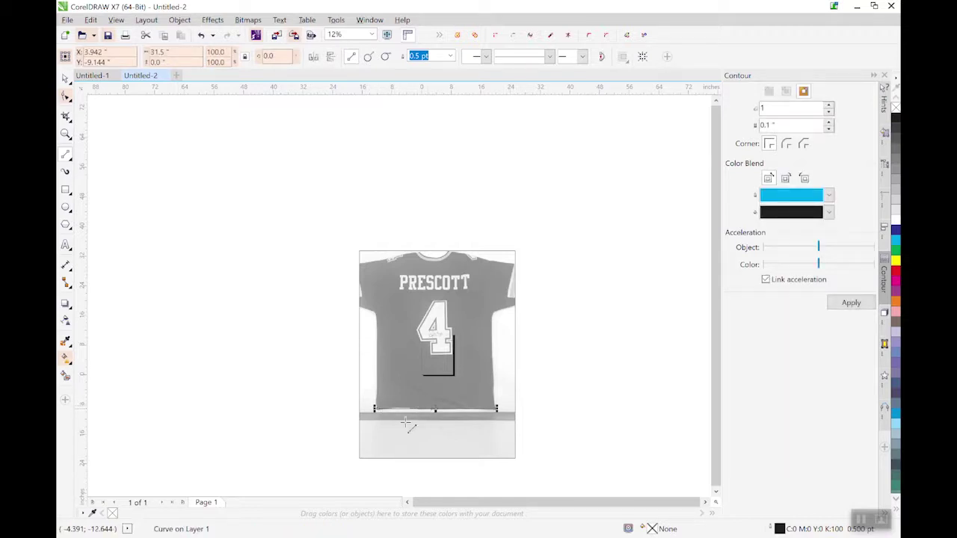
Draw a vertical line about 26.4 inches long from the hem line's left end up to the left underarm.
scroll(401, 426, up, 5)
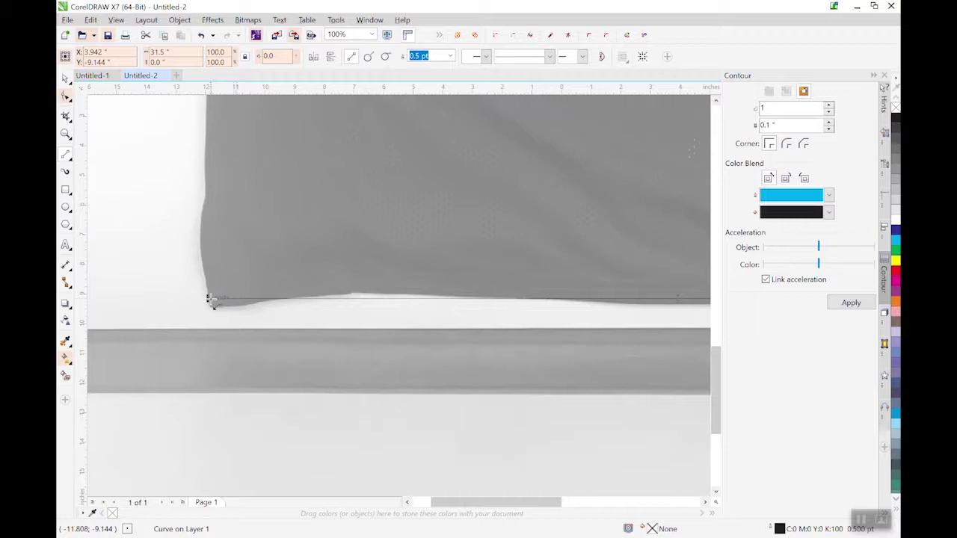
drag(211, 299, 210, 344)
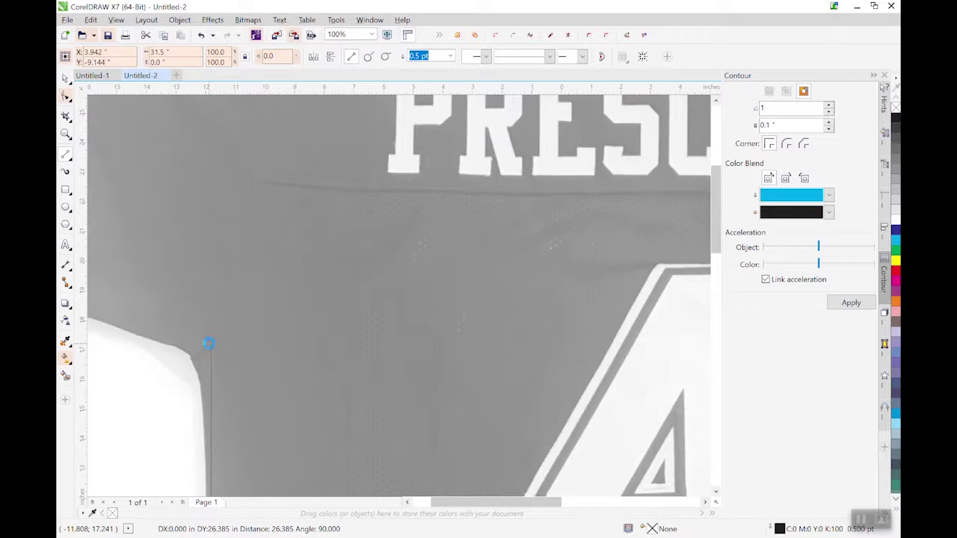
click(209, 343)
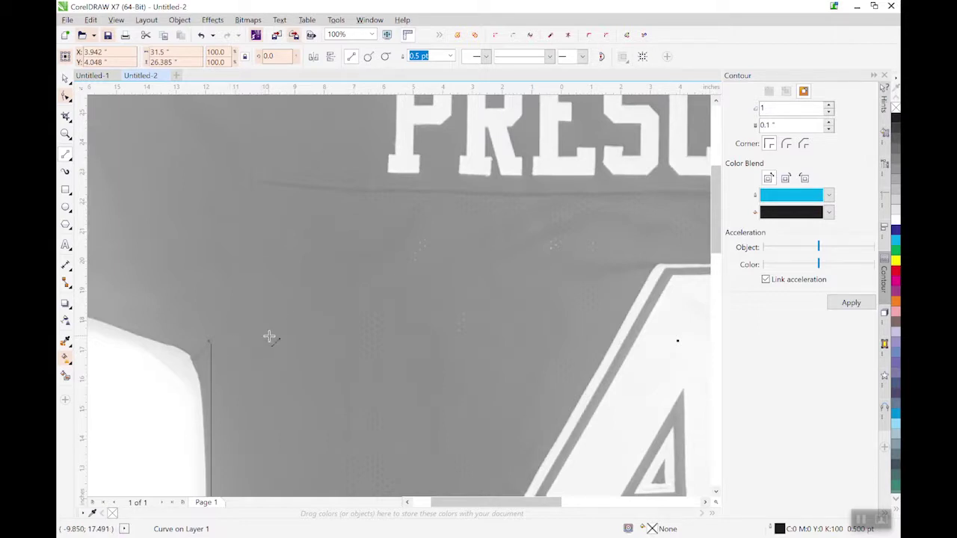
scroll(252, 368, down, 1)
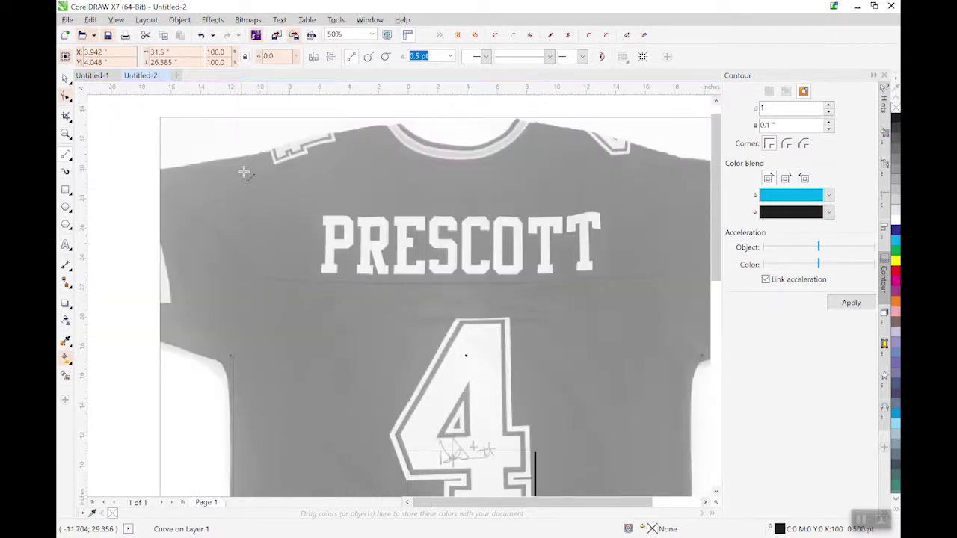
scroll(268, 271, up, 1)
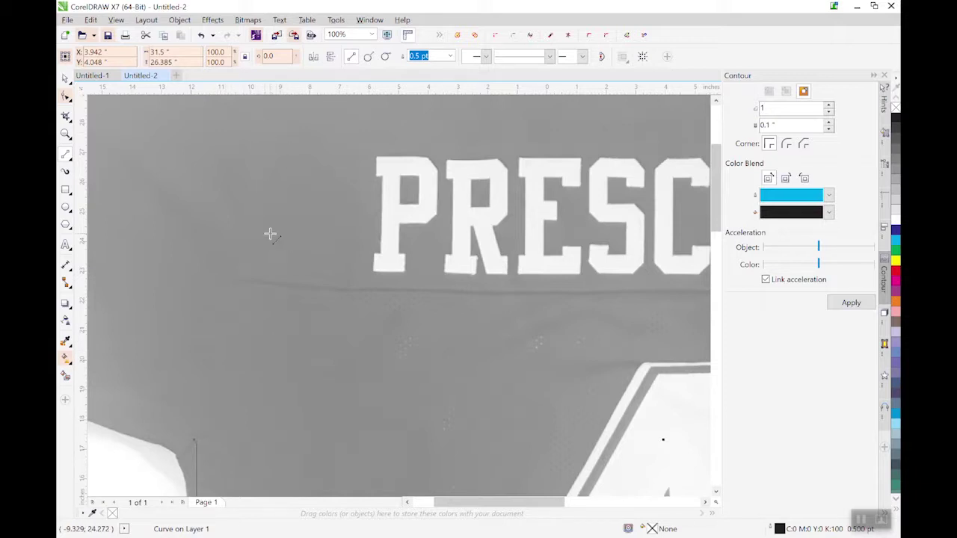
Draw a 3-point curve spanning about 13.9 inches from the left underarm up to the shoulder, bowed right along the sleeve seam.
scroll(276, 268, down, 2)
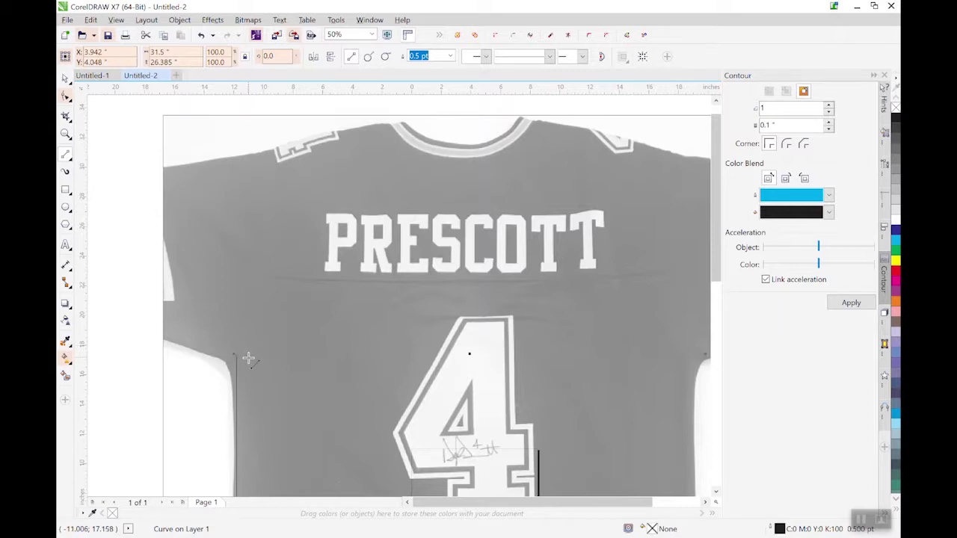
click(66, 166)
click(82, 170)
click(67, 153)
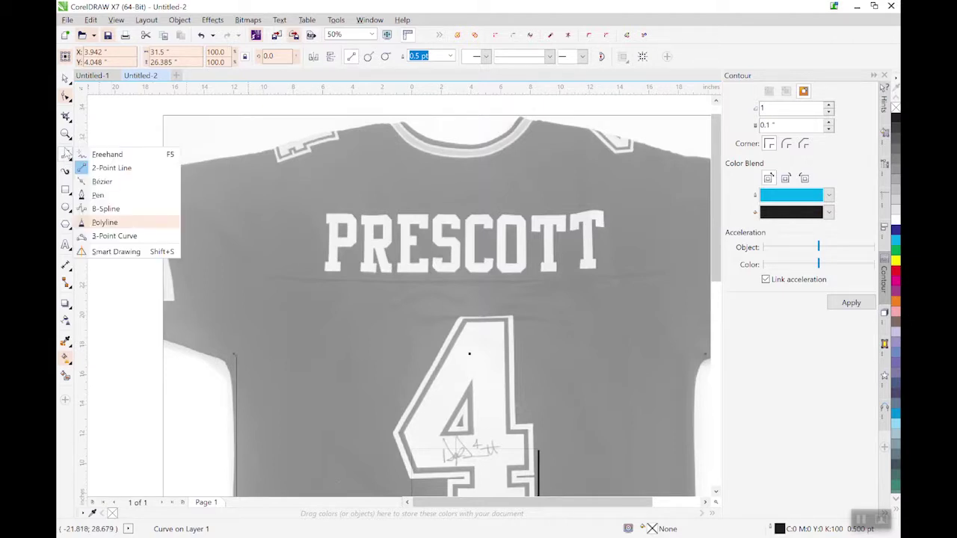
click(107, 236)
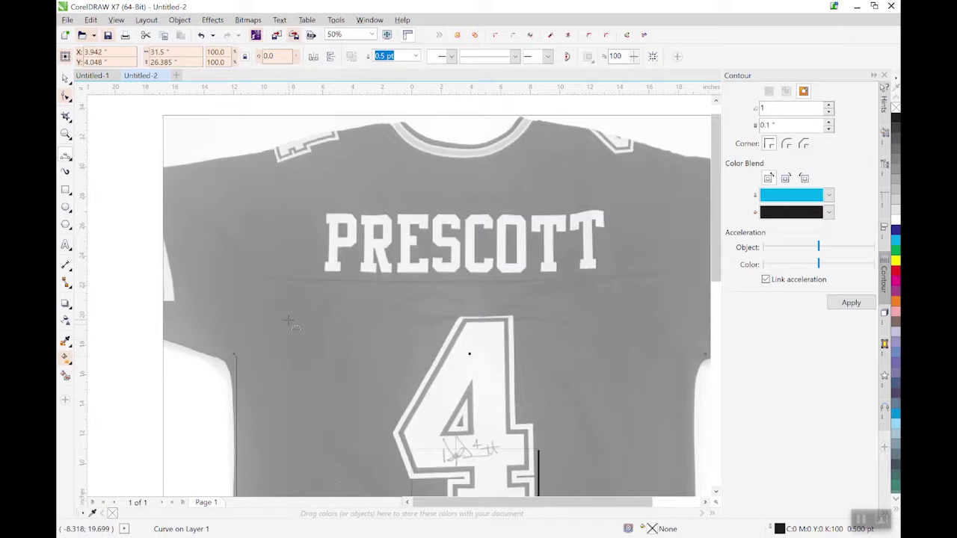
click(236, 355)
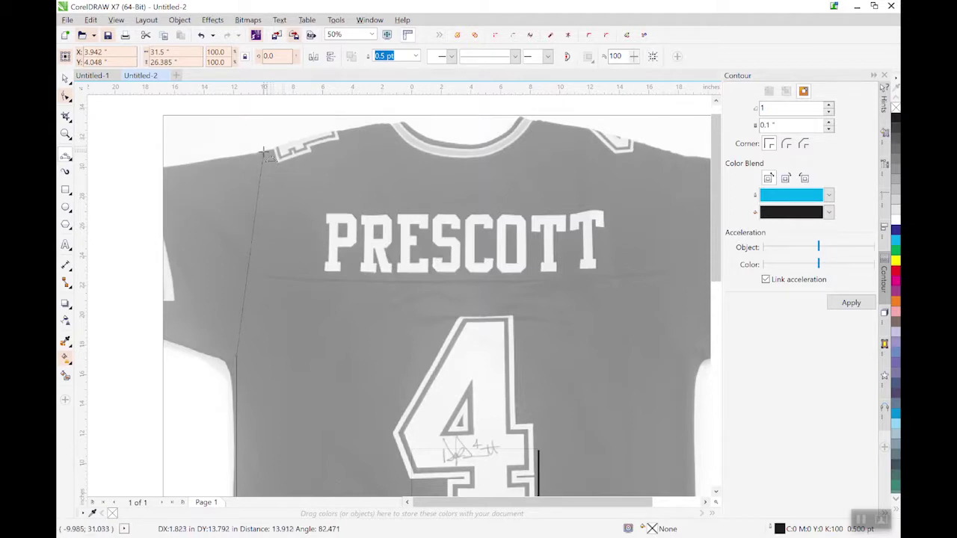
drag(263, 152, 267, 216)
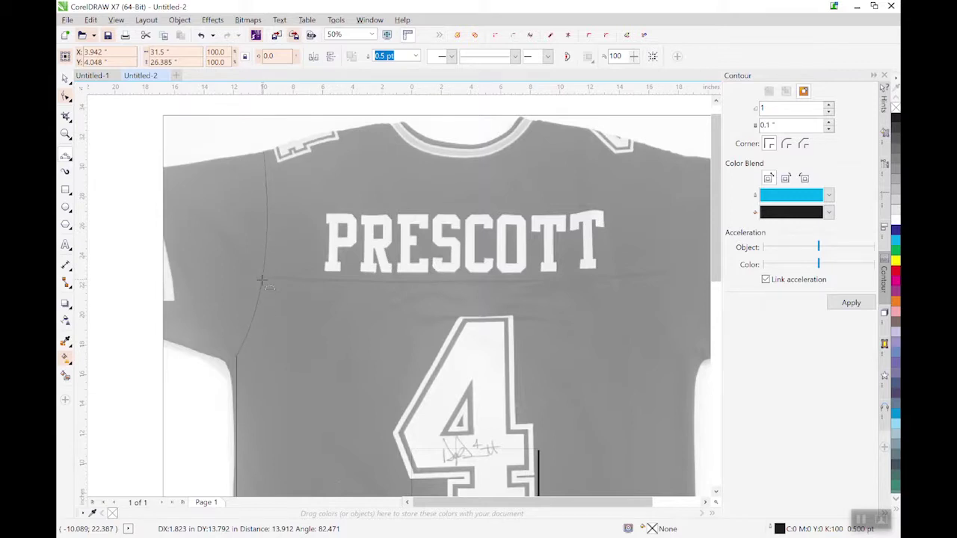
double_click(262, 282)
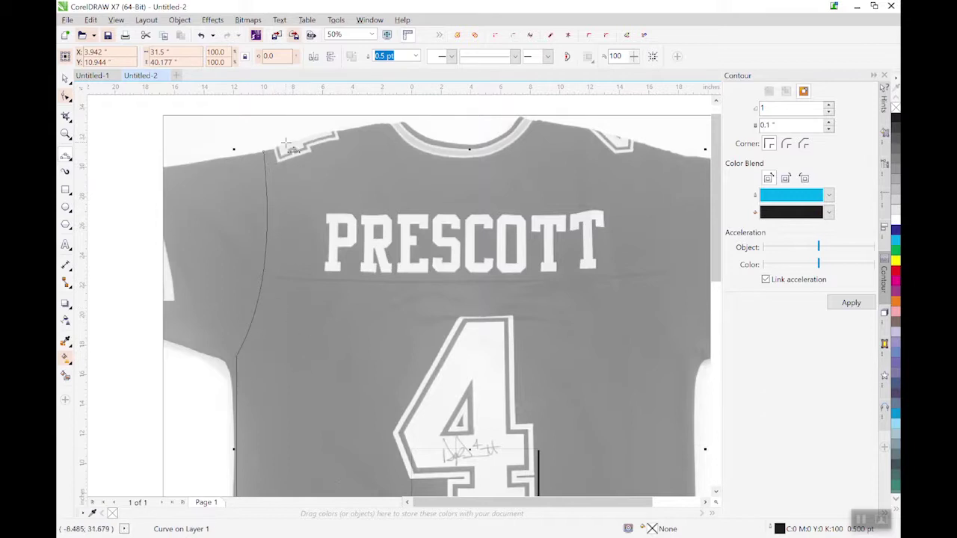
Draw a 2-point line about 8.3 inches long along the left shoulder, from the sleeve curve's upper end to the collar.
scroll(284, 144, up, 2)
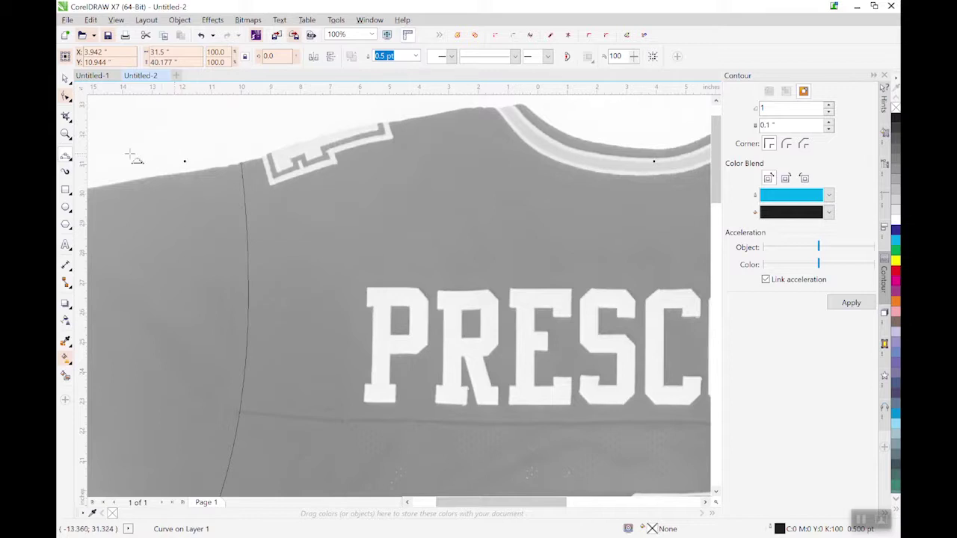
click(67, 160)
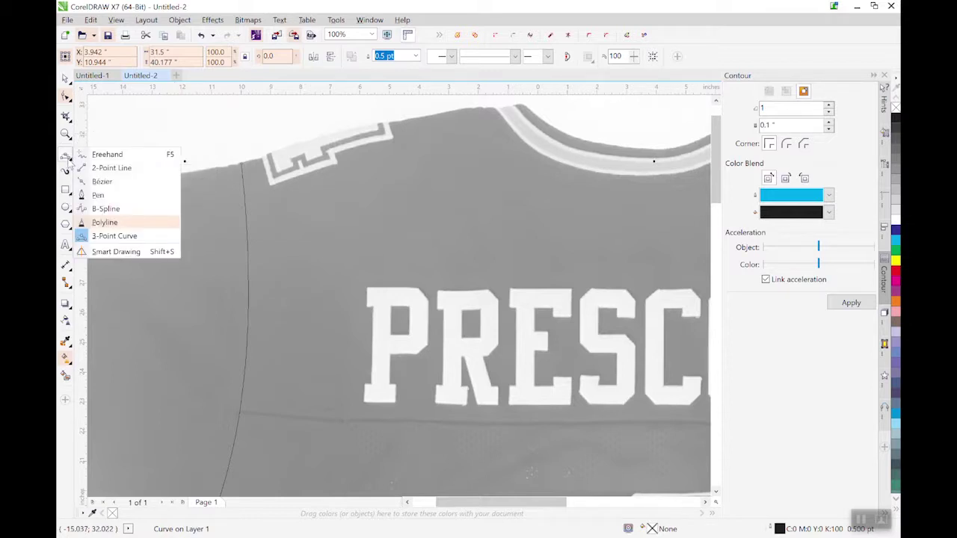
click(104, 168)
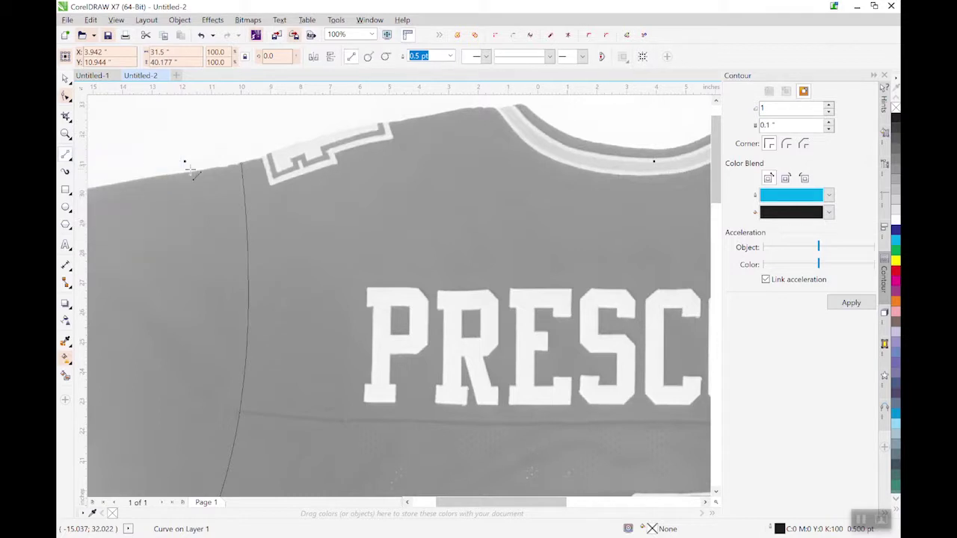
drag(241, 164, 484, 110)
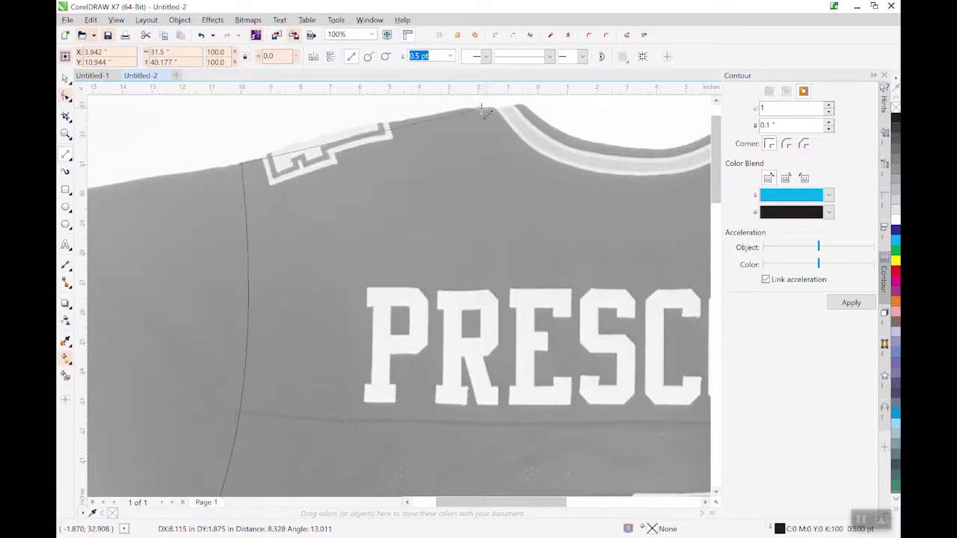
drag(484, 110, 486, 109)
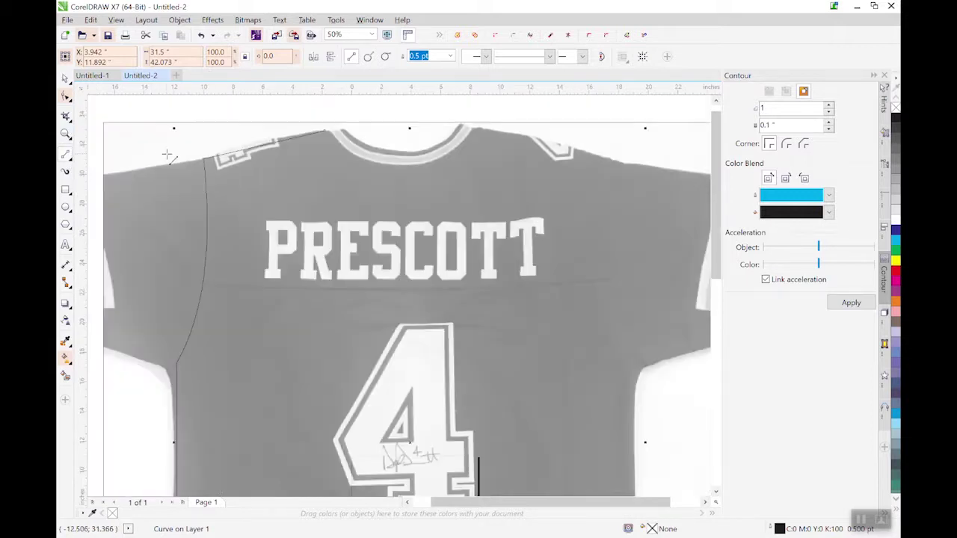
Draw a 3-point curve about 10.4 inches wide along the collar's lower edge, from the left shoulder line to the right collar corner.
scroll(162, 156, down, 2)
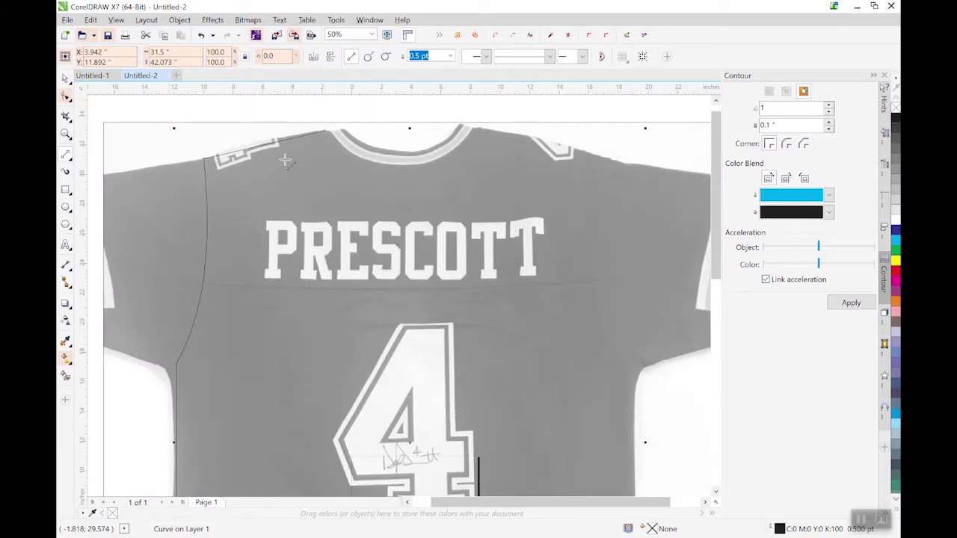
click(68, 156)
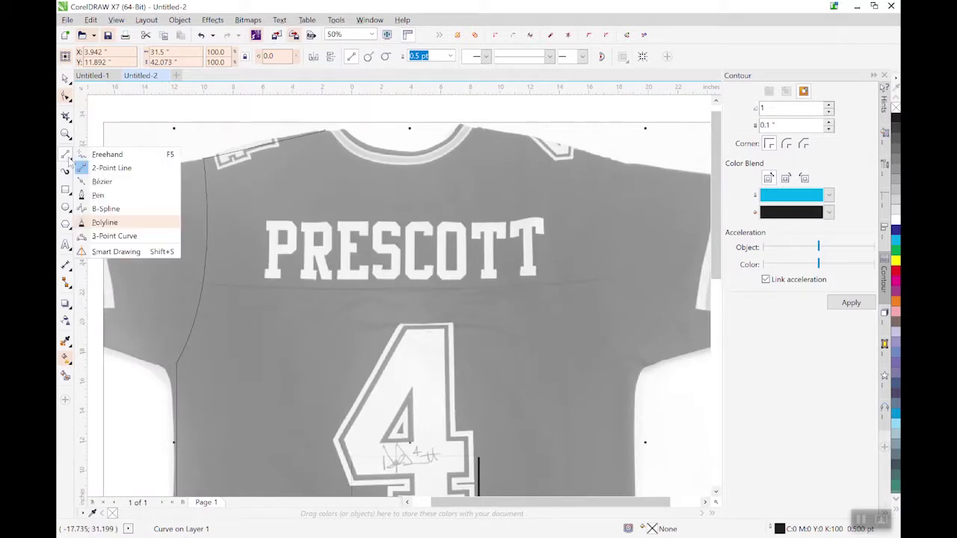
click(109, 238)
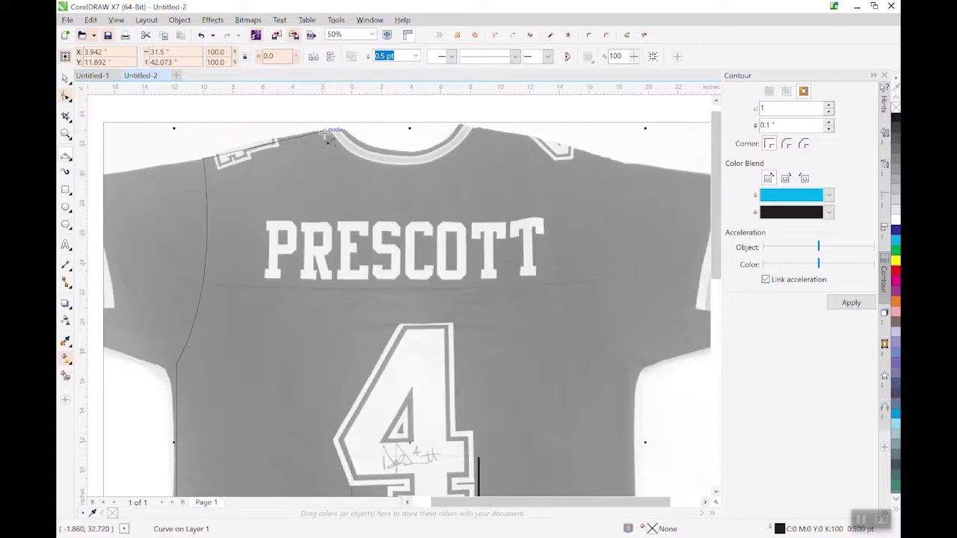
drag(326, 131, 479, 130)
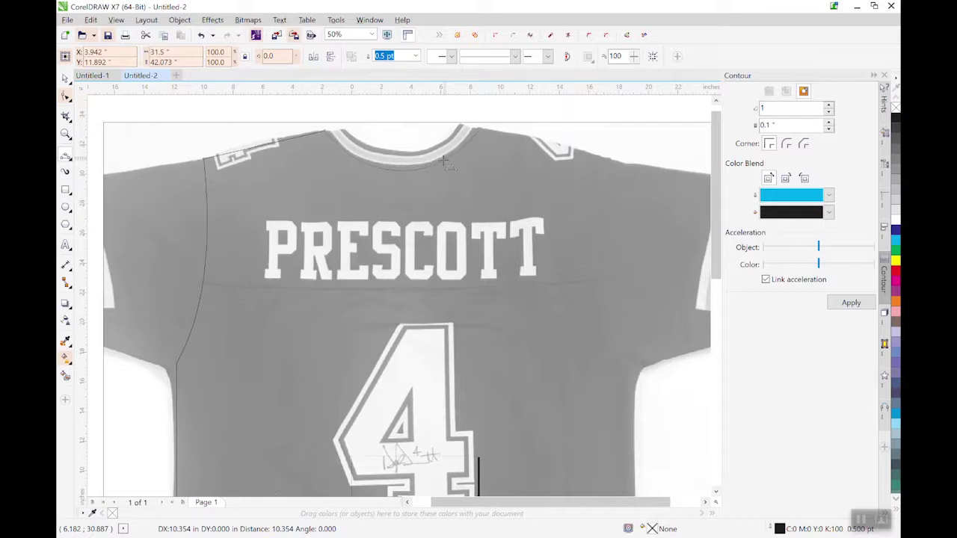
click(443, 159)
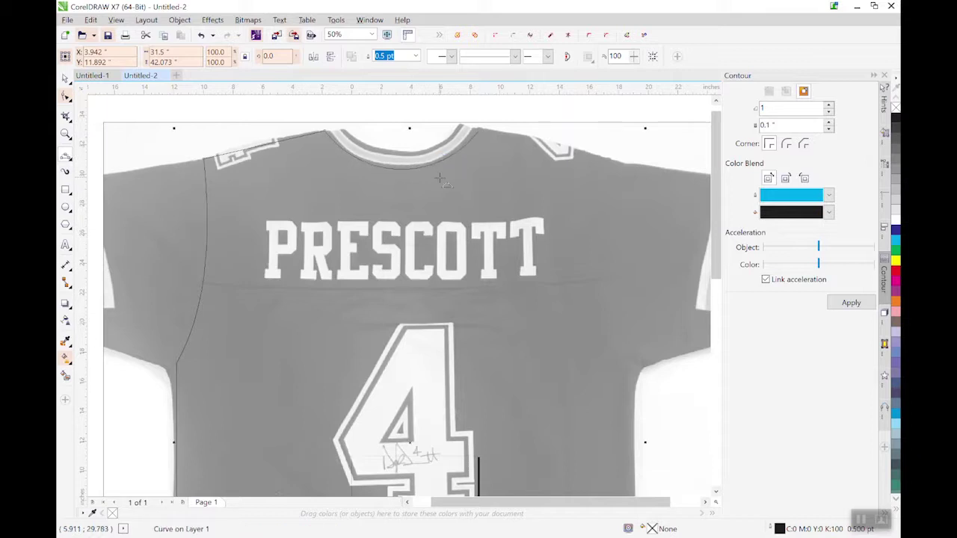
Draw a 2-point line about 8.75 inches long from the neckline curve's right end down the right shoulder to the sleeve seam.
scroll(449, 188, down, 1)
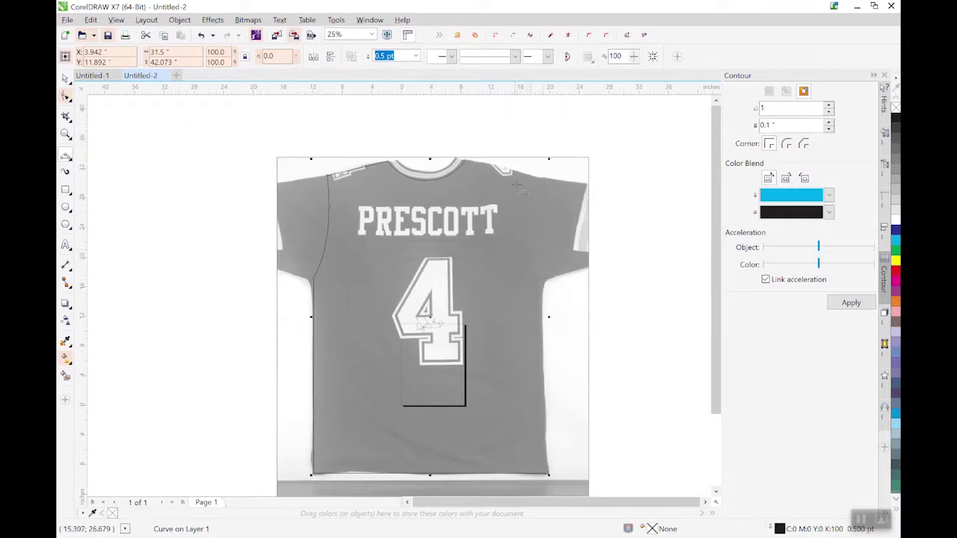
scroll(532, 154, up, 1)
scroll(532, 154, up, 1)
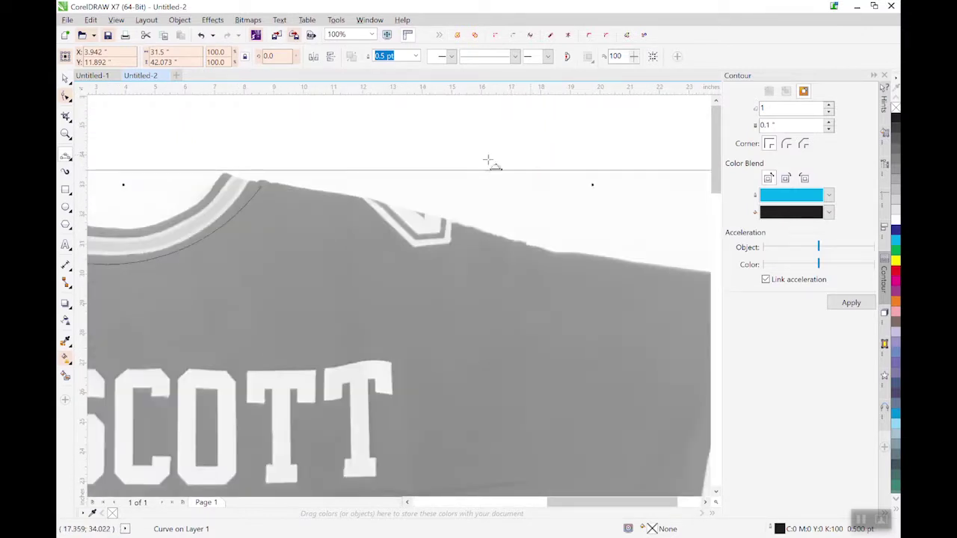
click(68, 159)
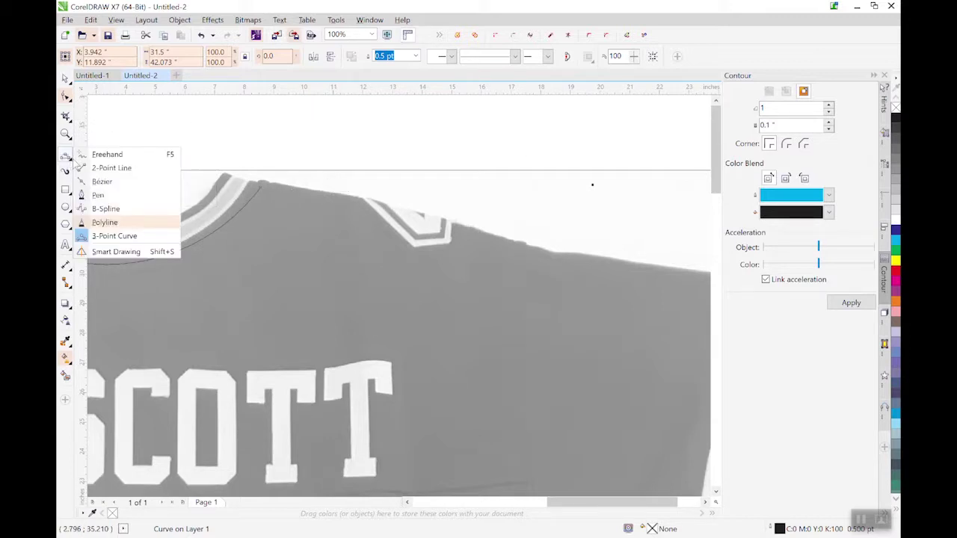
click(104, 168)
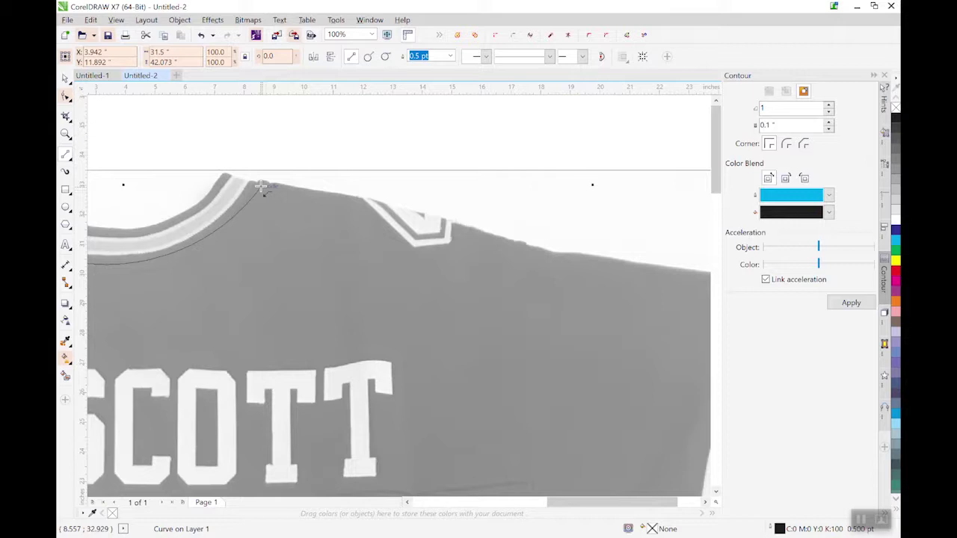
drag(261, 187, 513, 253)
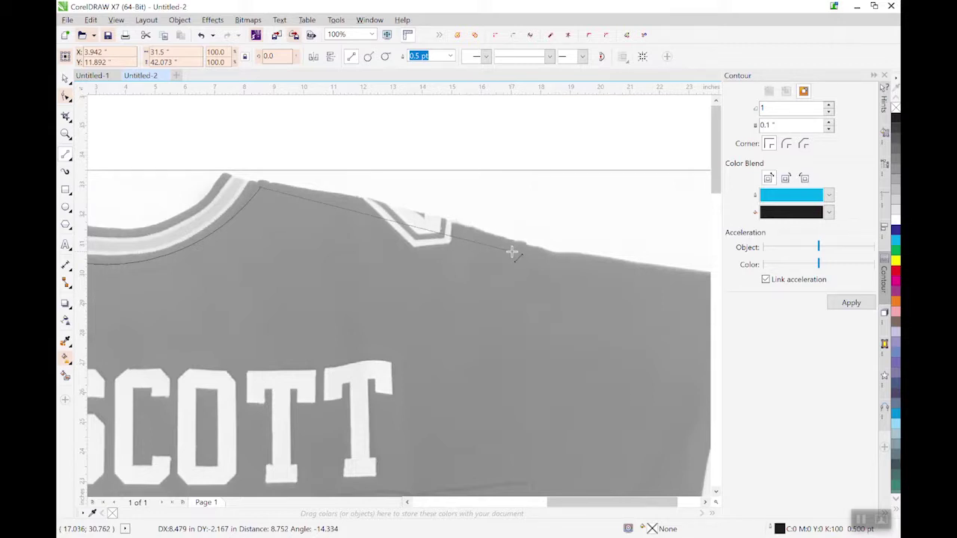
drag(513, 253, 513, 253)
click(513, 252)
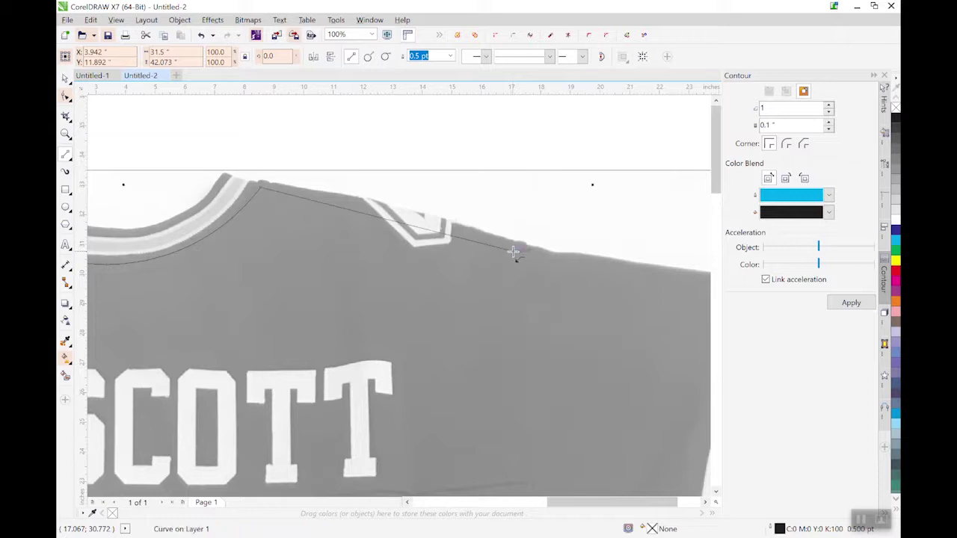
Draw a 3-point curve spanning about 15.2 inches from the right shoulder line's end to the right underarm, bowed left along the sleeve seam.
scroll(515, 215, down, 2)
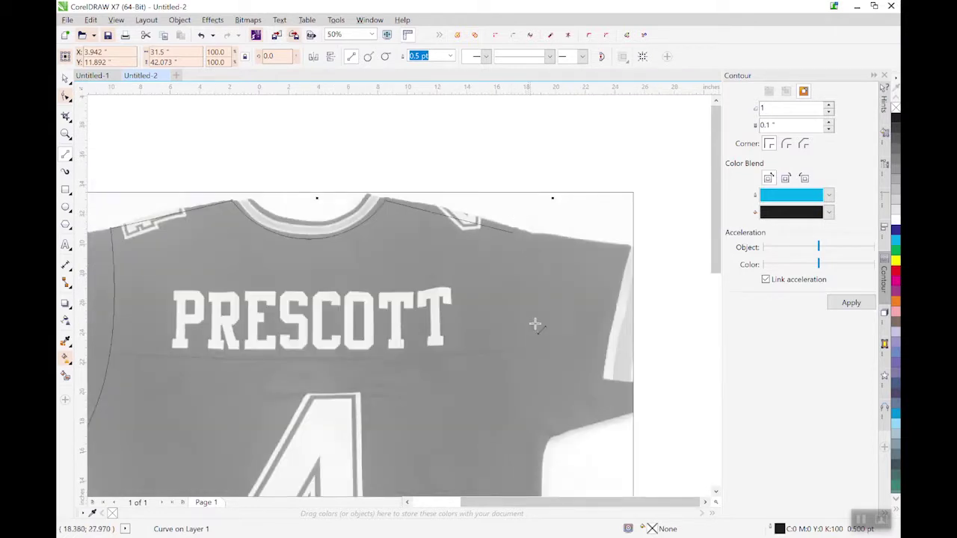
scroll(547, 322, up, 2)
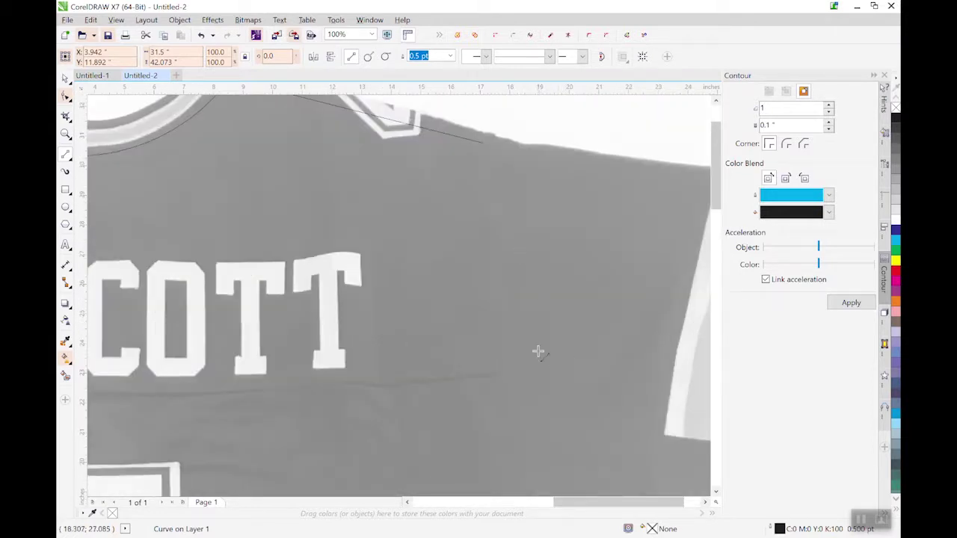
scroll(501, 306, down, 1)
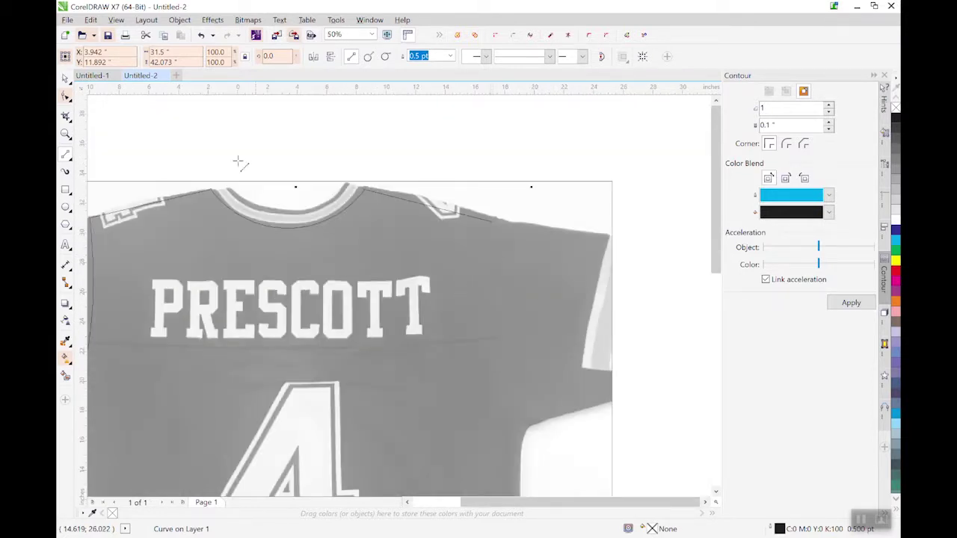
click(64, 156)
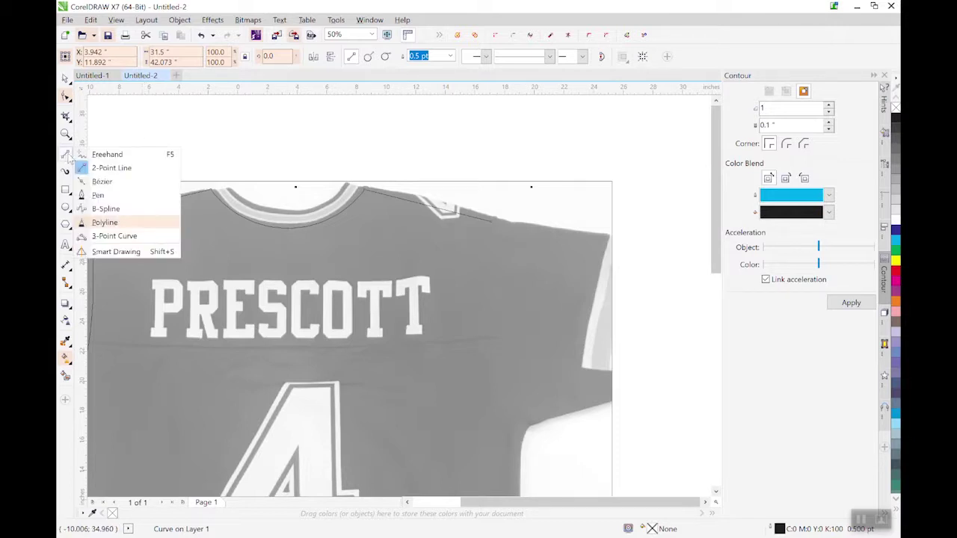
click(108, 240)
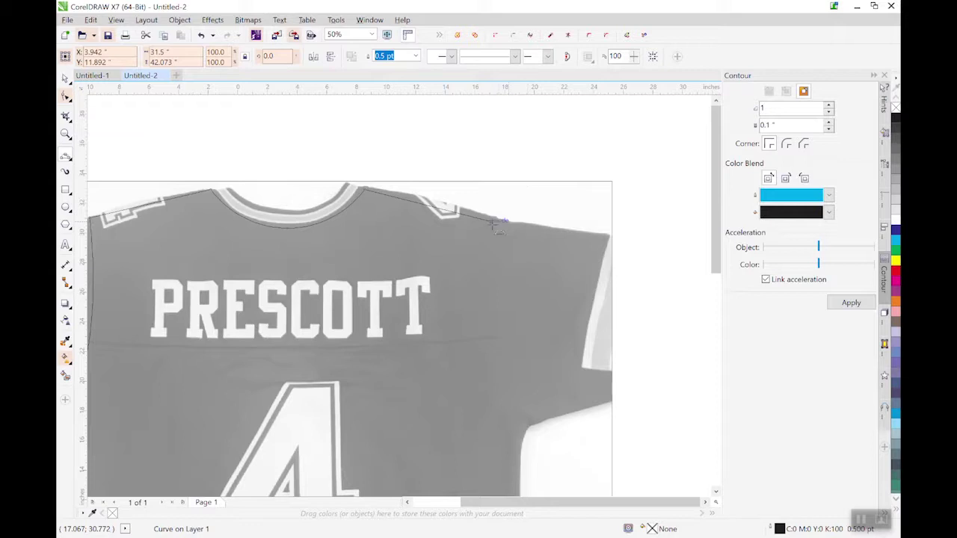
drag(492, 222, 519, 447)
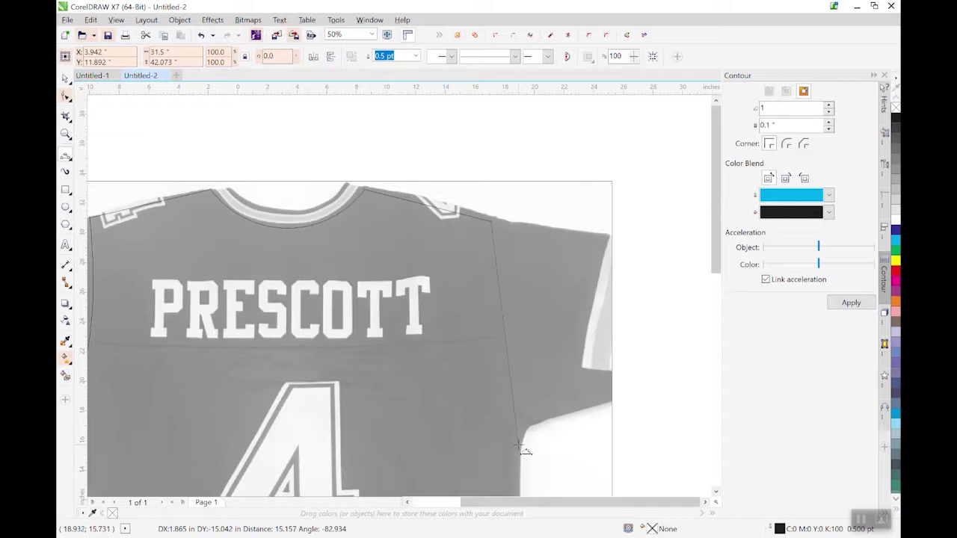
drag(519, 448, 519, 447)
click(491, 316)
Close the jersey body outline with a 2-point line about 24.9 inches long from the right underarm to the hem's right corner.
scroll(487, 238, down, 2)
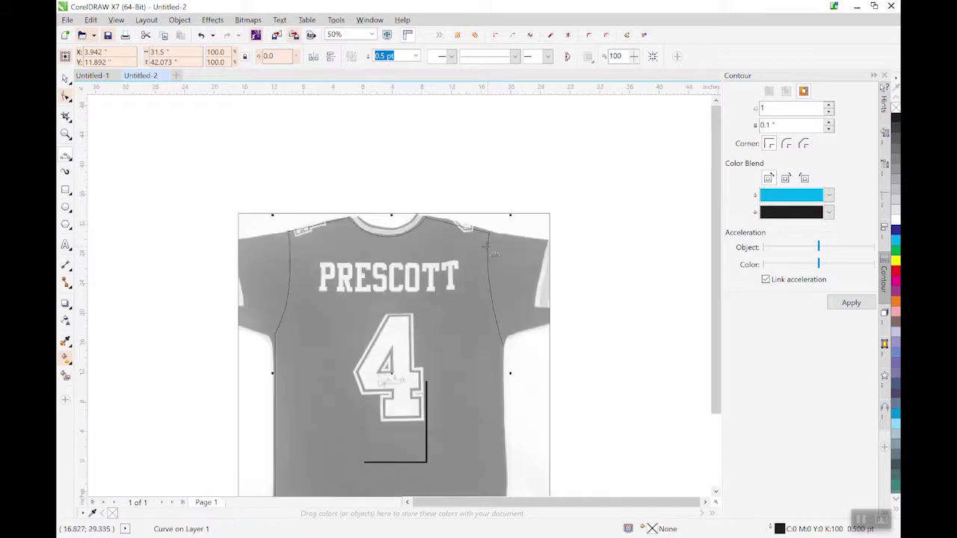
scroll(486, 249, down, 3)
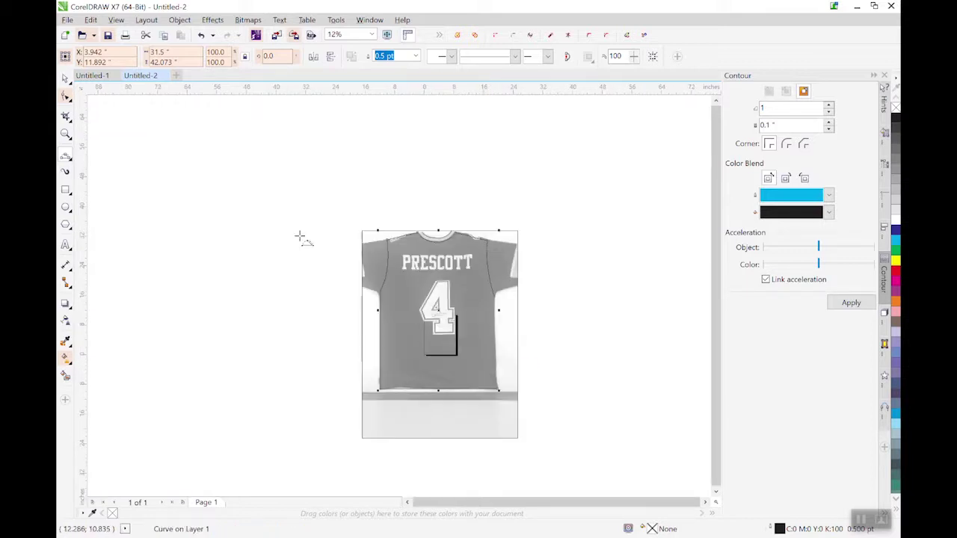
click(66, 167)
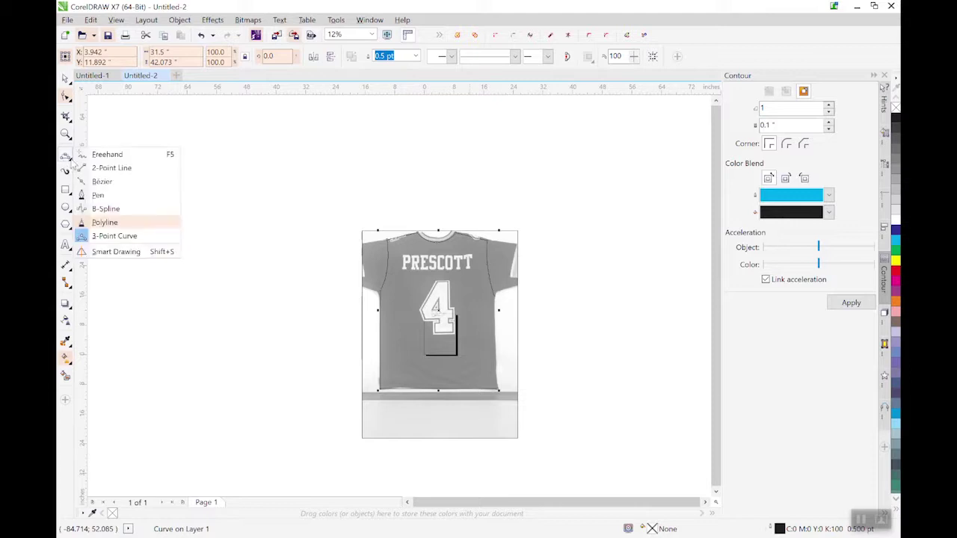
click(89, 169)
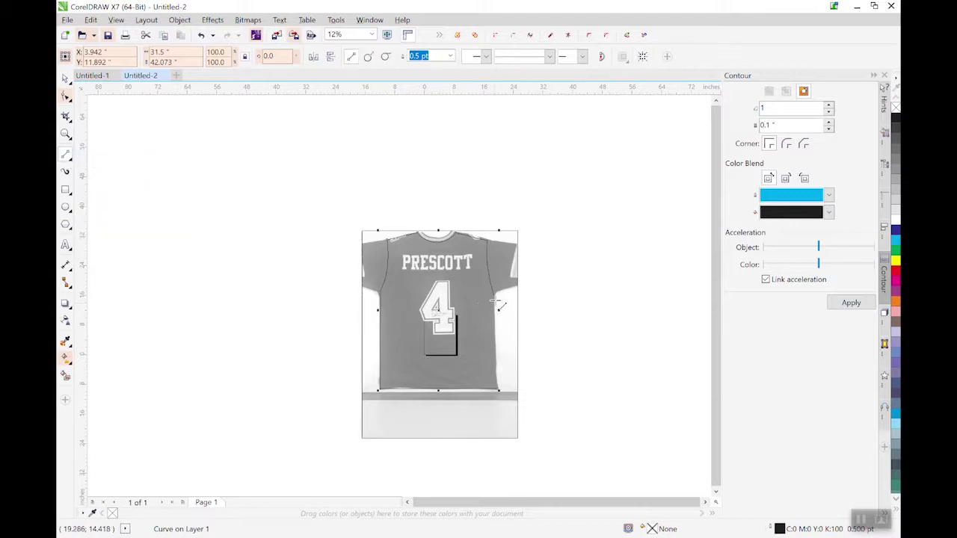
drag(494, 299, 496, 388)
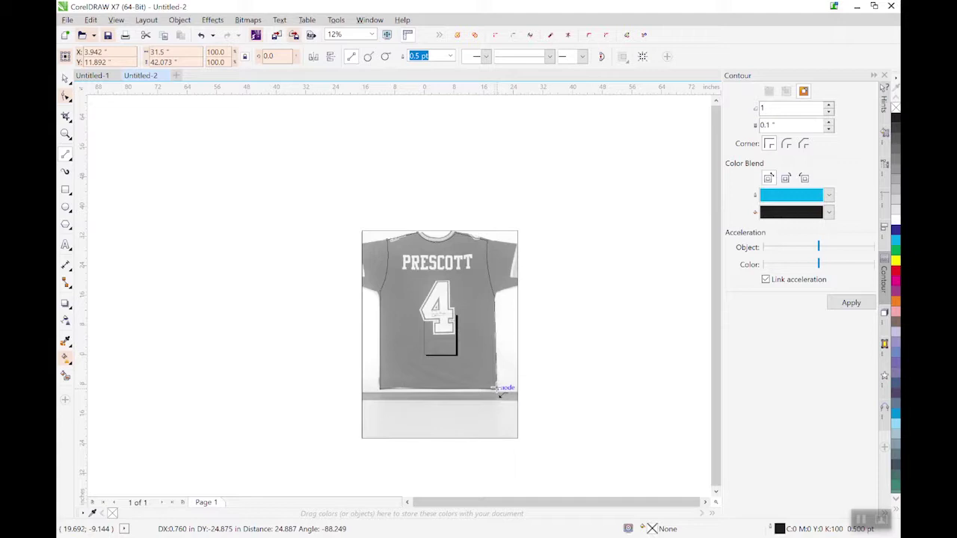
mouse_move(496, 390)
mouse_down()
mouse_move(496, 316)
mouse_move(497, 389)
mouse_move(512, 388)
mouse_move(495, 388)
mouse_up()
drag(496, 389, 497, 389)
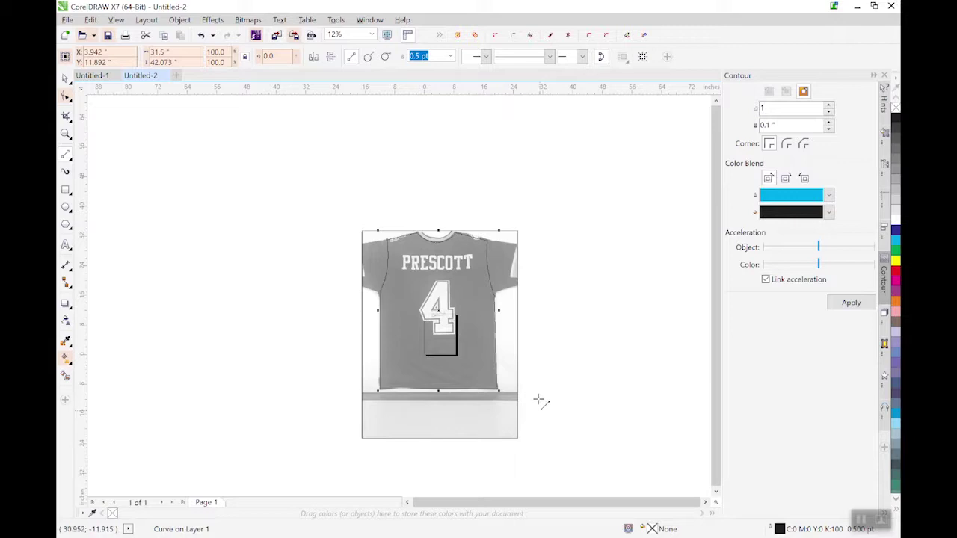
scroll(516, 314, up, 2)
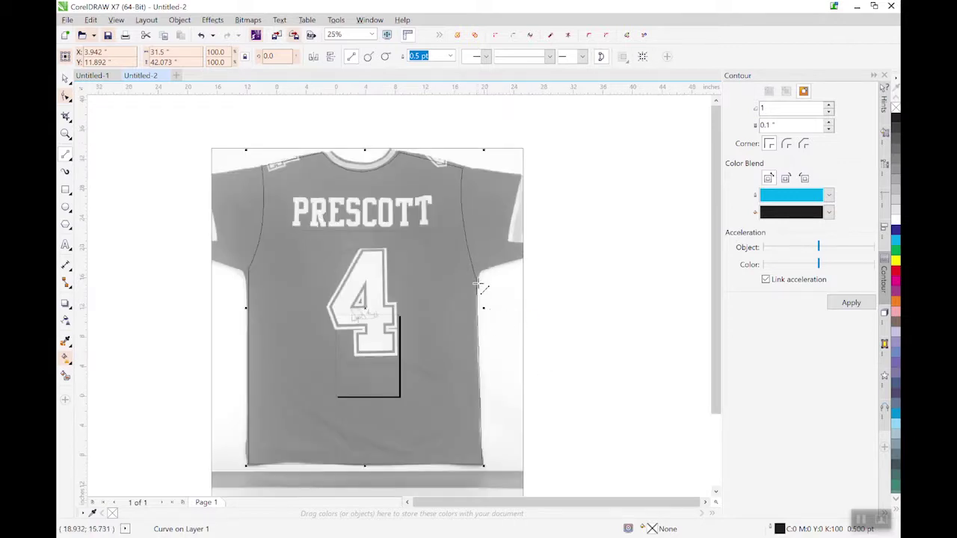
Move the closed jersey outline about 57 inches to the right, clear of the photo.
scroll(479, 284, down, 2)
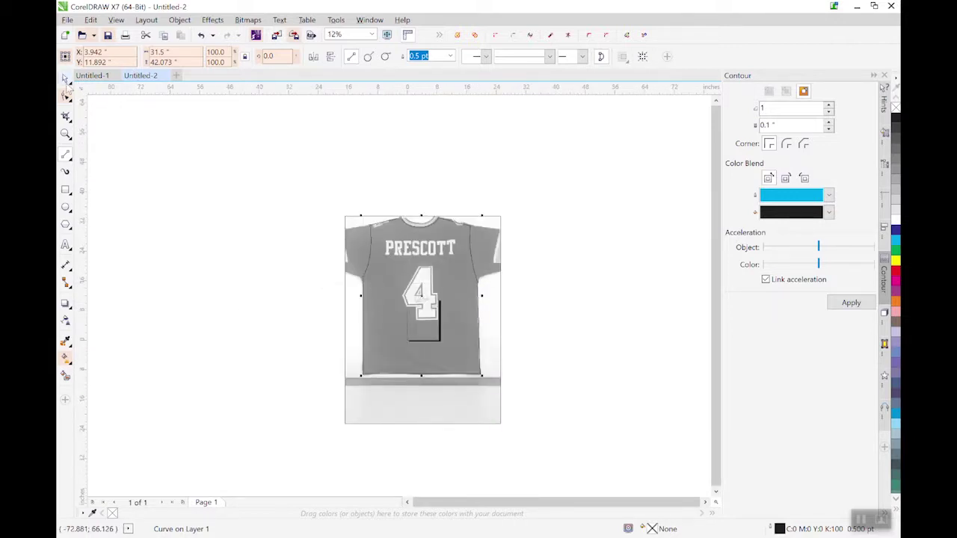
key(F5)
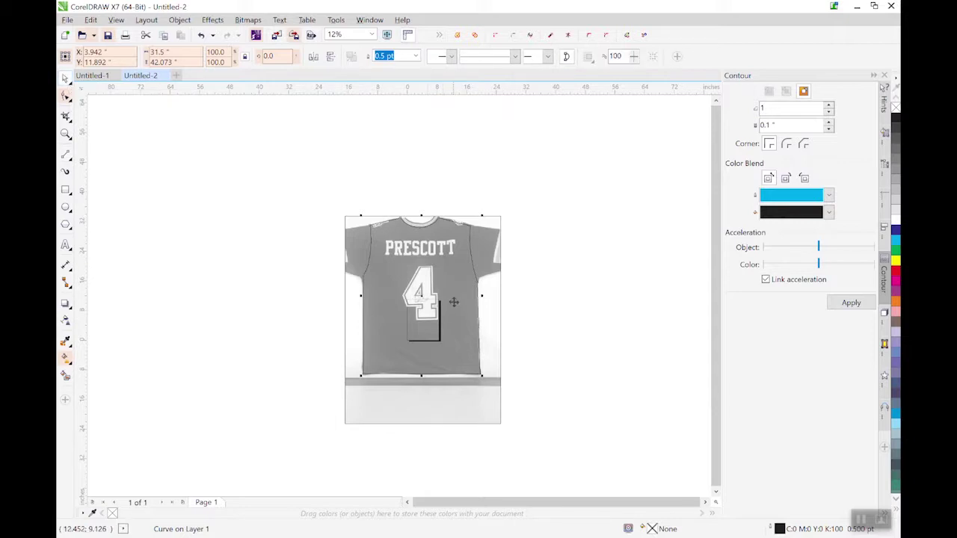
drag(450, 302, 662, 312)
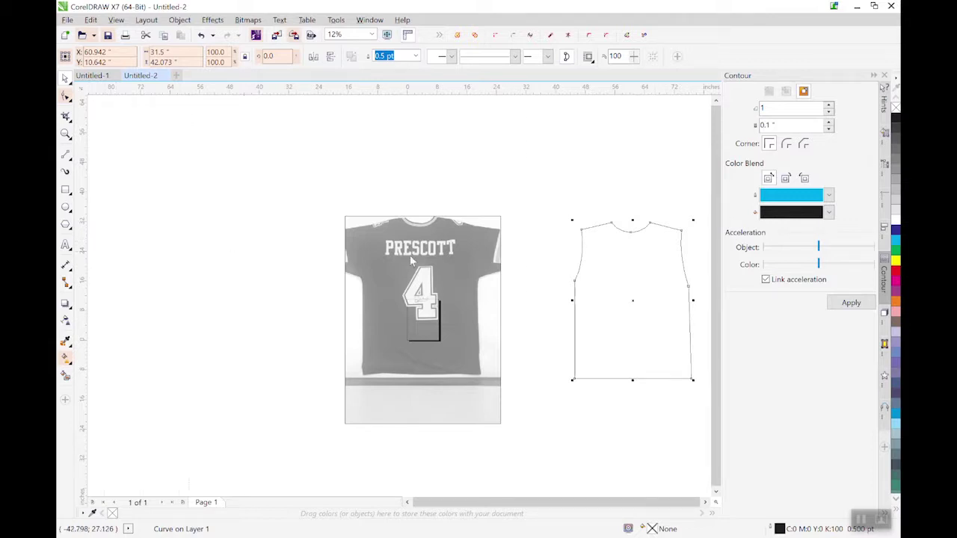
Place a vertical guideline at the outline's right hem corner and move the right underarm node outward onto that guideline.
click(691, 380)
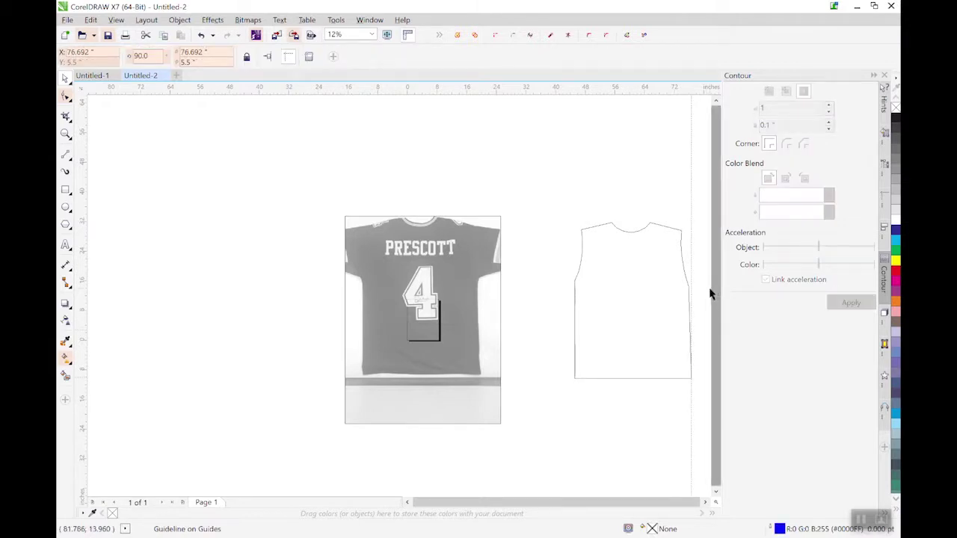
scroll(706, 294, up, 3)
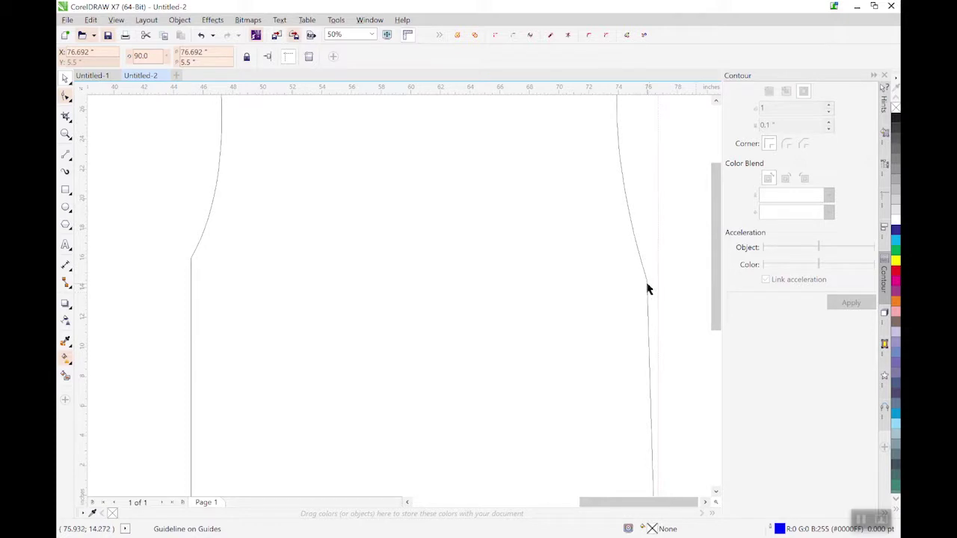
click(647, 288)
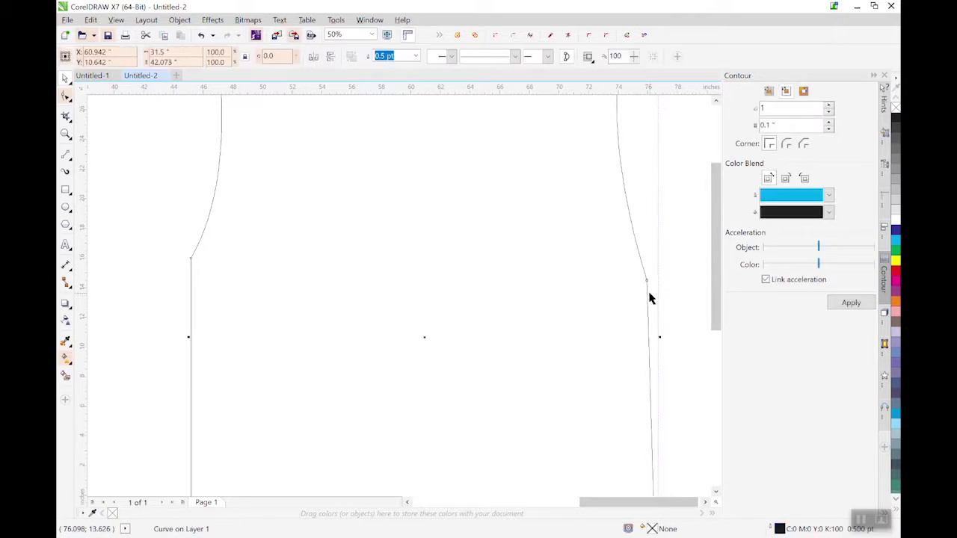
key(F10)
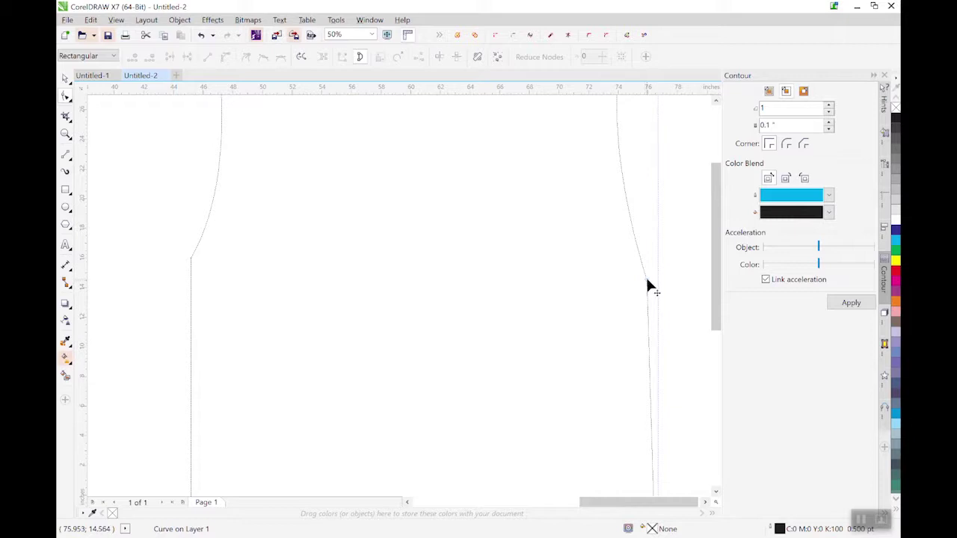
drag(646, 281, 658, 280)
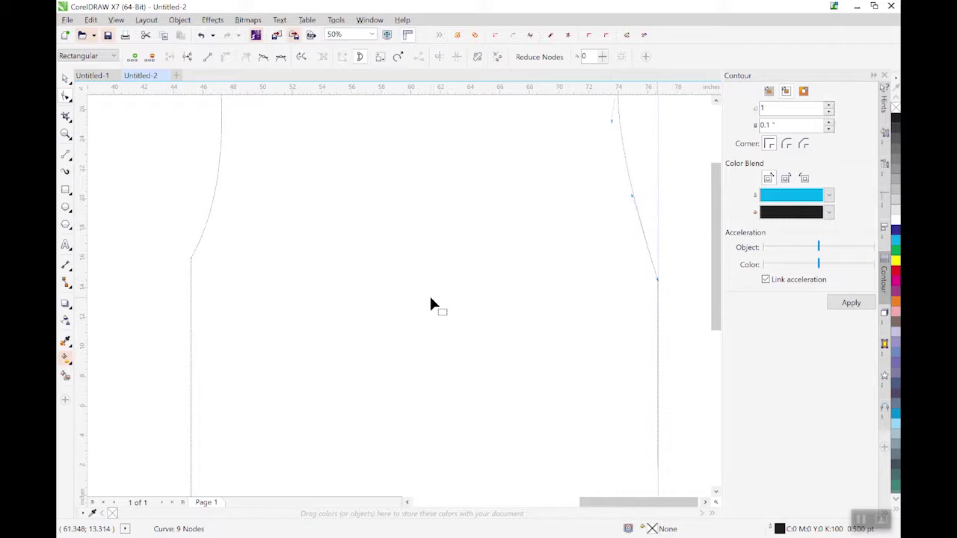
Delete the vertical guideline along the jersey outline's right side.
key(F3)
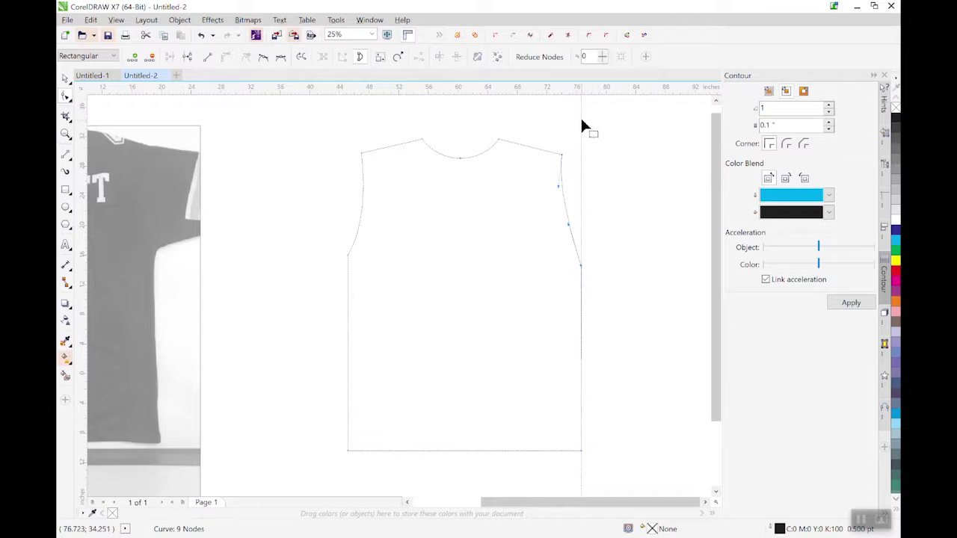
click(66, 79)
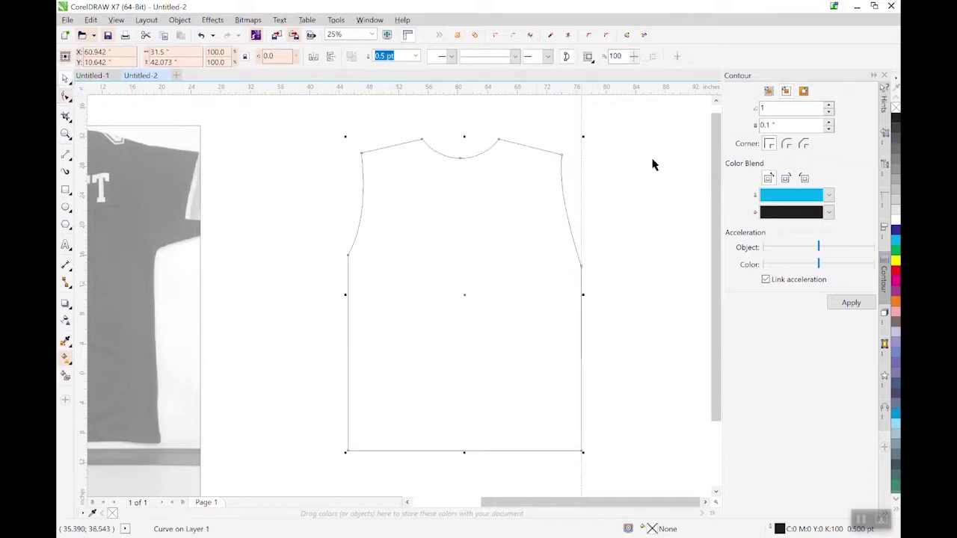
click(582, 125)
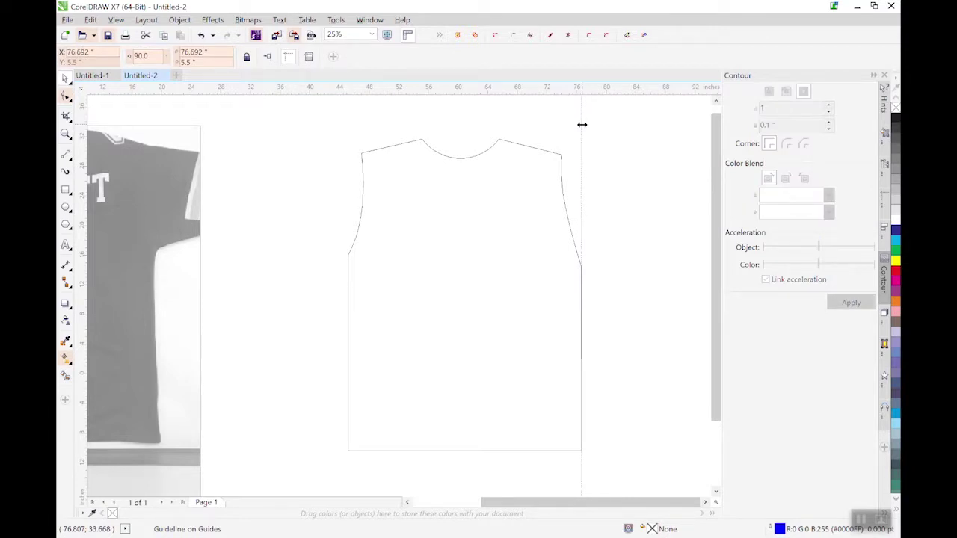
key(Delete)
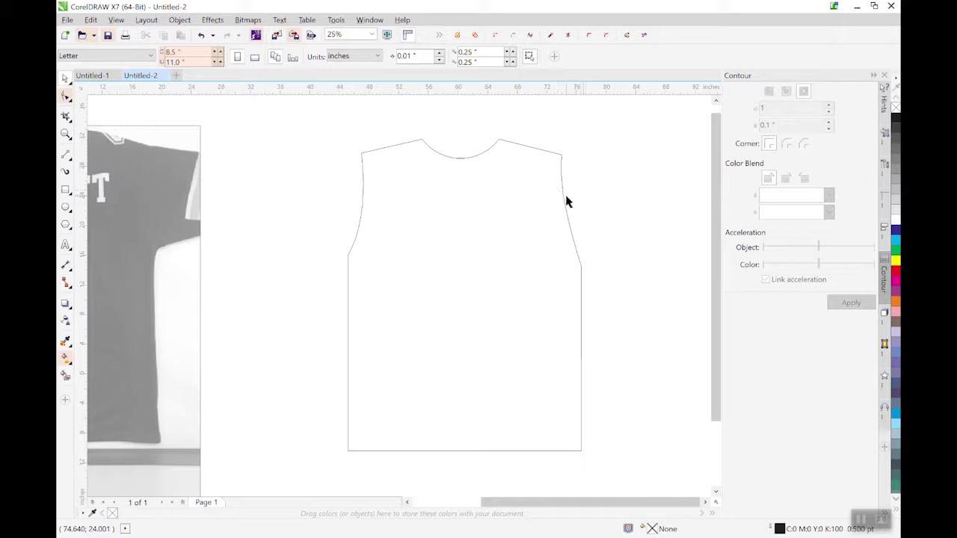
Scale the jersey outline proportionally to a width of 25.75 inches.
click(480, 155)
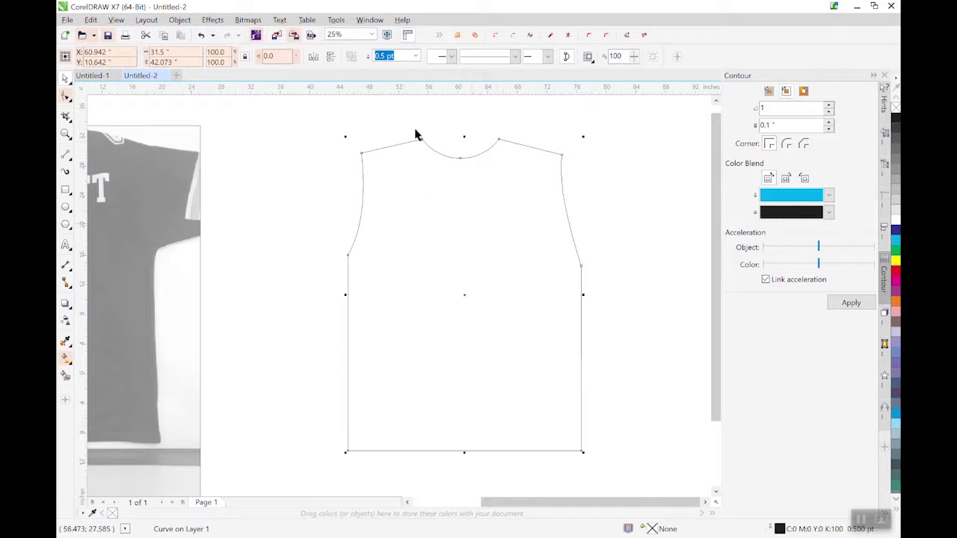
drag(177, 52, 133, 64)
click(170, 54)
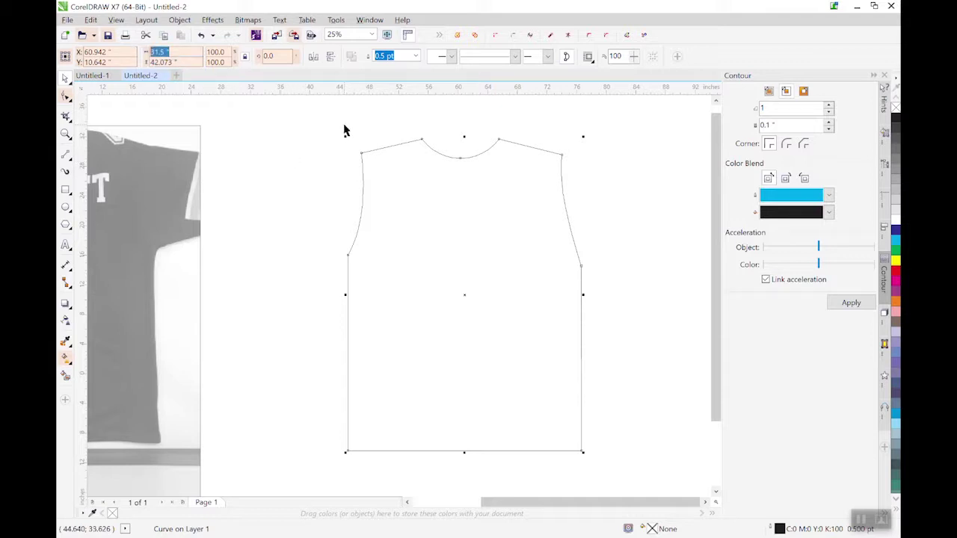
text(25)
key(Return)
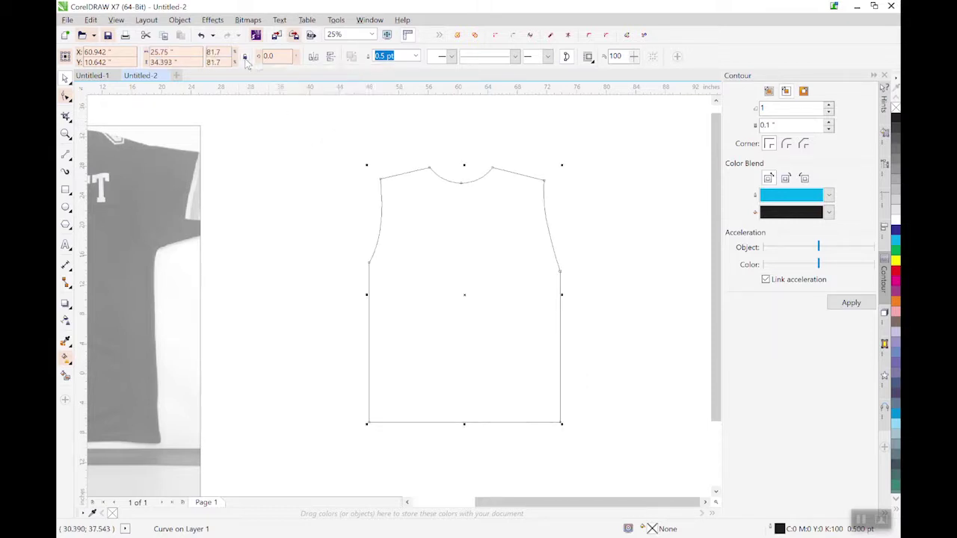
Set the jersey outline's height to 35 inches while keeping its width.
click(182, 51)
click(187, 62)
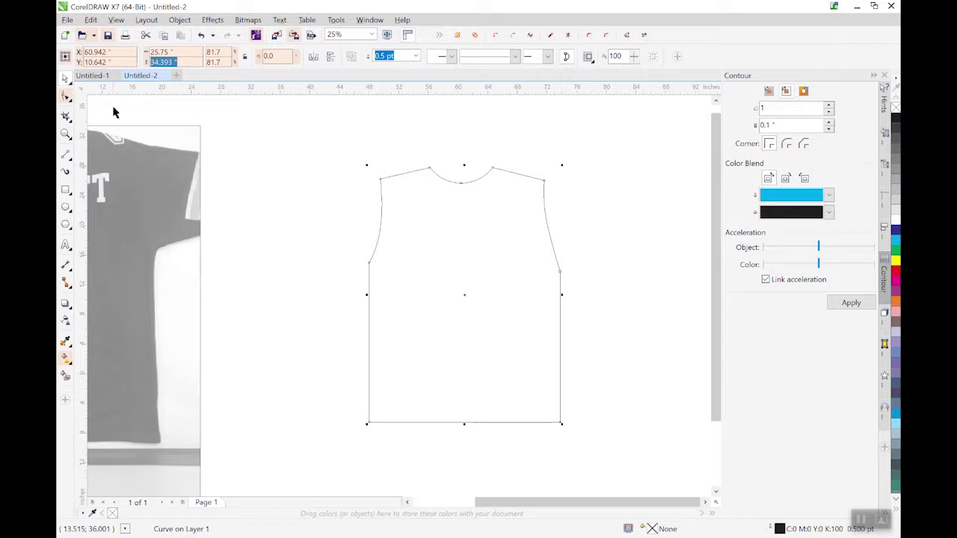
text(35)
key(Tab)
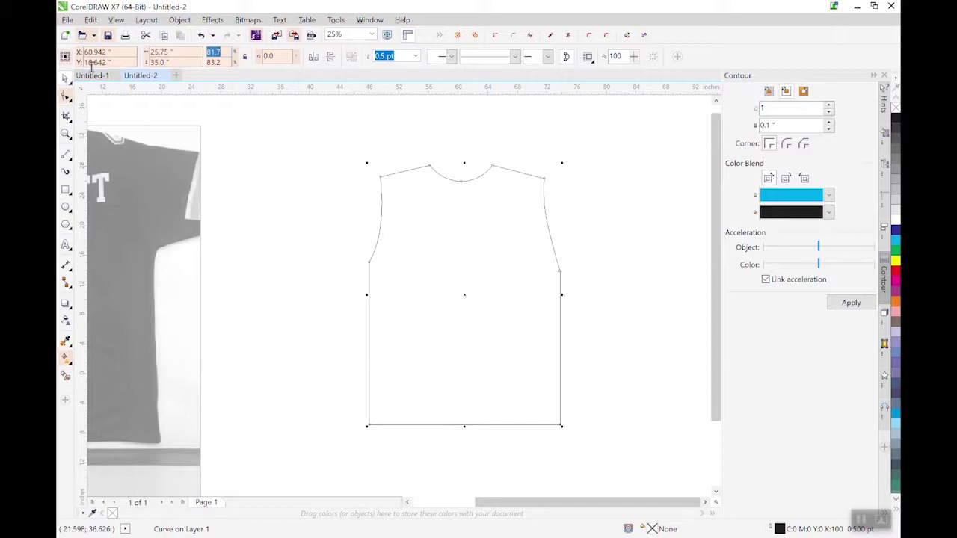
Save the drawing as a CorelDRAW file named DJersey in the 2019 WCAF folder under Documents.
click(68, 20)
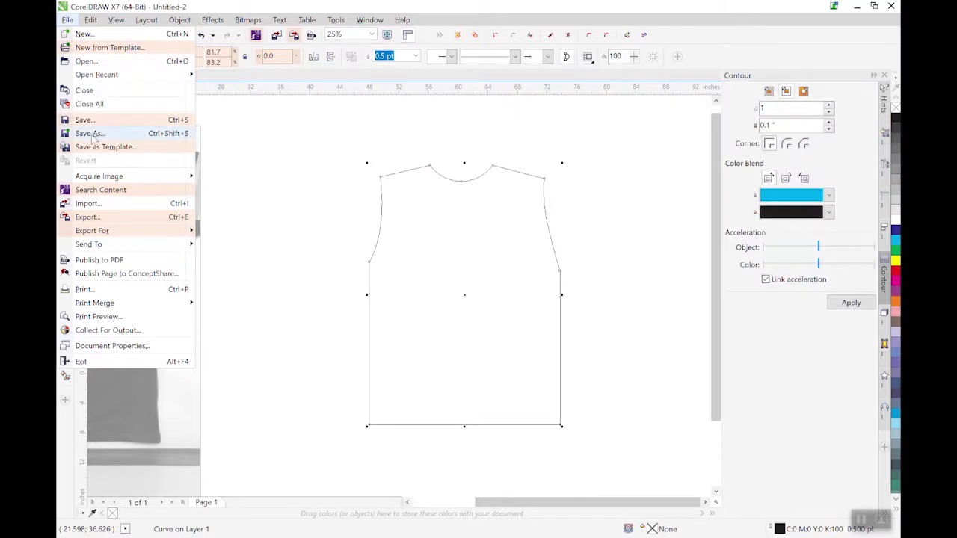
click(93, 133)
scroll(112, 112, up, 5)
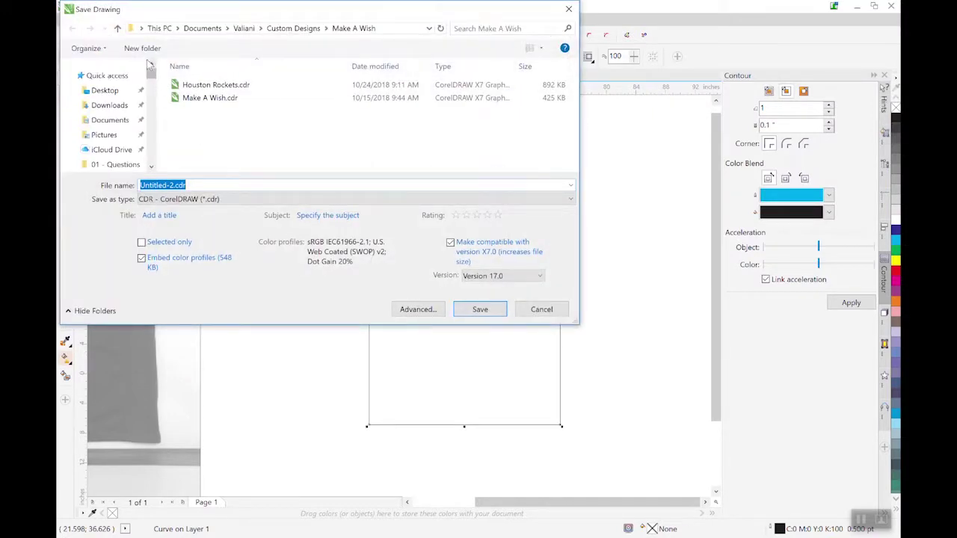
click(110, 121)
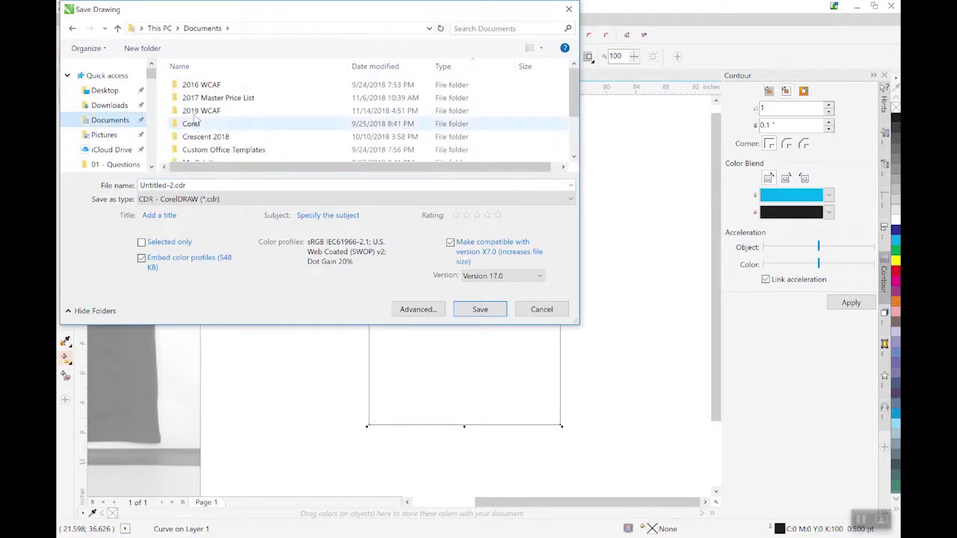
double_click(196, 112)
drag(201, 188, 94, 182)
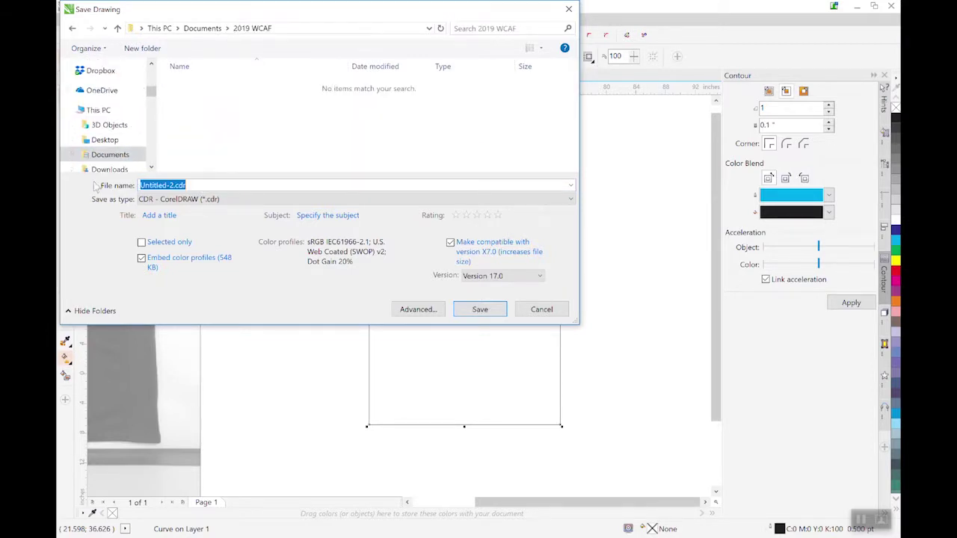
text(DJersey)
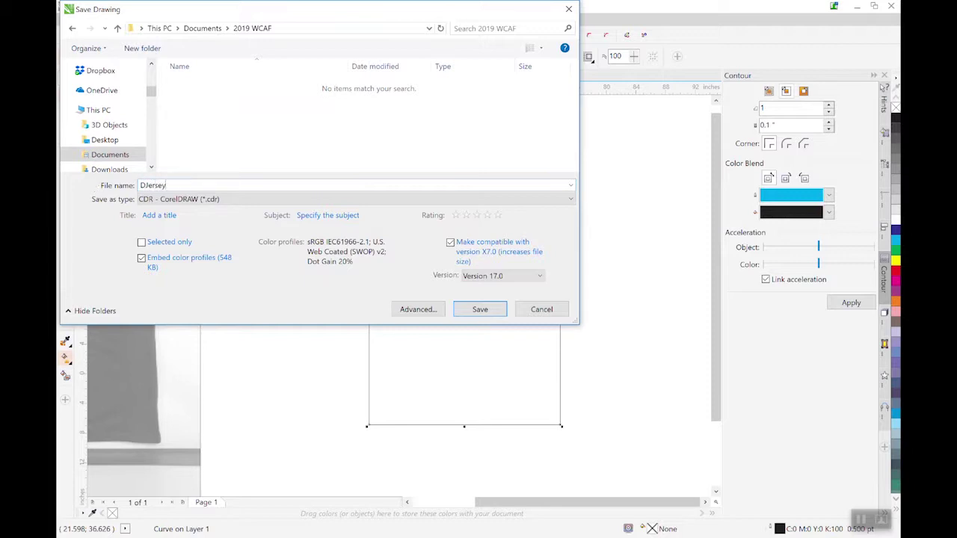
key(Return)
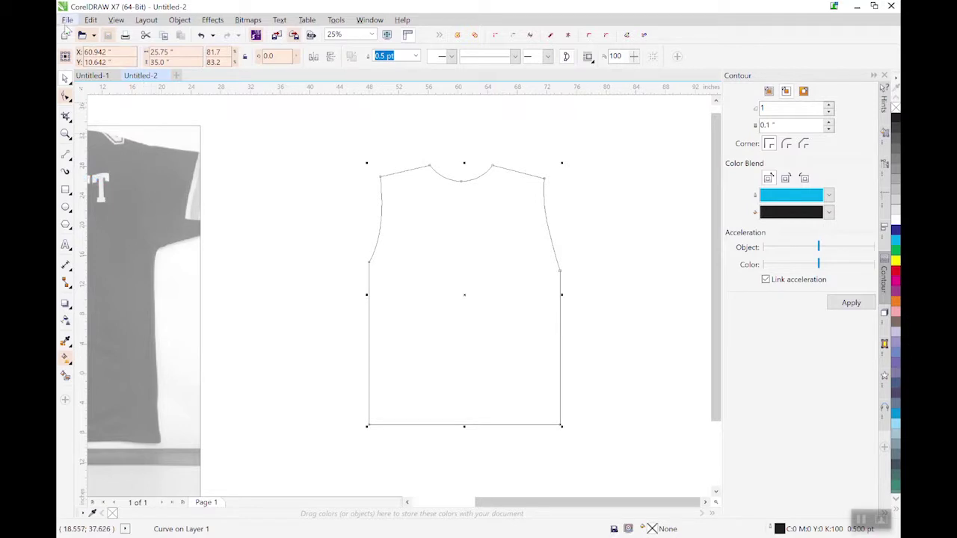
Start exporting DJersey as an HPGL plotter file (PLT) and browse to the PLTLibrary folder in C:\Valiani\VStudio.
click(67, 21)
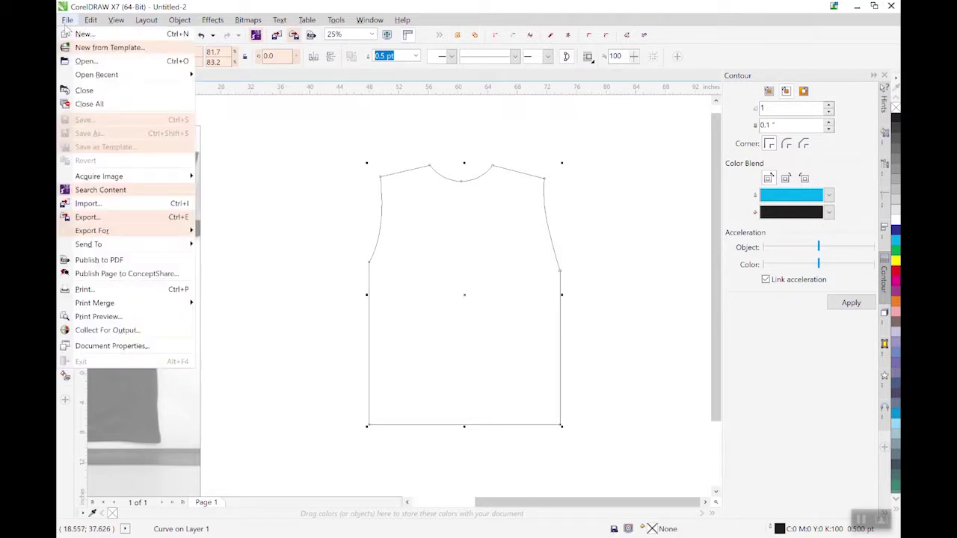
click(86, 216)
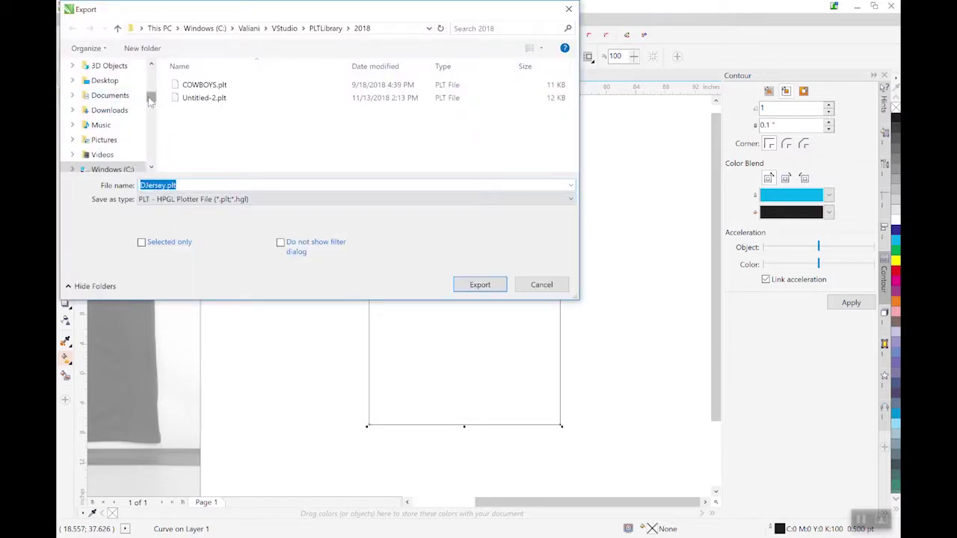
scroll(149, 101, up, 5)
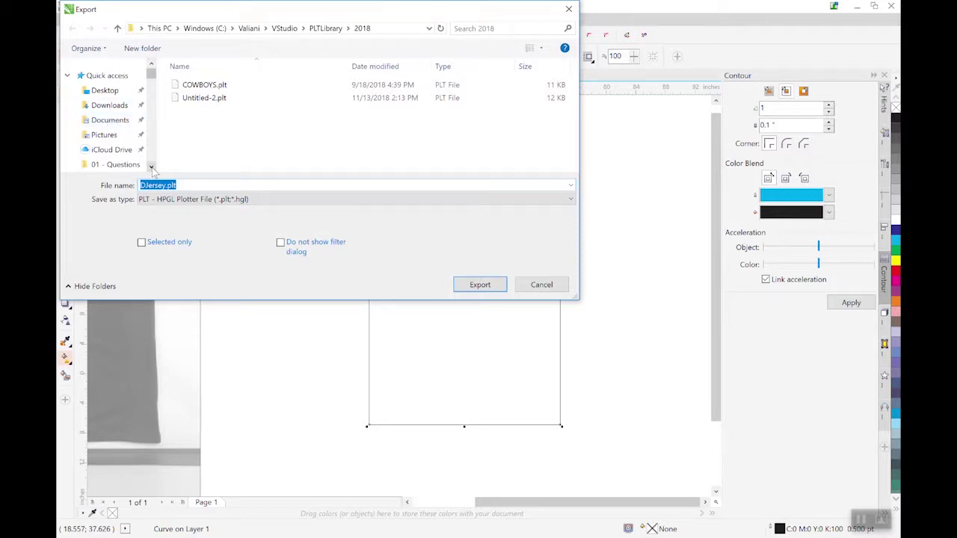
drag(151, 169, 151, 169)
click(110, 155)
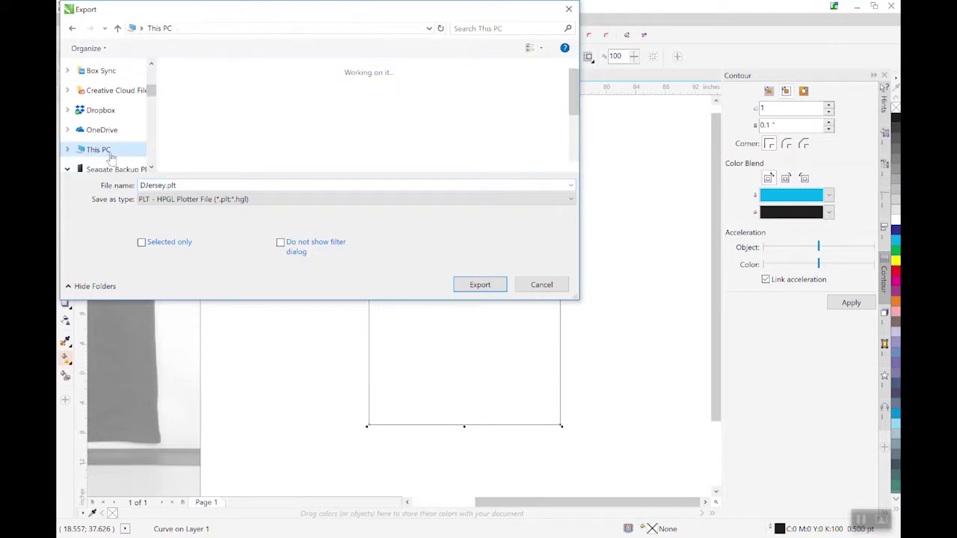
drag(151, 168, 151, 168)
drag(152, 109, 151, 90)
scroll(277, 142, down, 3)
double_click(278, 143)
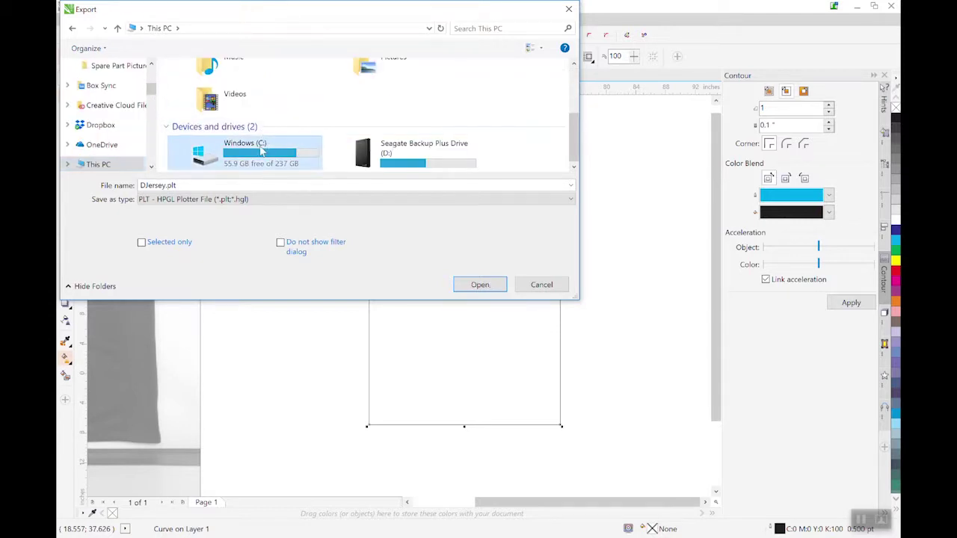
scroll(250, 150, down, 2)
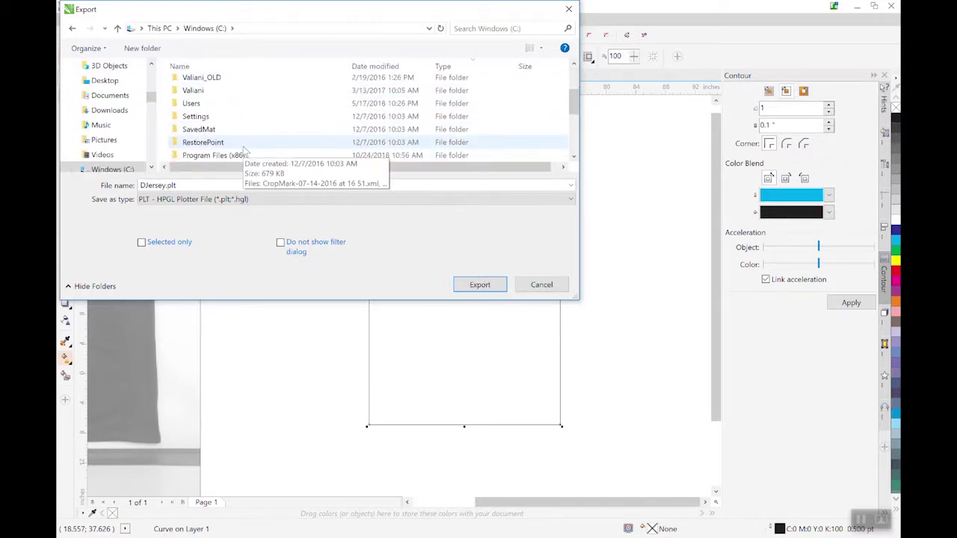
double_click(204, 94)
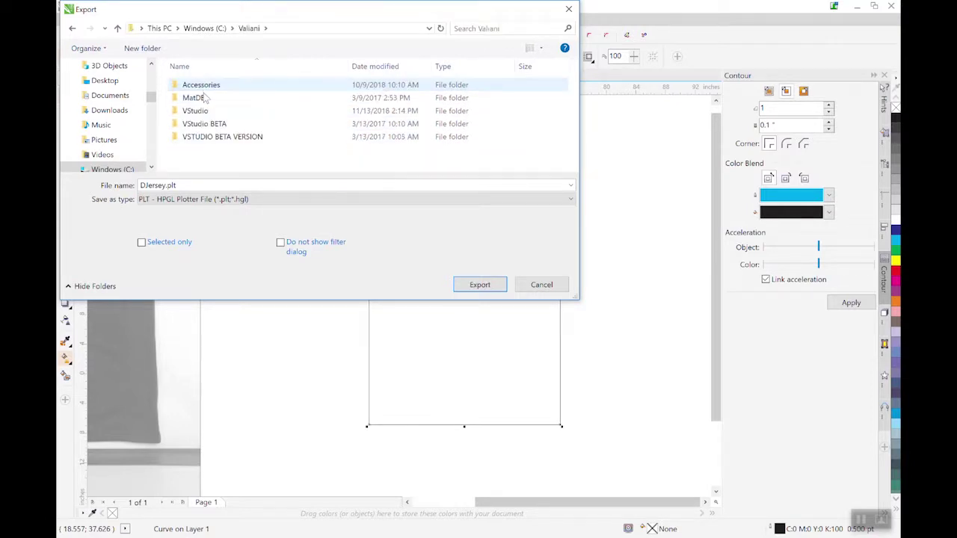
double_click(200, 111)
scroll(206, 120, down, 5)
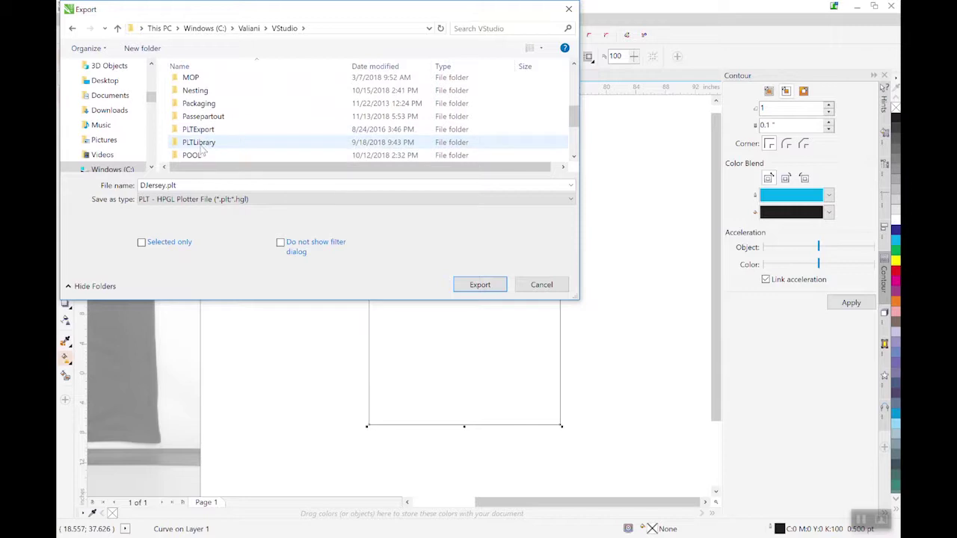
double_click(201, 145)
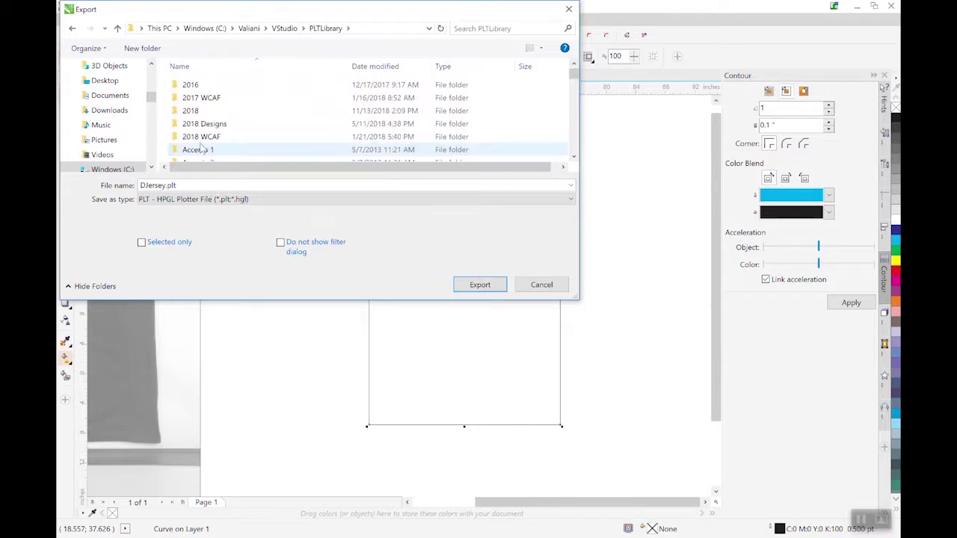
Create a folder named 2019 WCAF inside PLTLibrary and open it as the export destination.
click(142, 47)
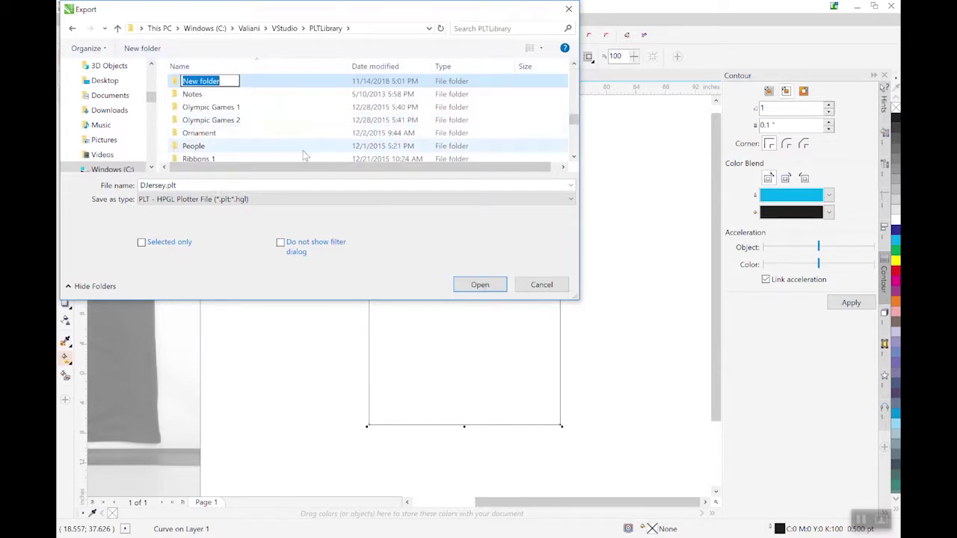
text(201)
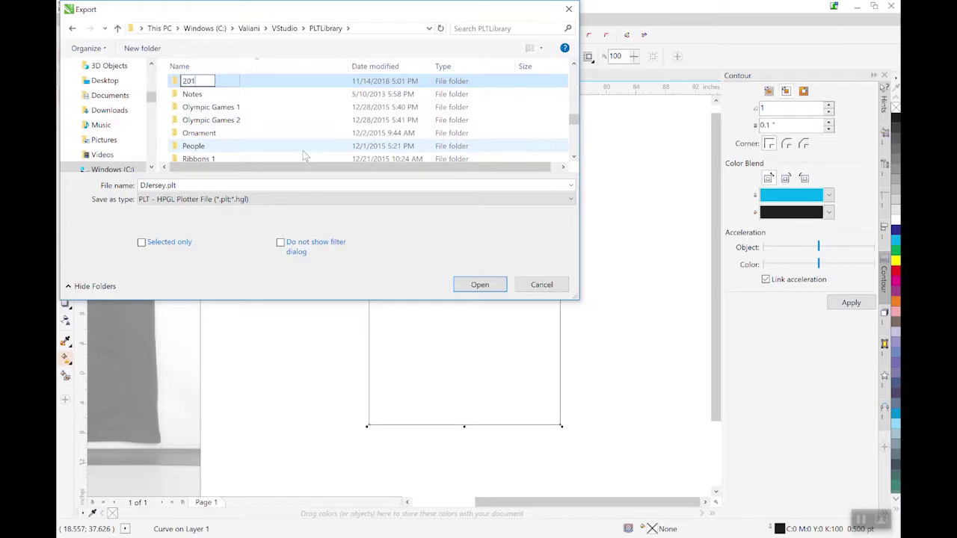
text(9 WCAF)
key(Return)
key(Return)
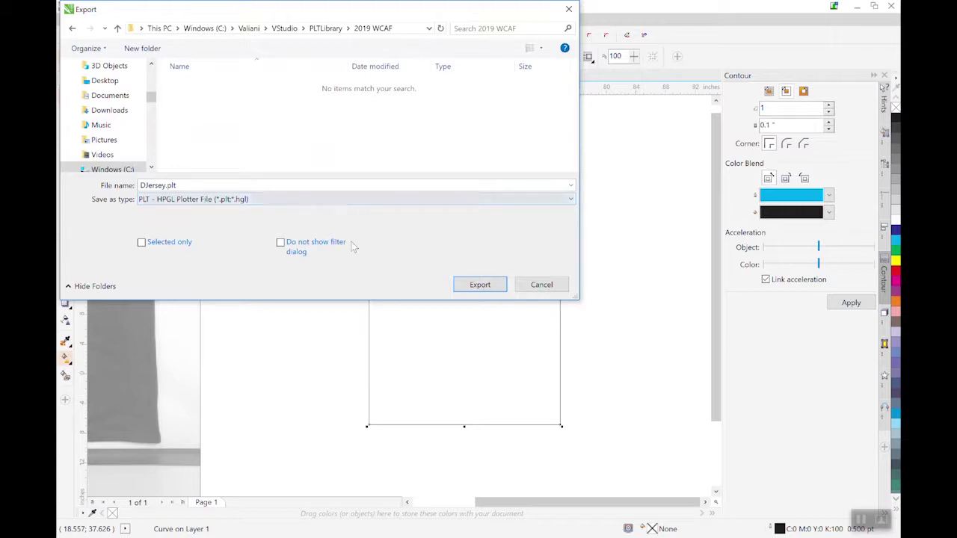
Export DJersey.plt as an HPGL plotter file with a curve resolution of 0.0001 inches.
click(467, 288)
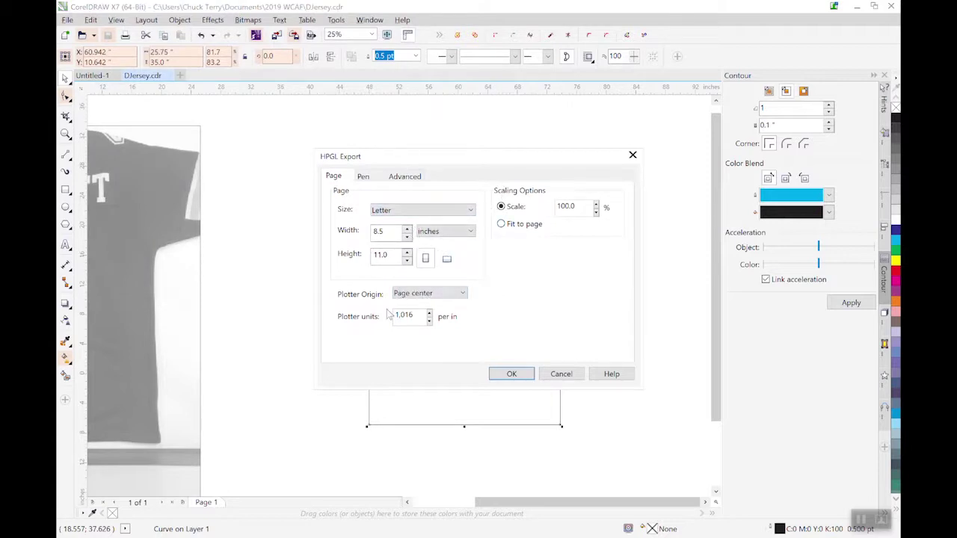
click(404, 178)
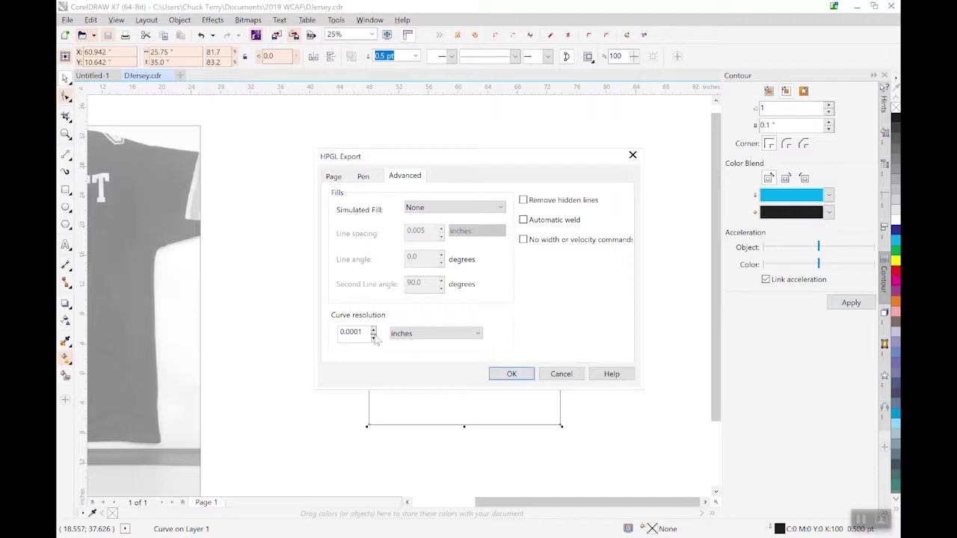
click(512, 374)
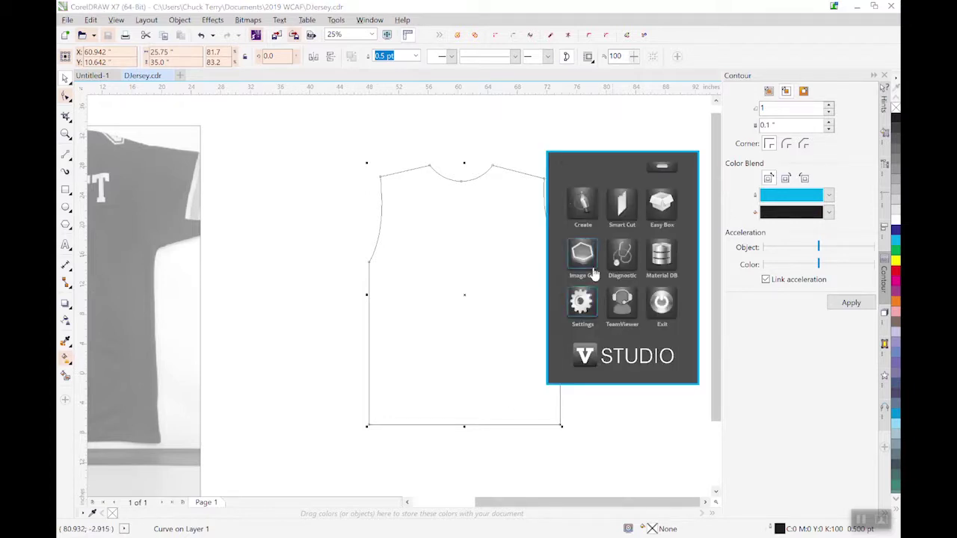
Switch to V Studio's Create module and start a new matboard without saving changes to the current one.
click(582, 211)
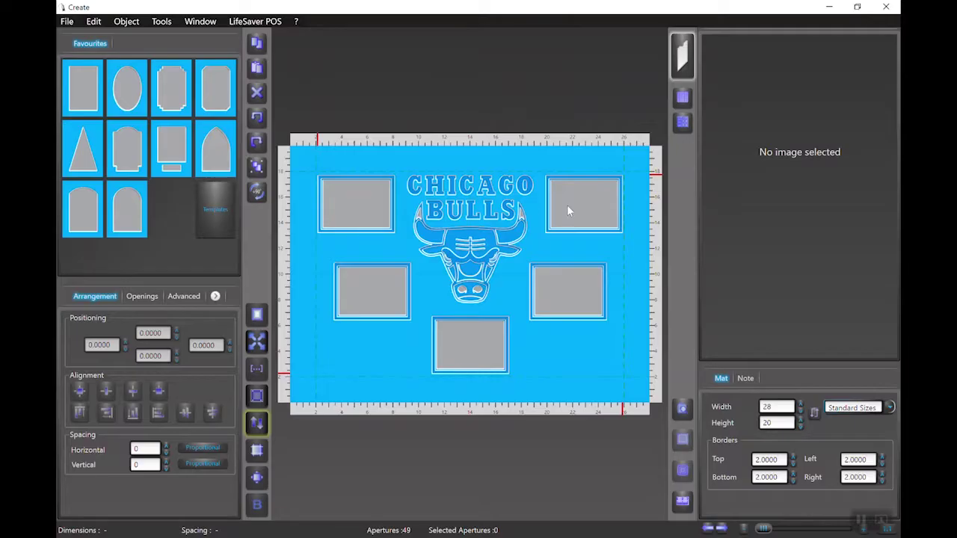
click(65, 22)
click(85, 36)
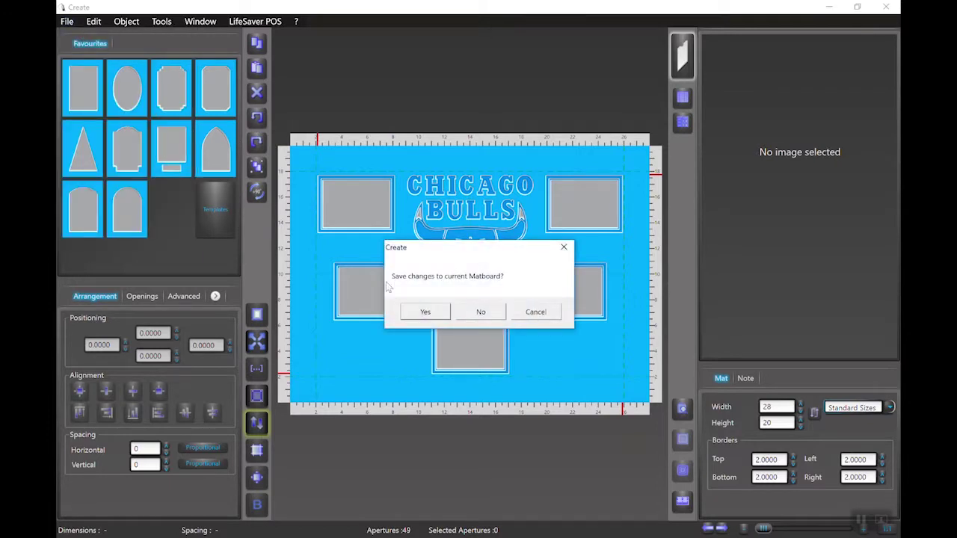
click(483, 314)
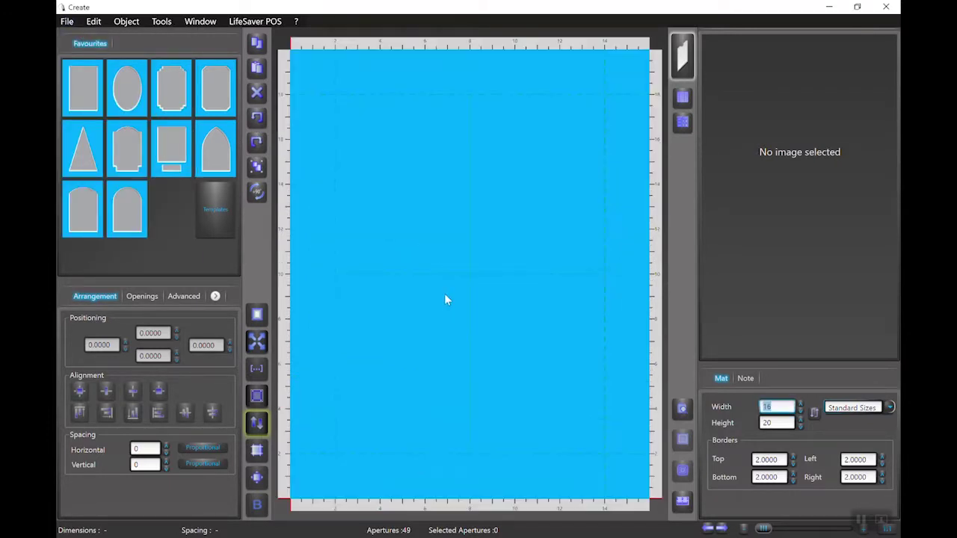
click(67, 22)
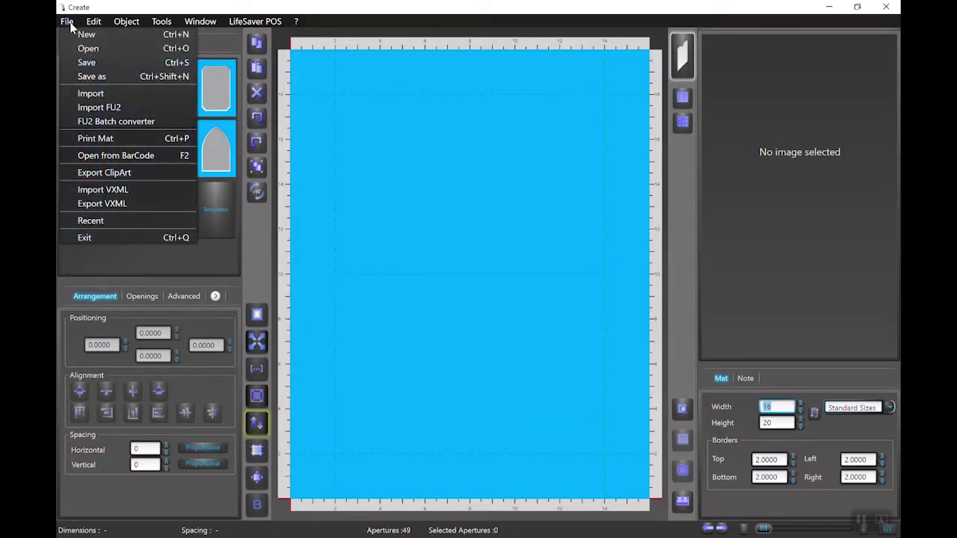
click(291, 91)
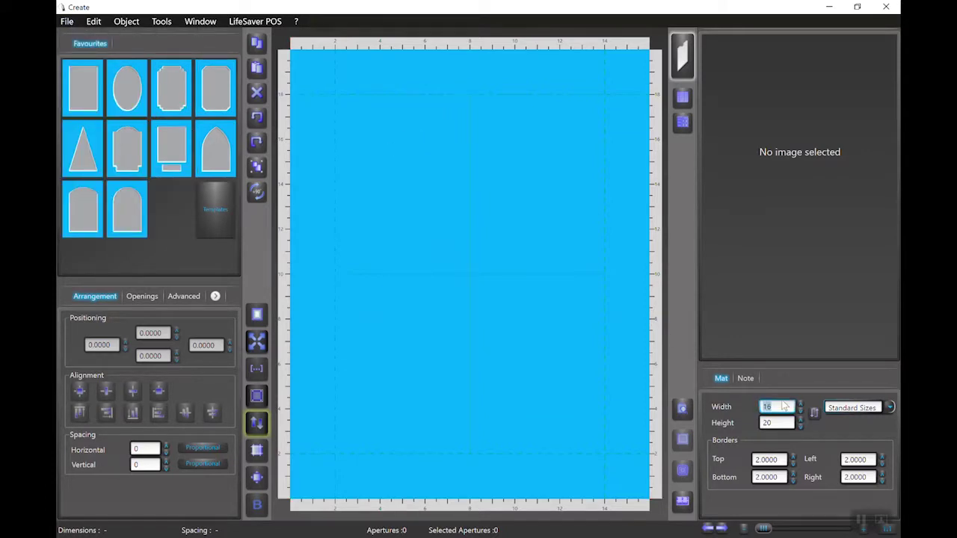
Set the new mat's width to 32 and height to 40.
text(3)
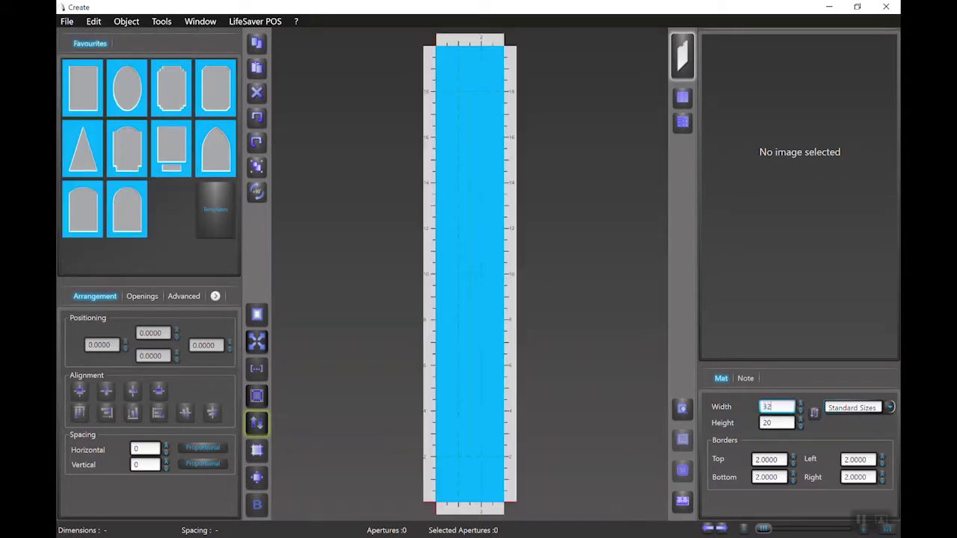
text(2)
key(Tab)
text(4)
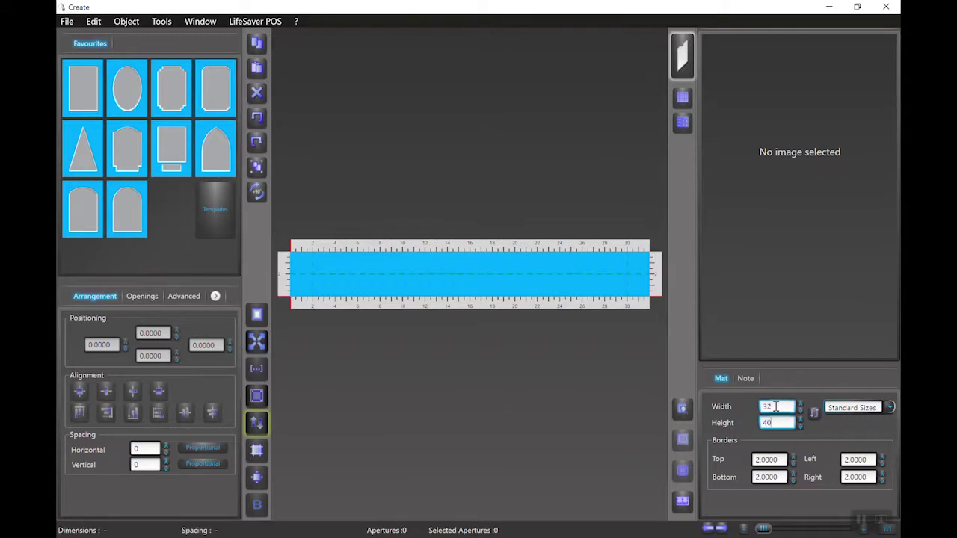
key(Tab)
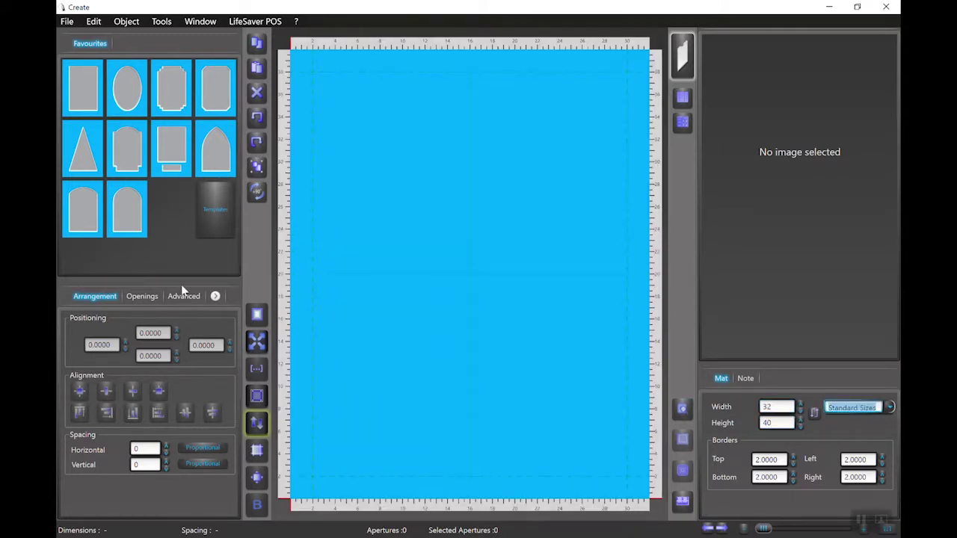
Insert DJersey.plt from the PLTLibrary 2019 WCAF folder as clip art and choose a tool for its cut layer.
click(139, 299)
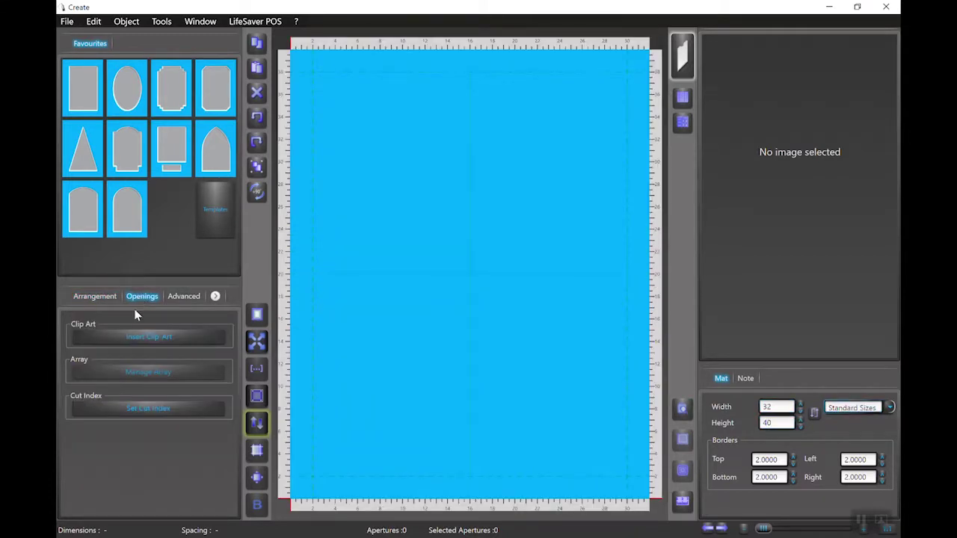
click(140, 337)
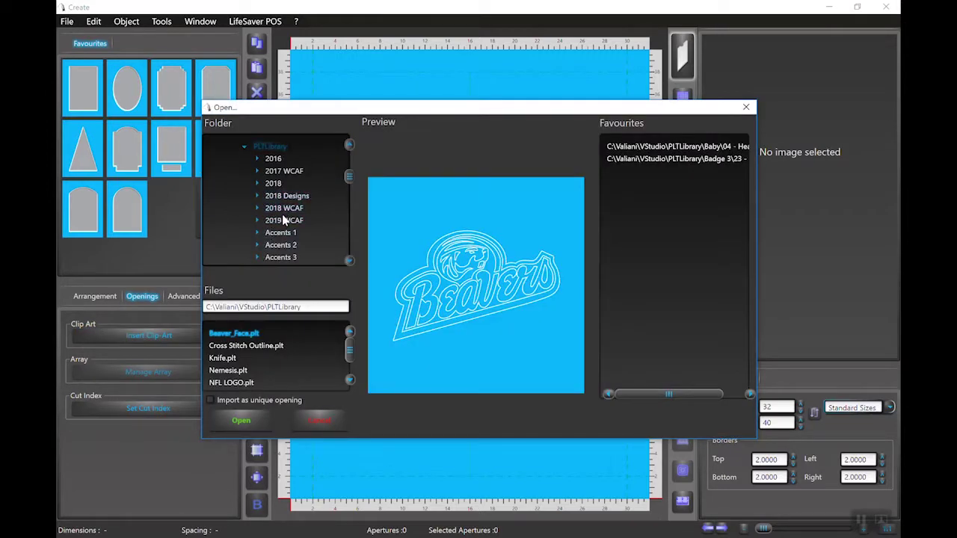
click(284, 221)
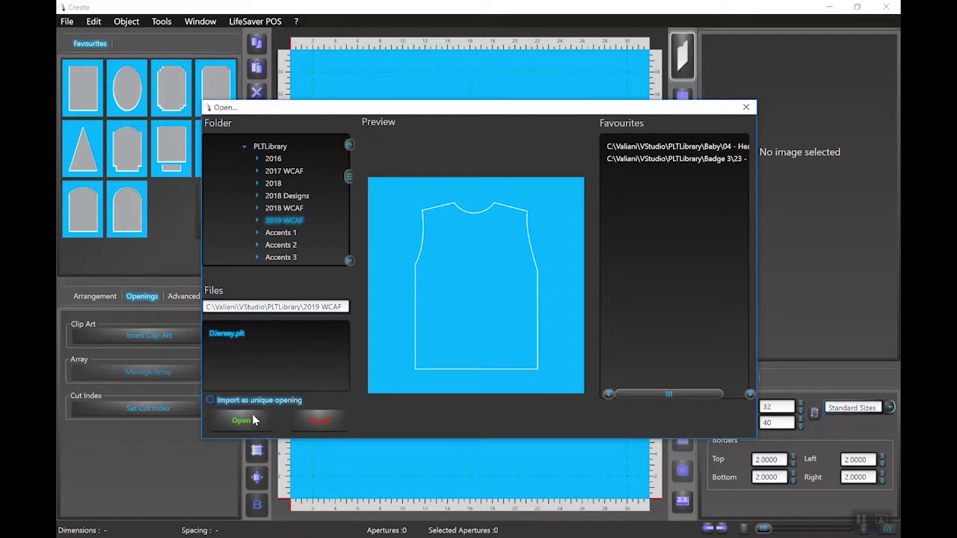
click(252, 416)
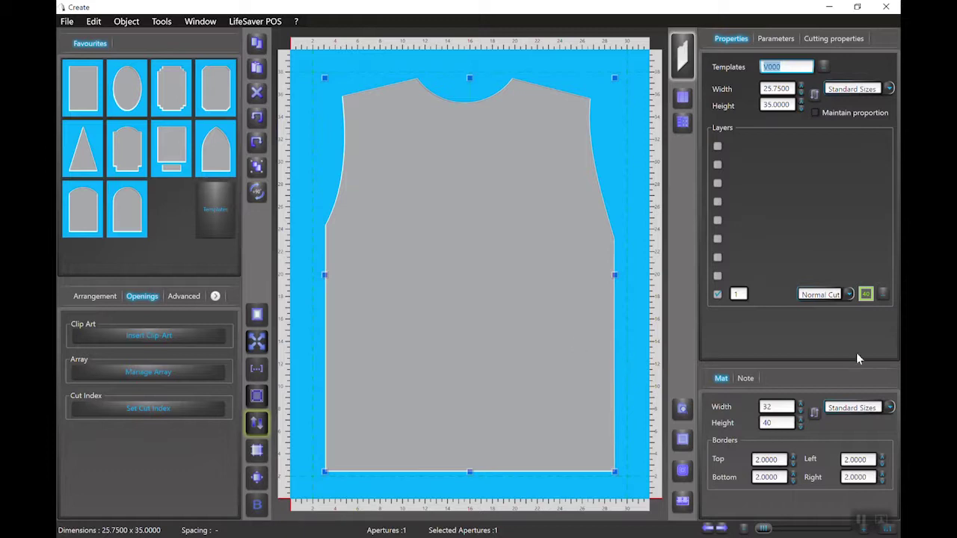
click(884, 296)
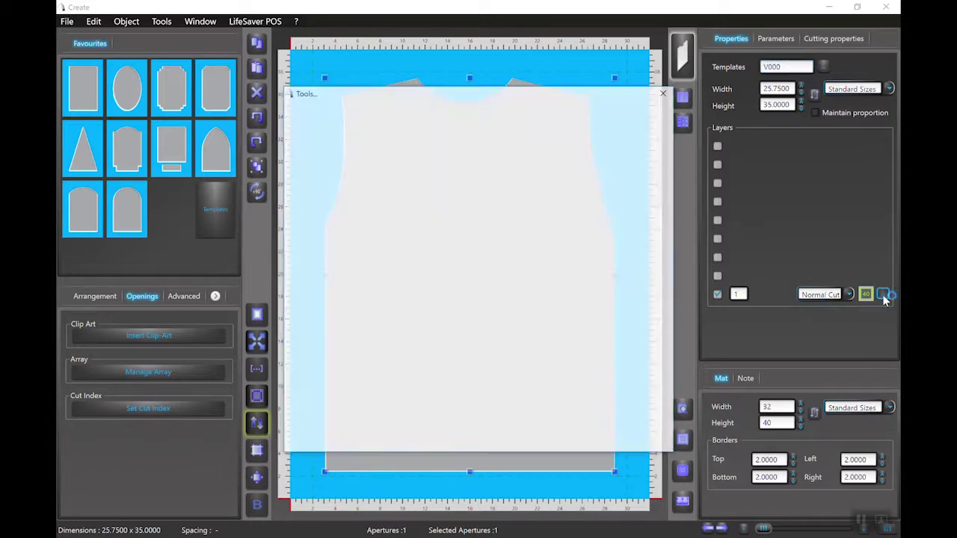
double_click(338, 159)
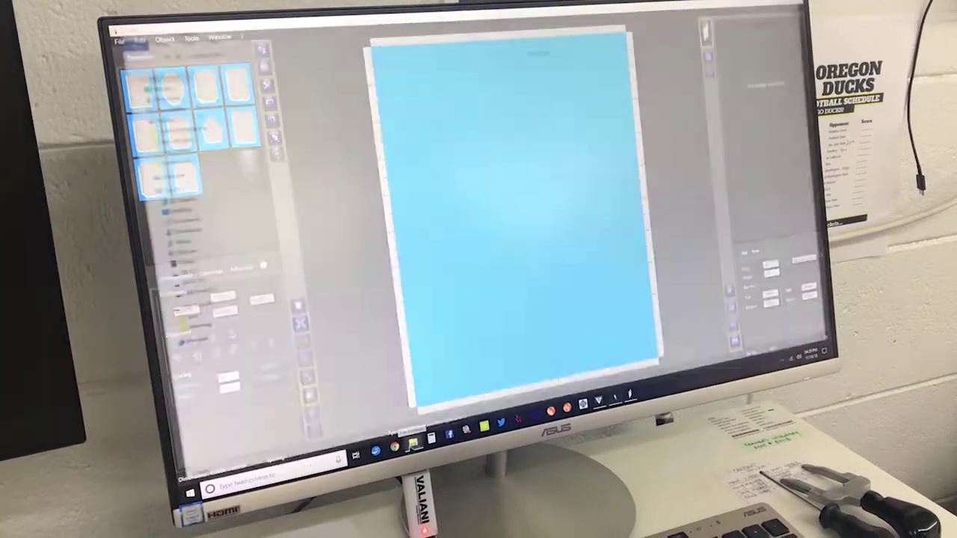
Switch to File Explorer on the cutter's computer and copy DJersey.plt from USB Drive (E:).
click(411, 444)
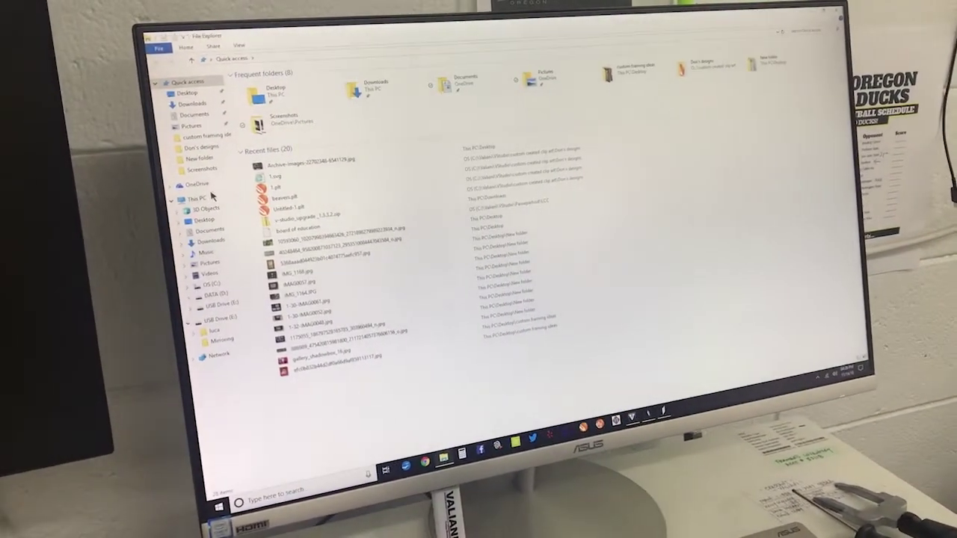
click(209, 197)
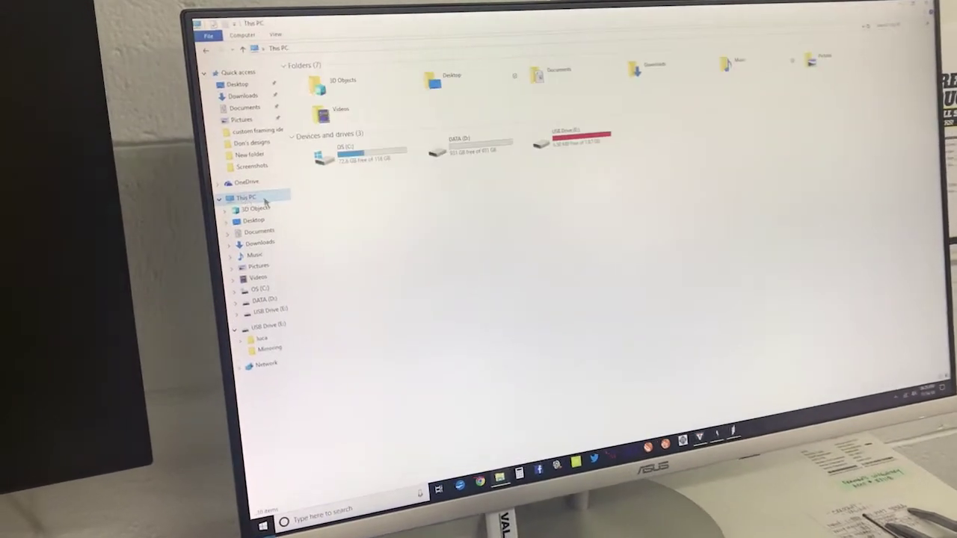
double_click(594, 163)
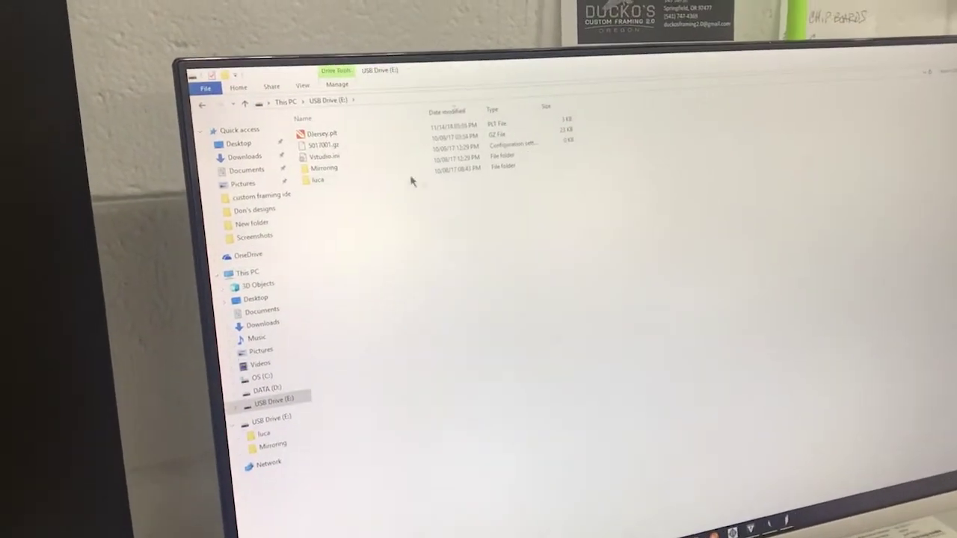
click(322, 105)
right_click(385, 171)
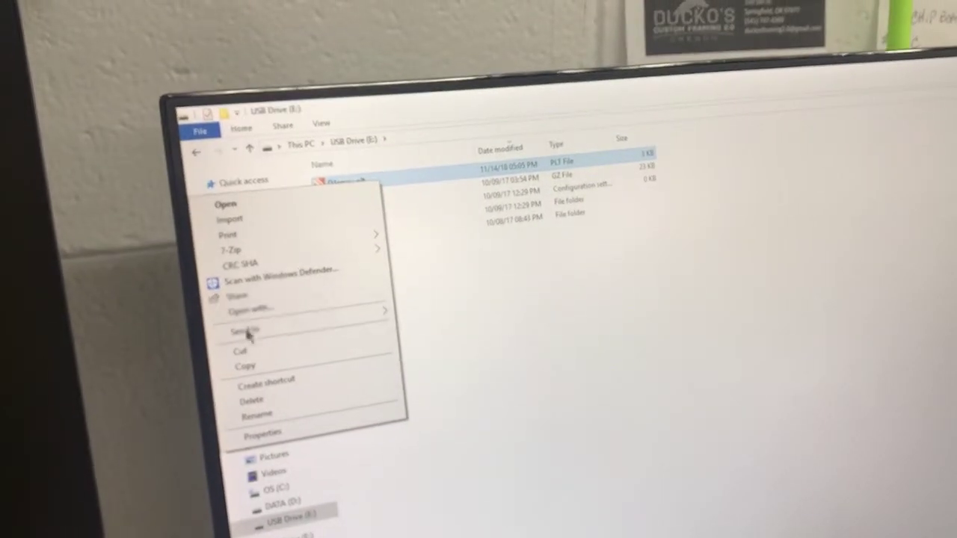
click(257, 362)
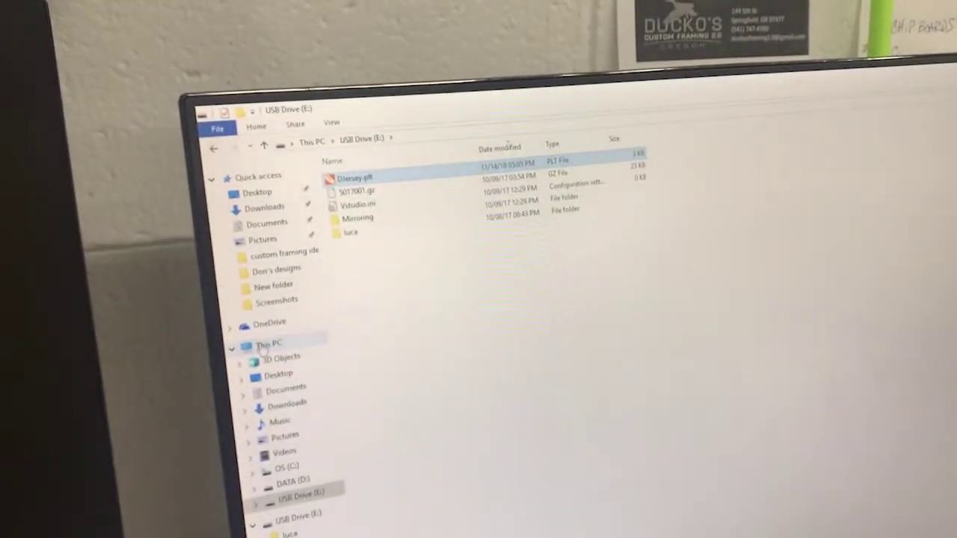
Browse to C:\Valiani\VStudio\PLTLibrary and open its 2019 folder, the destination for the copied DJersey.plt.
click(263, 349)
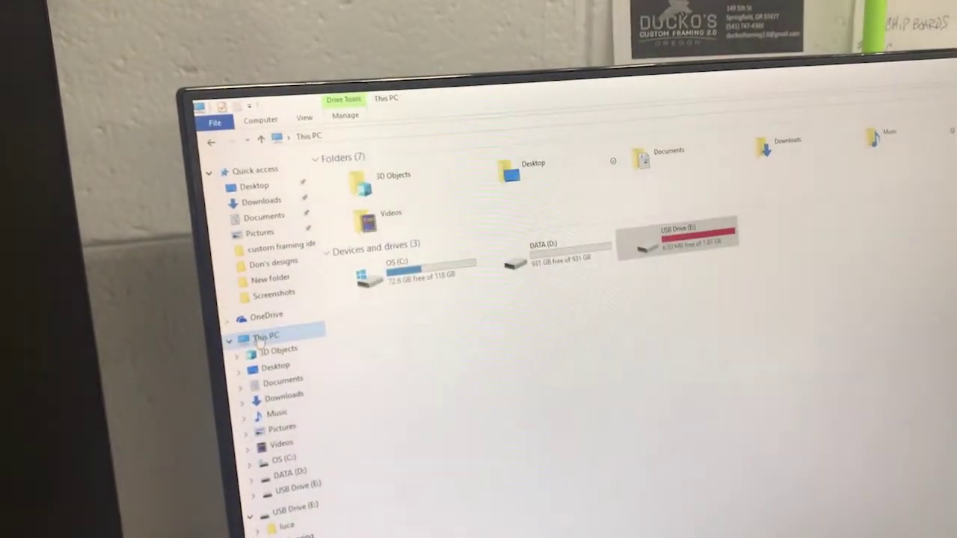
double_click(416, 268)
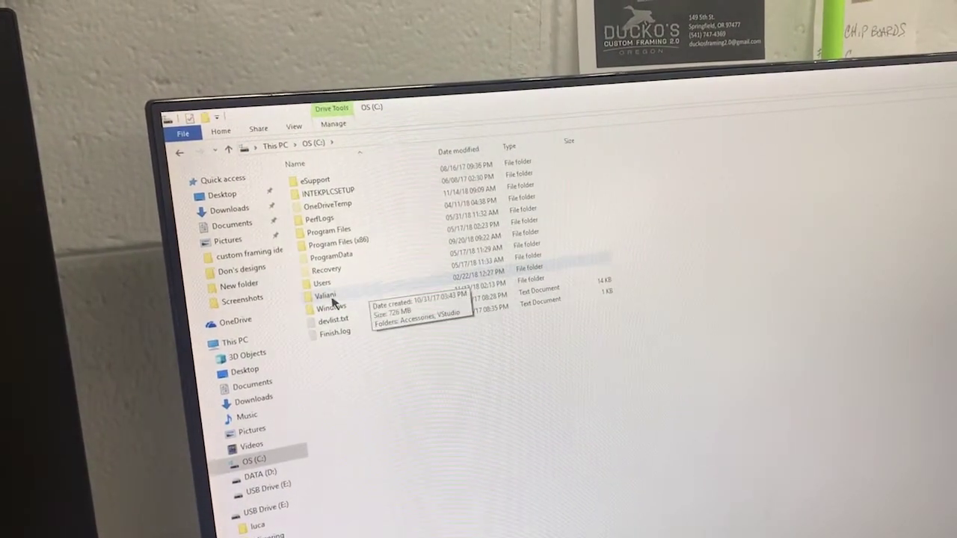
double_click(333, 298)
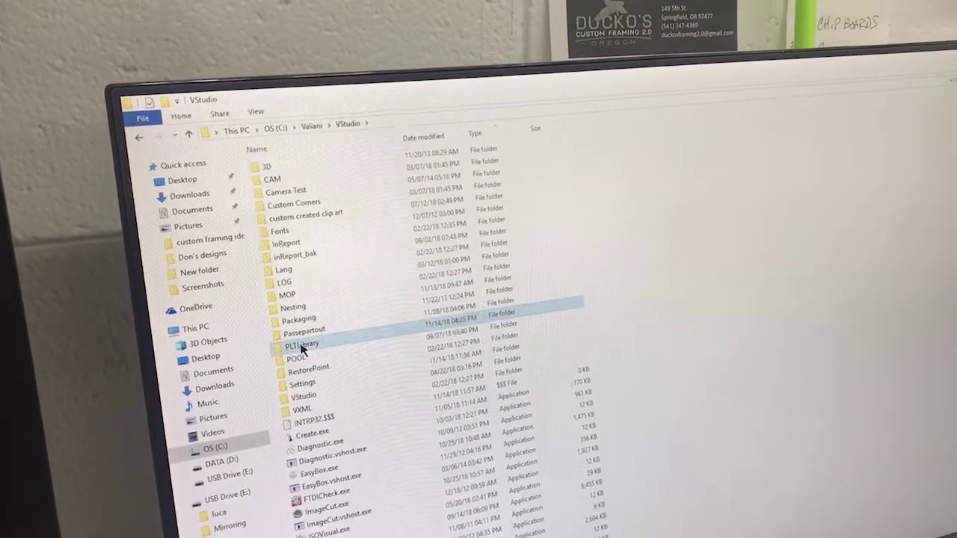
double_click(311, 350)
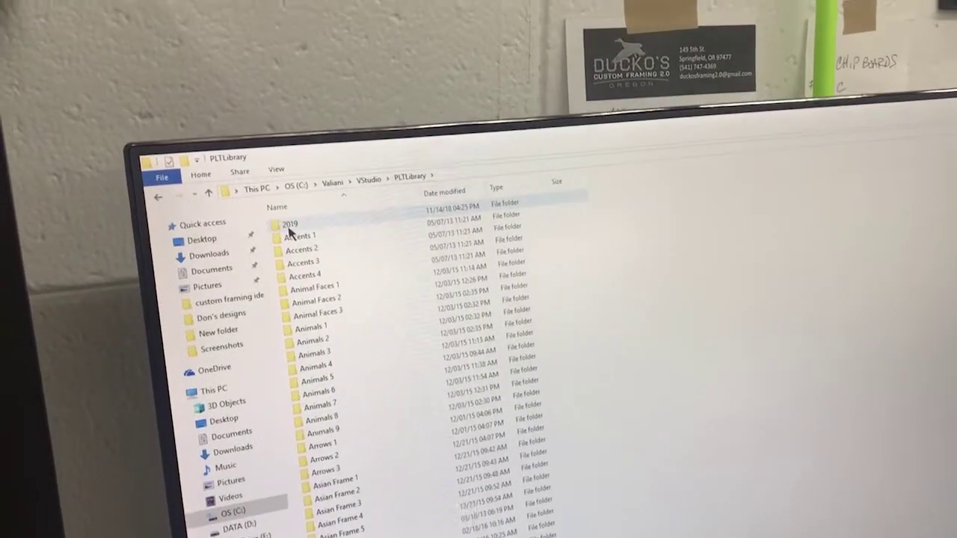
mouse_move(278, 191)
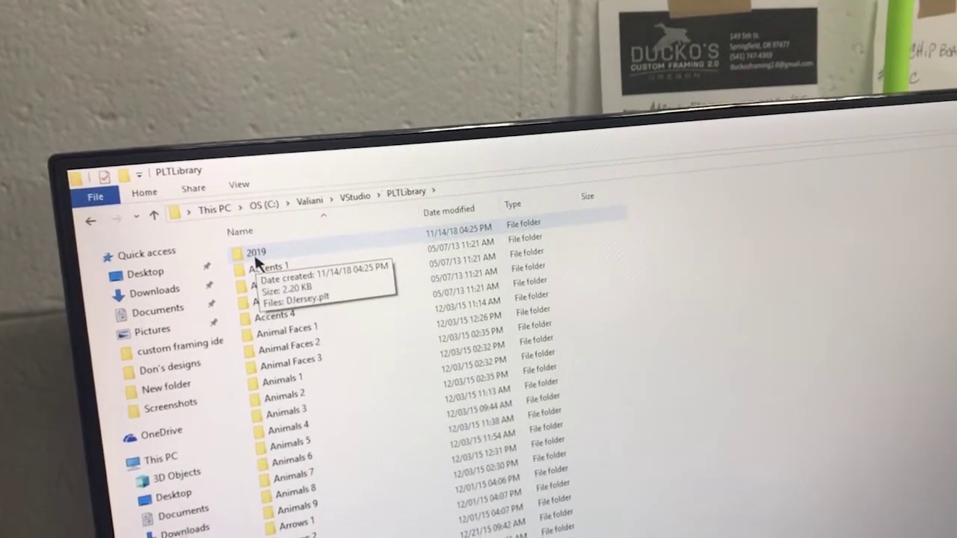
double_click(259, 271)
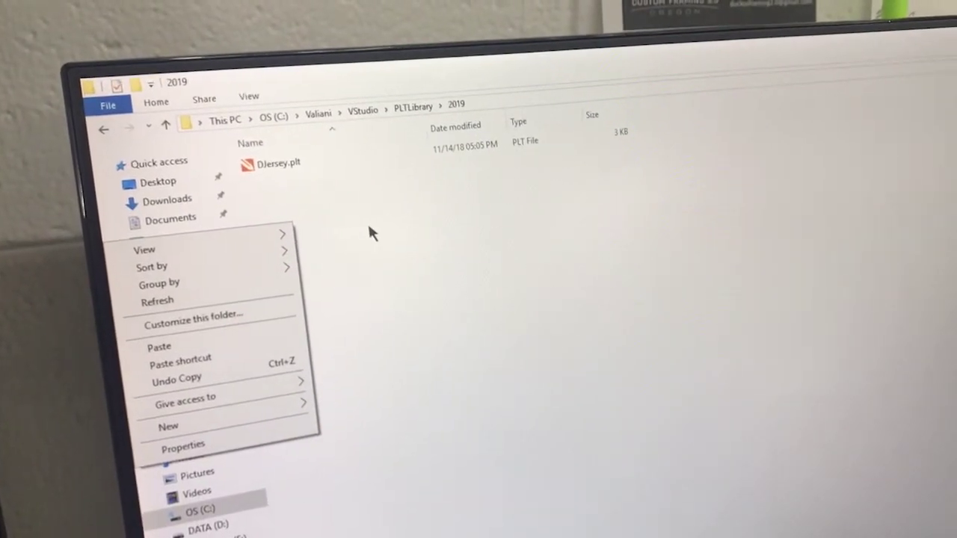
click(370, 231)
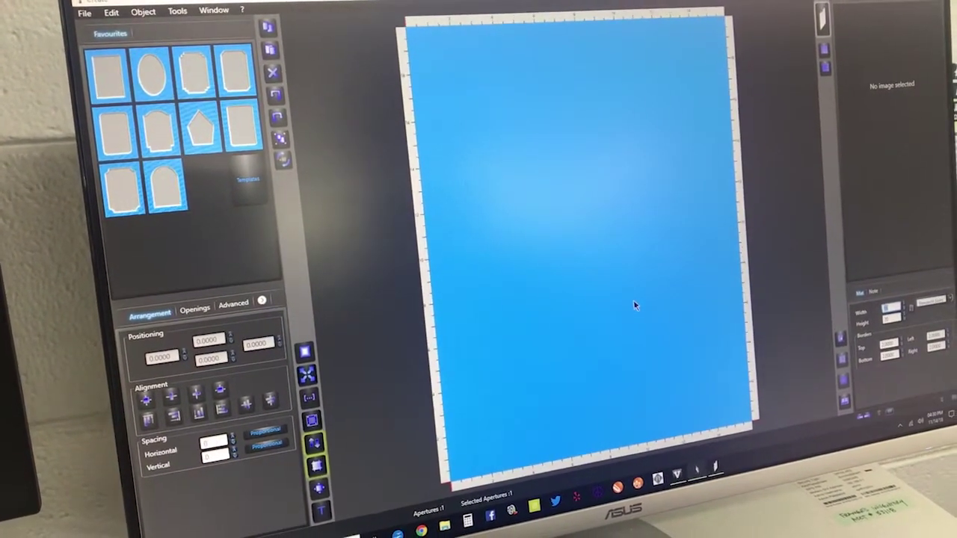
Switch to Create on the cutter's computer and size the blank mat 32 wide by 40 high.
text(32)
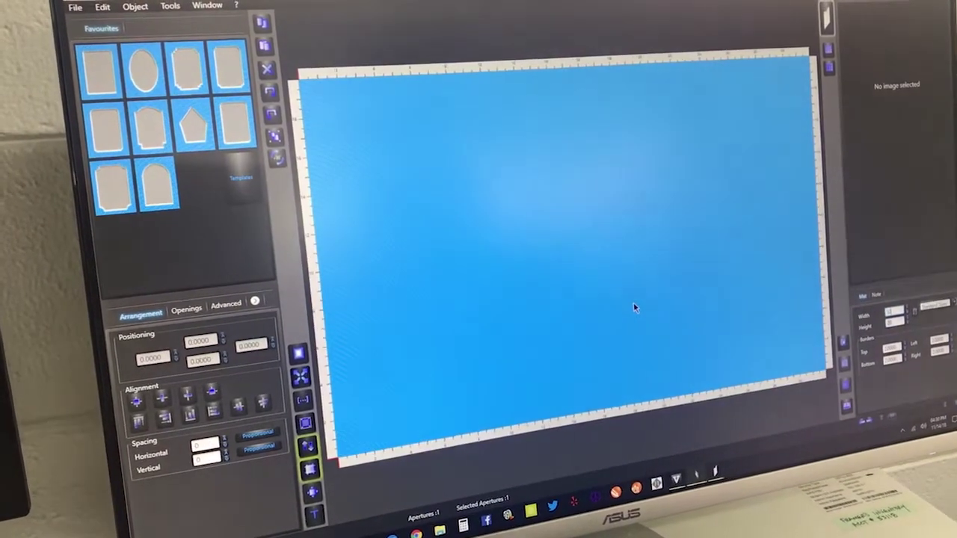
text(40)
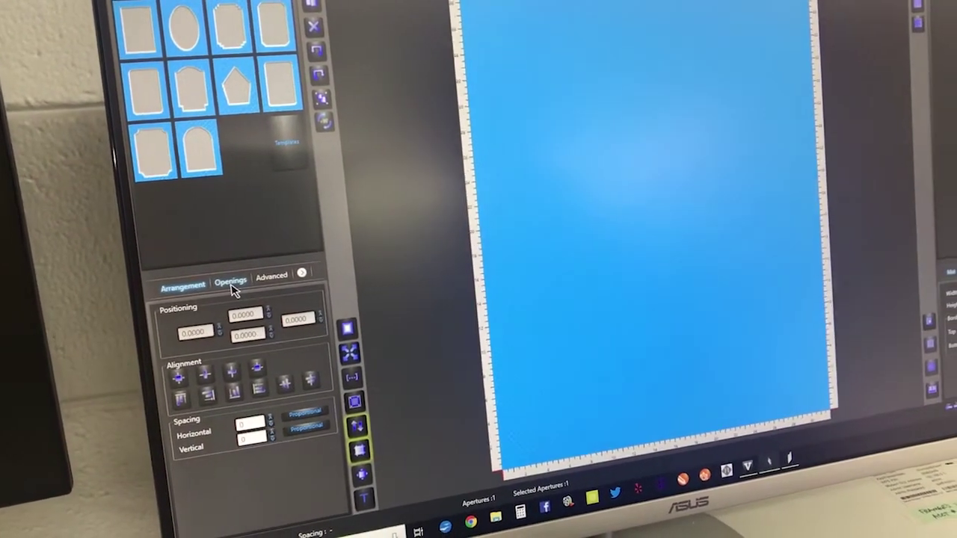
Insert DJersey.plt from the PLTLibrary 2019 folder as clip art on the 32 by 40 mat.
click(230, 284)
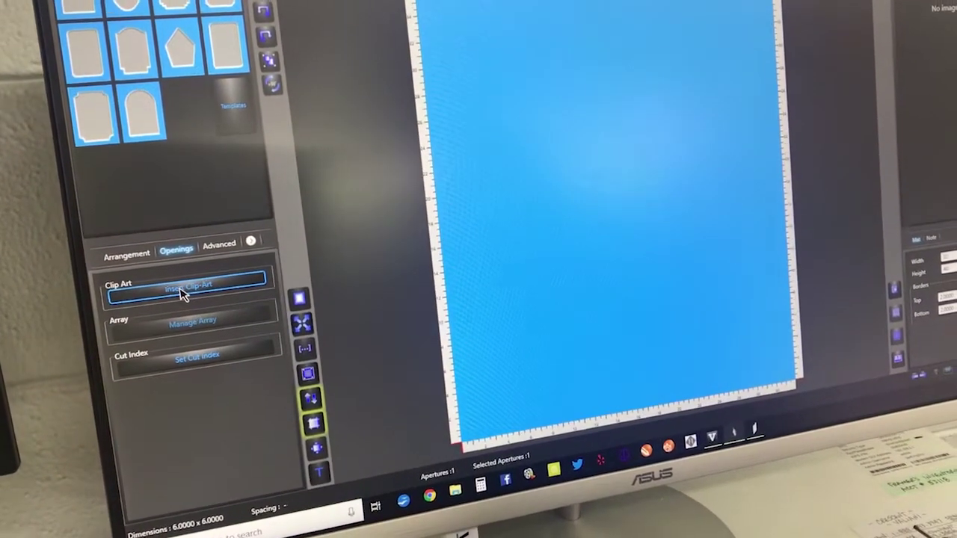
click(179, 297)
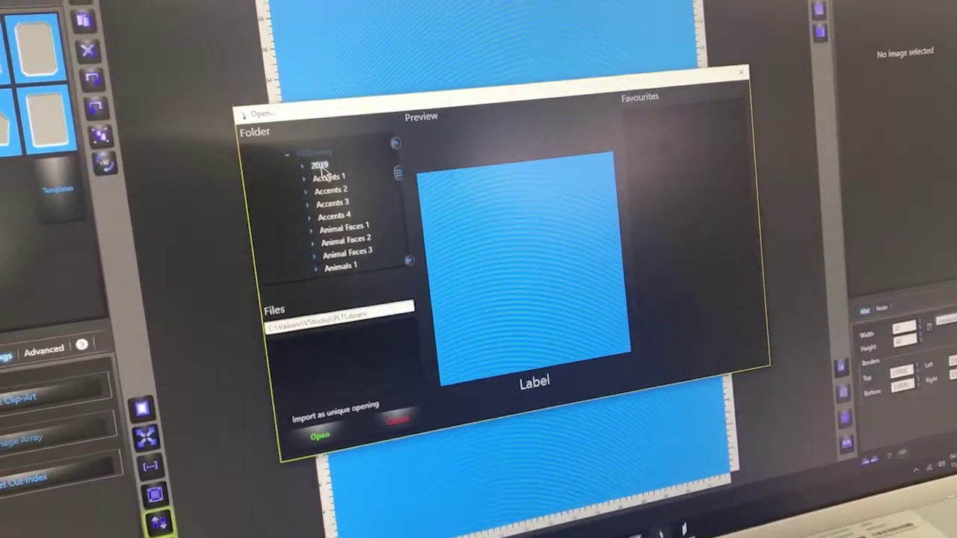
click(322, 169)
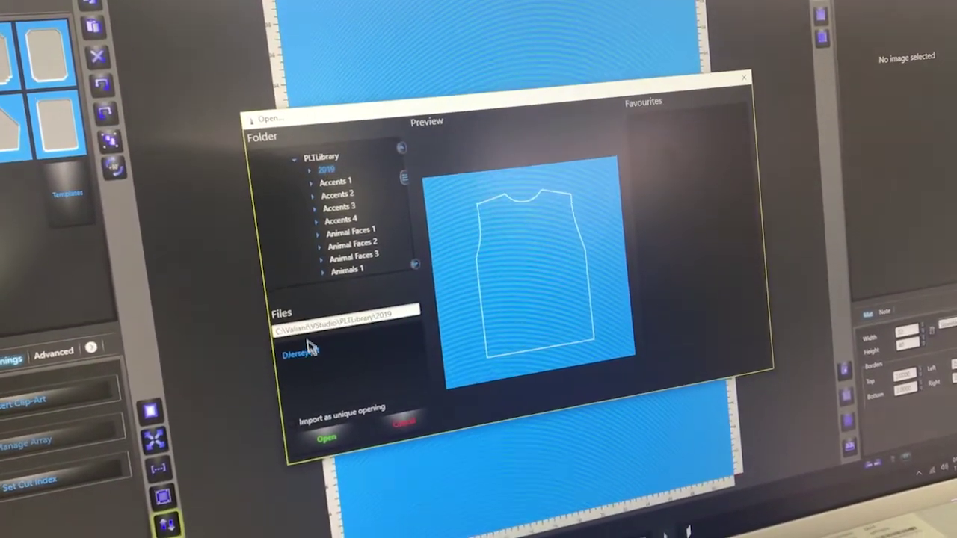
click(302, 360)
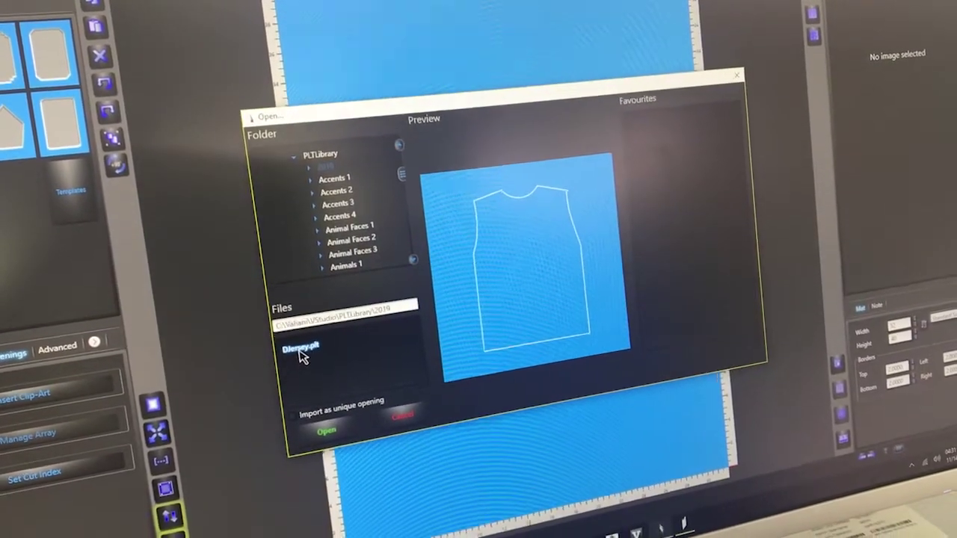
click(327, 438)
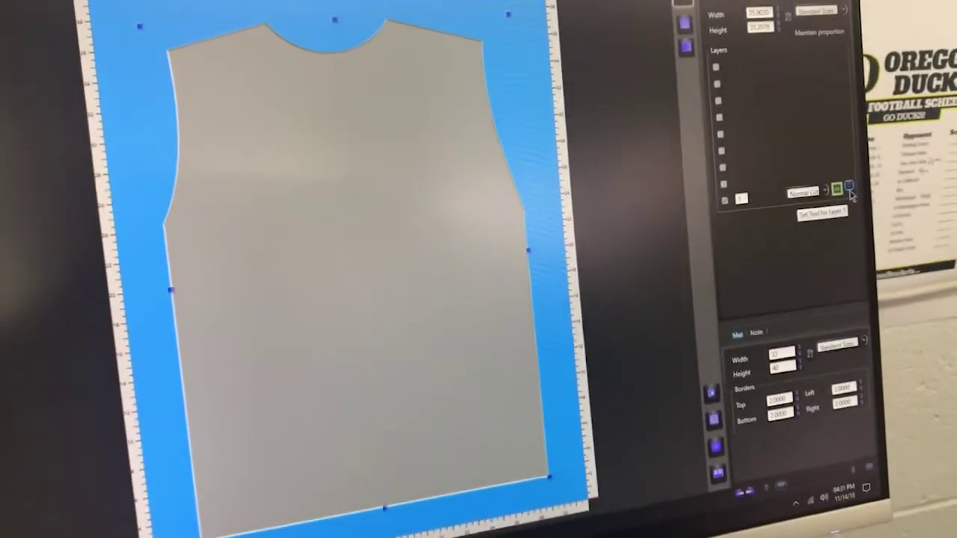
Assign the T90GREY 90° Evo Head to the jersey's cut layer and bring the job to the cutting screen.
click(854, 192)
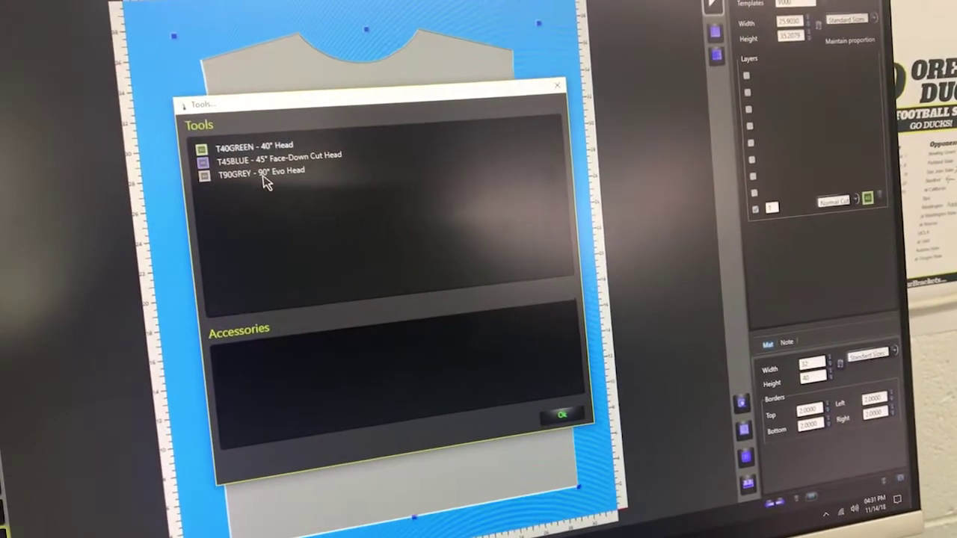
click(266, 180)
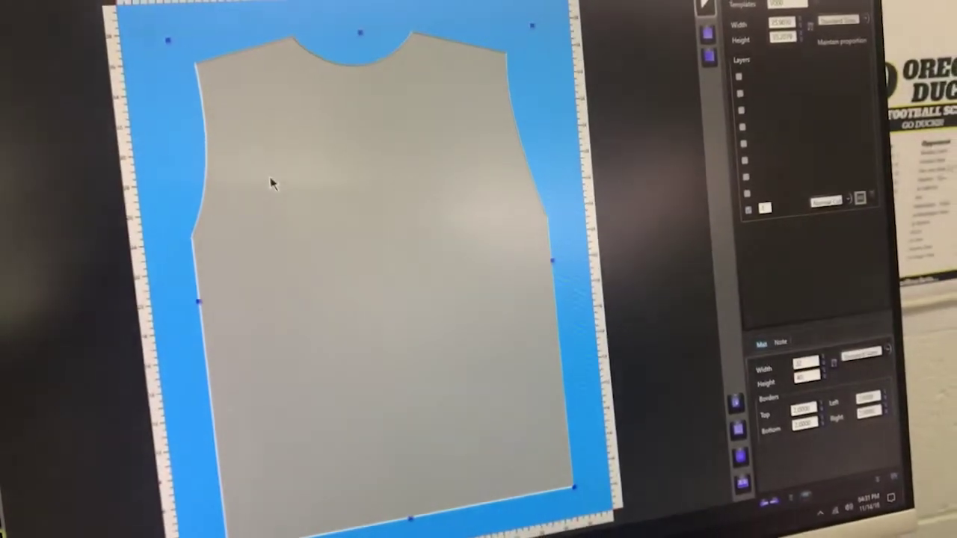
click(761, 28)
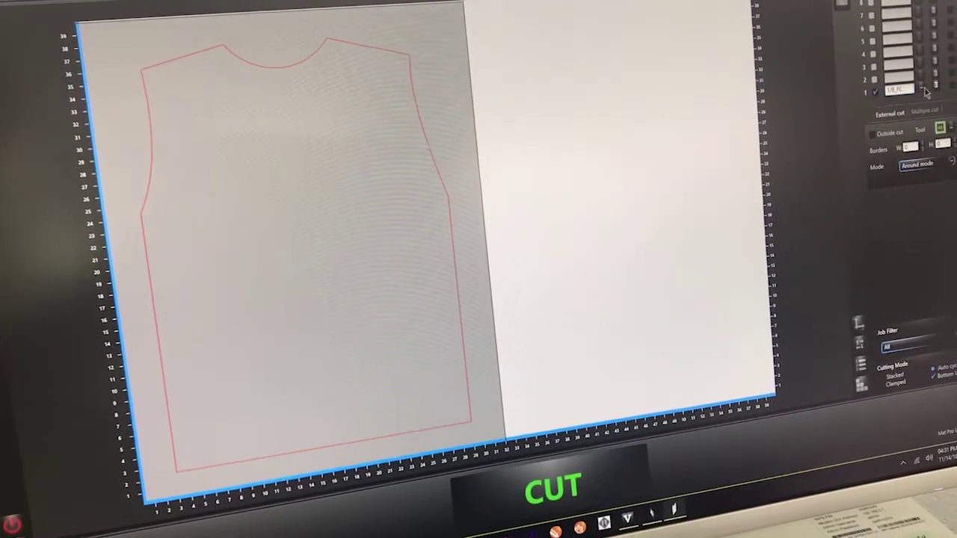
Assign the Generic 1/8_FC foam core from the mat database to mat layer 1 and start the cut.
click(920, 89)
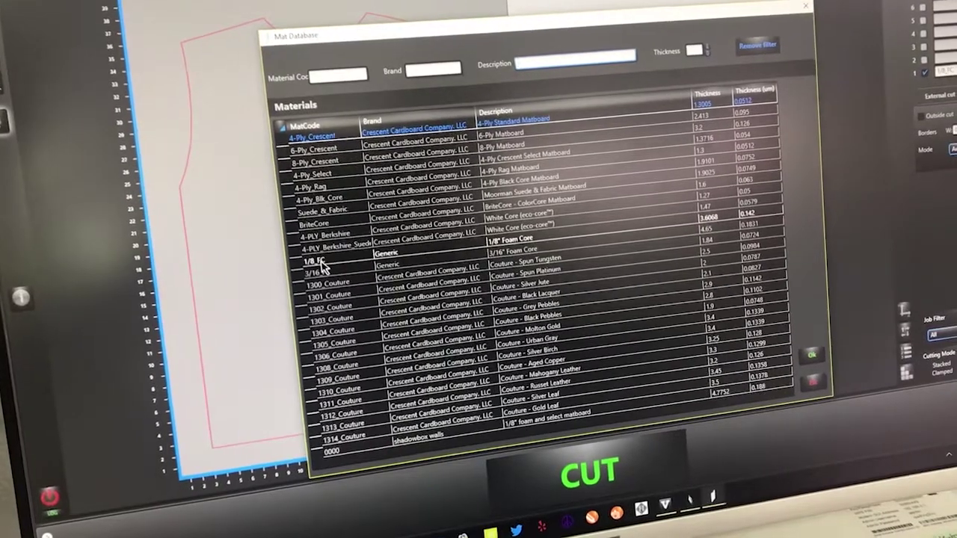
click(305, 254)
double_click(318, 262)
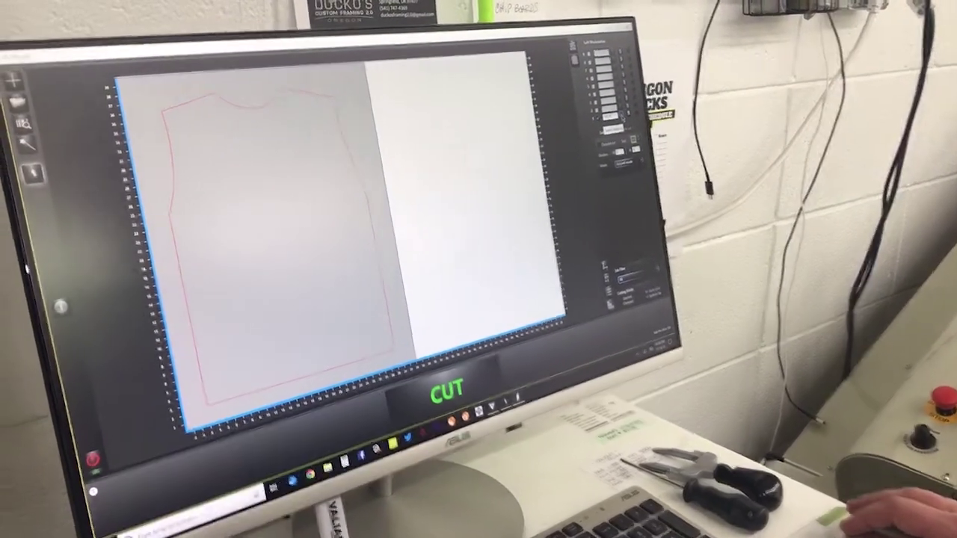
click(585, 117)
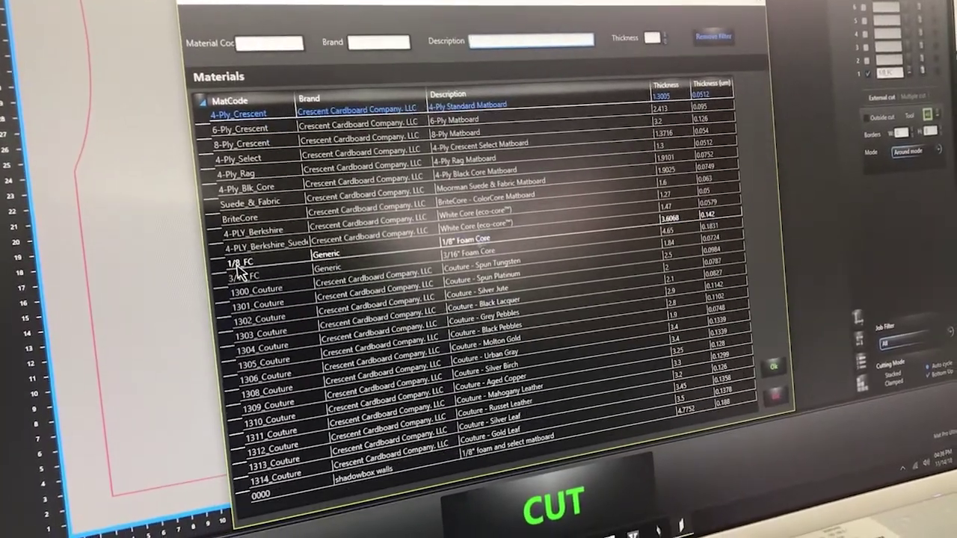
click(241, 283)
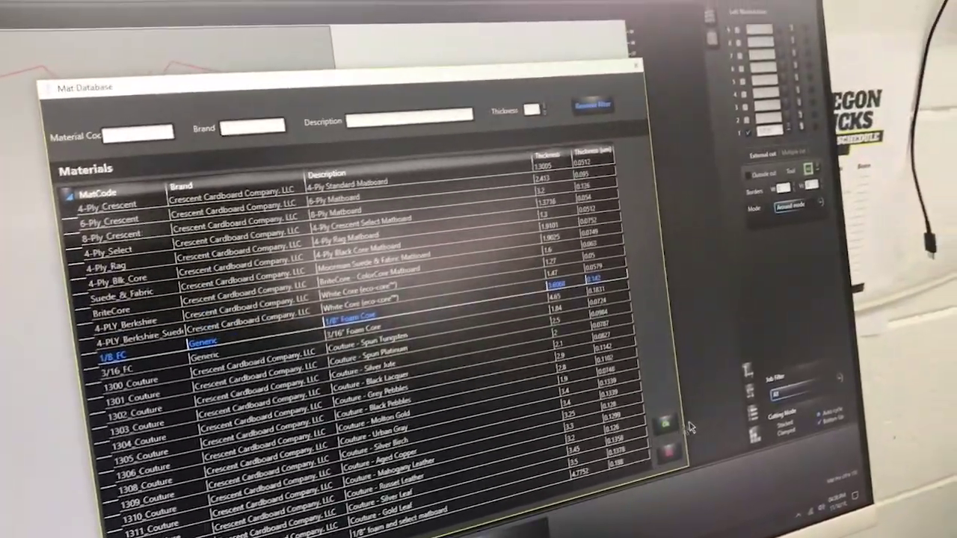
click(665, 424)
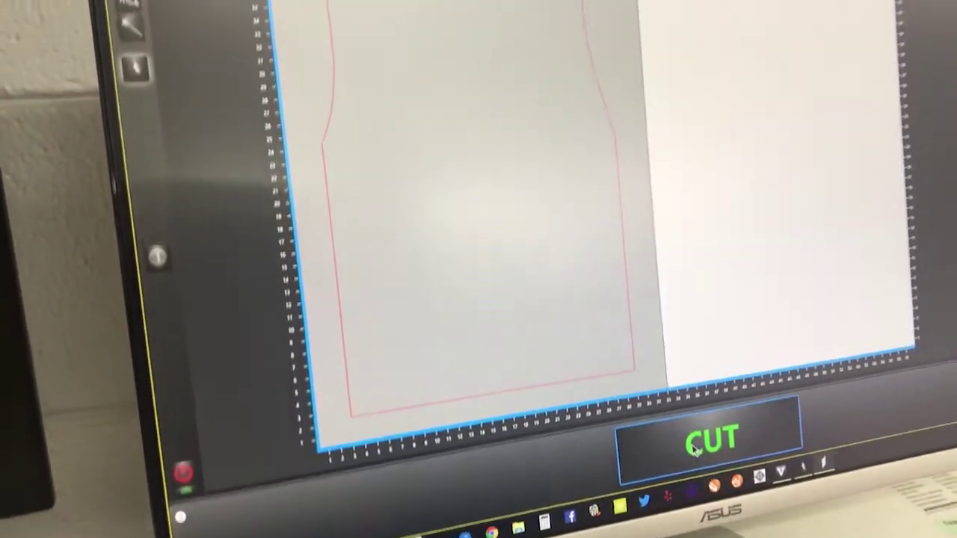
click(662, 447)
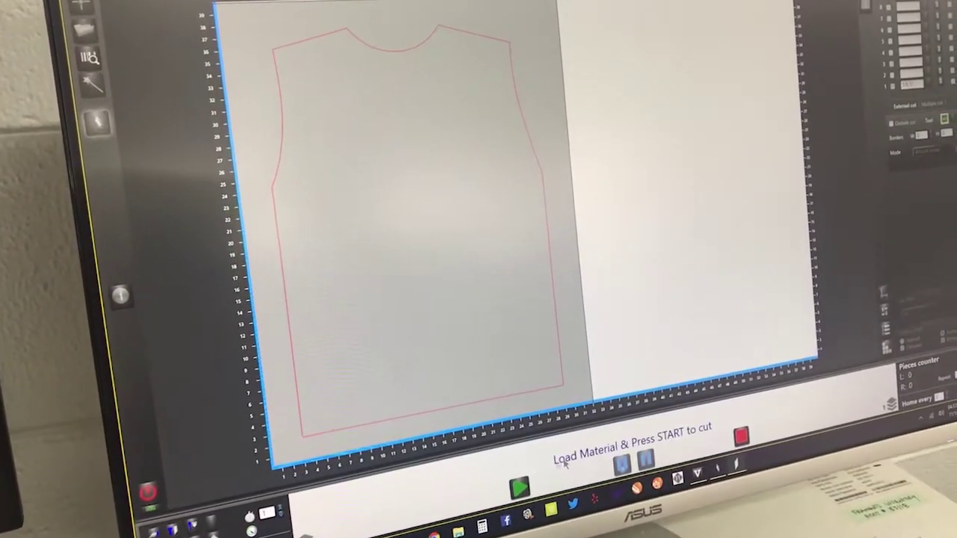
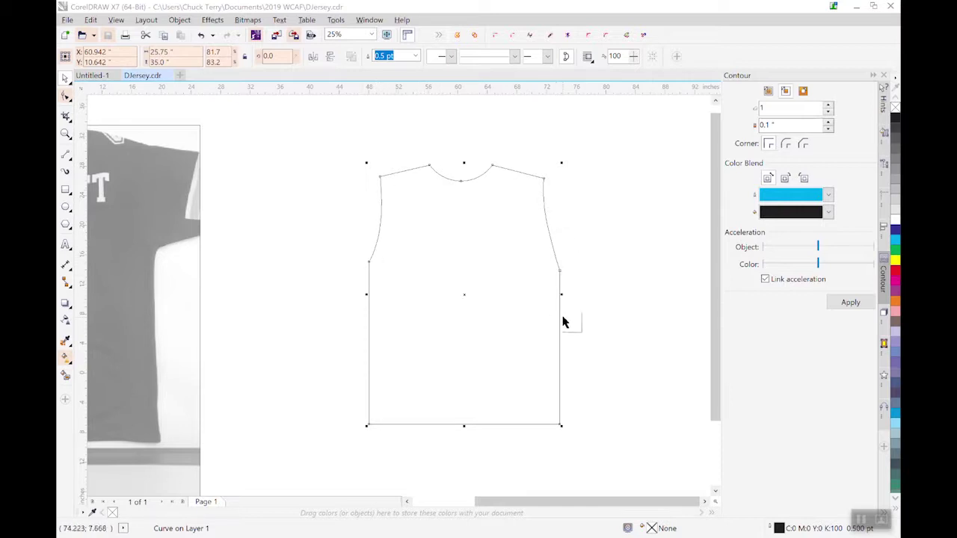
Switch to DJersey.cdr in CorelDRAW and delete the right shoulder, armhole and side segments of the jersey outline.
key(F10)
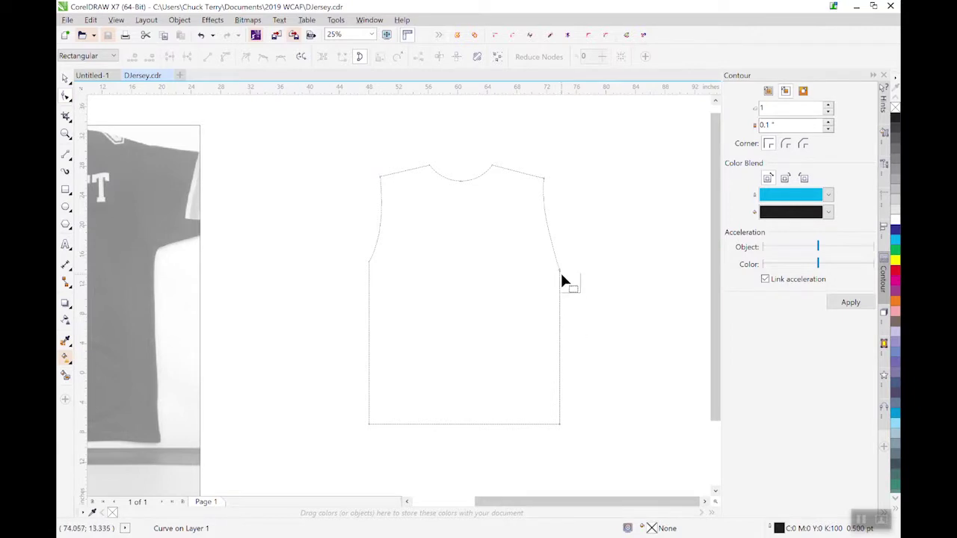
click(518, 177)
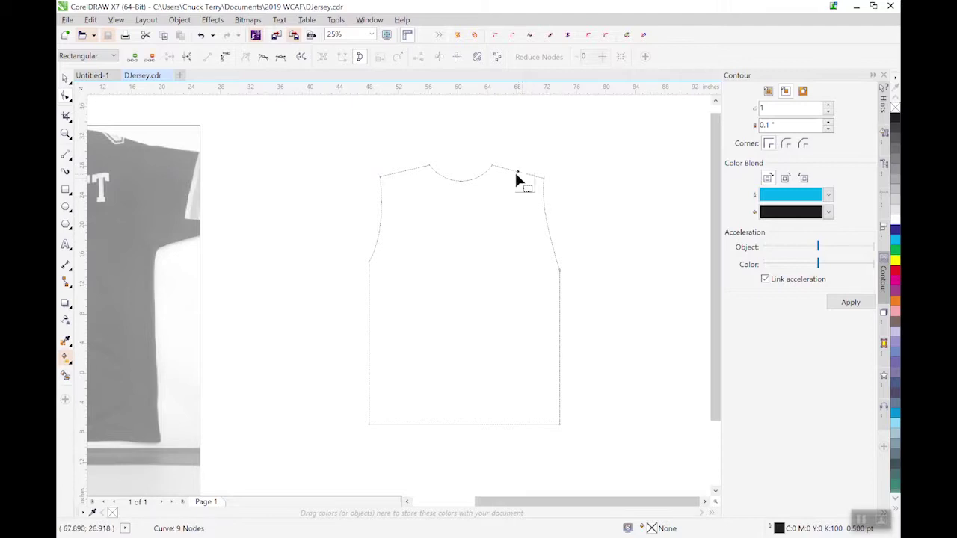
key(Delete)
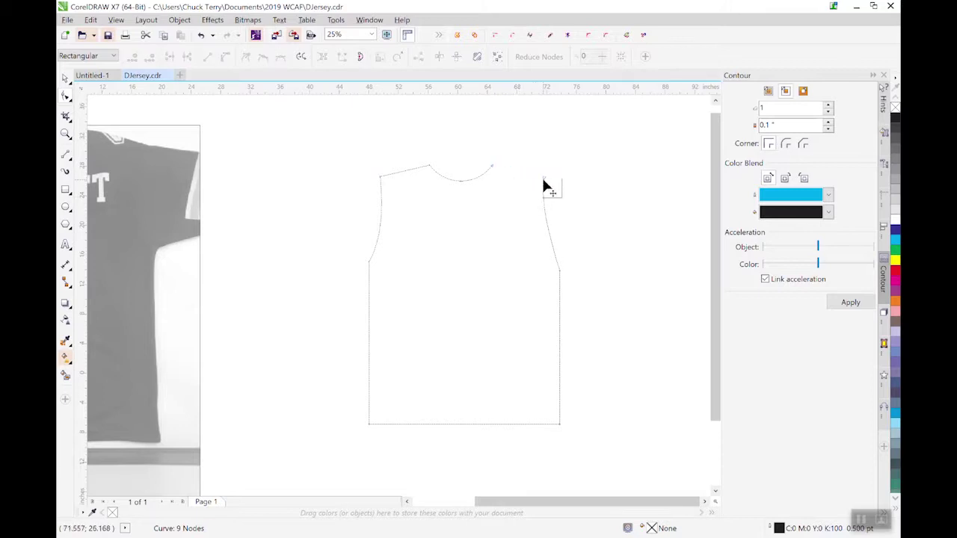
click(543, 179)
key(Delete)
click(561, 271)
key(Delete)
Duplicate the remaining left half of the jersey outline in place and mirror the copy horizontally.
click(65, 80)
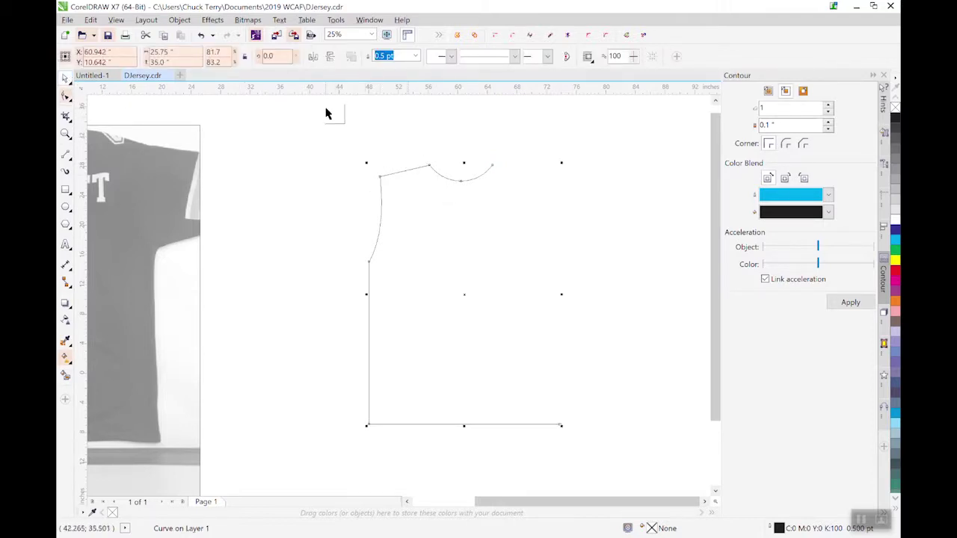
click(164, 37)
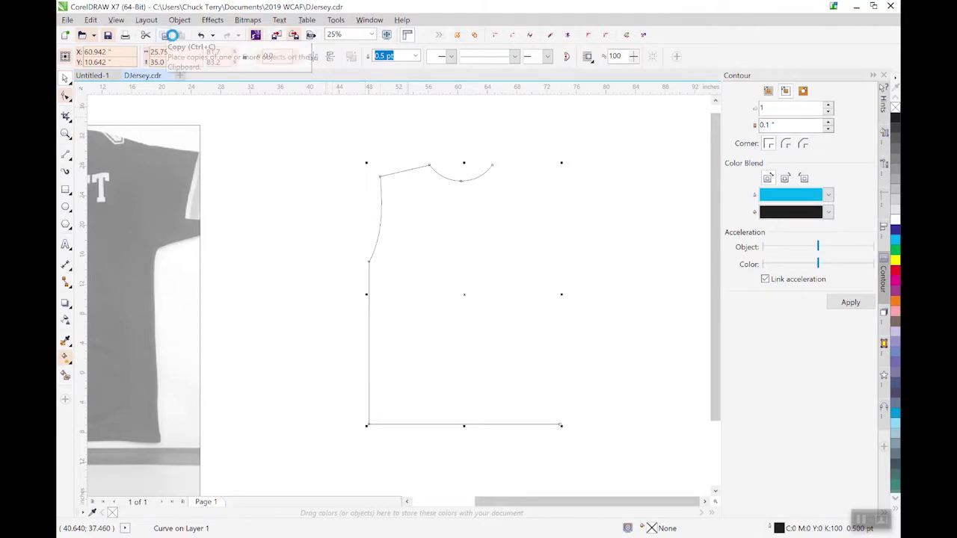
click(180, 36)
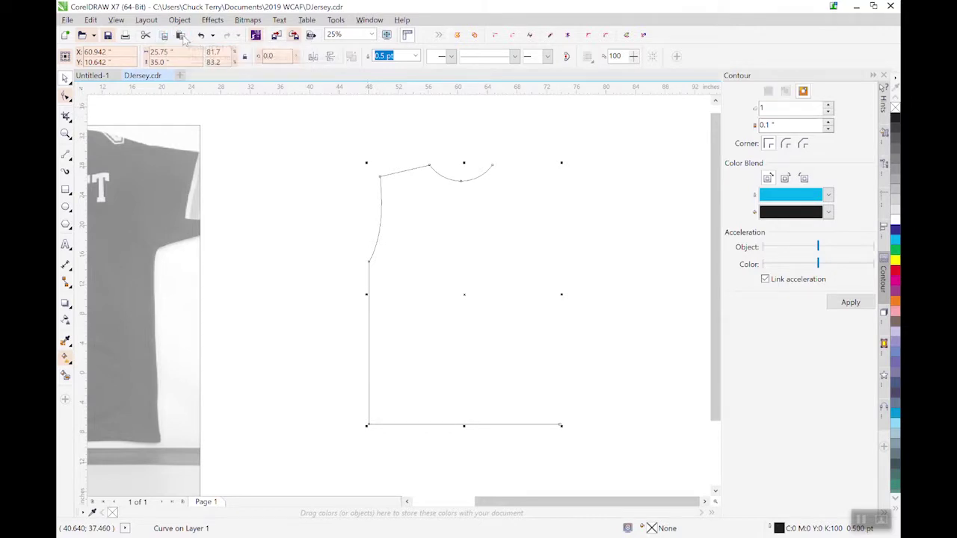
click(314, 63)
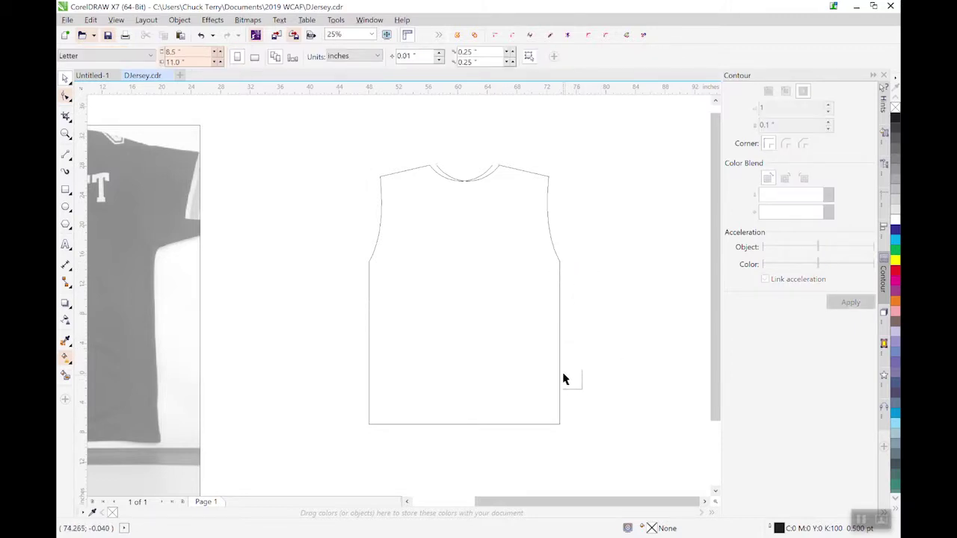
Remove the duplicated bottom edge from the mirrored copy by deleting its lower-left end node.
key(F10)
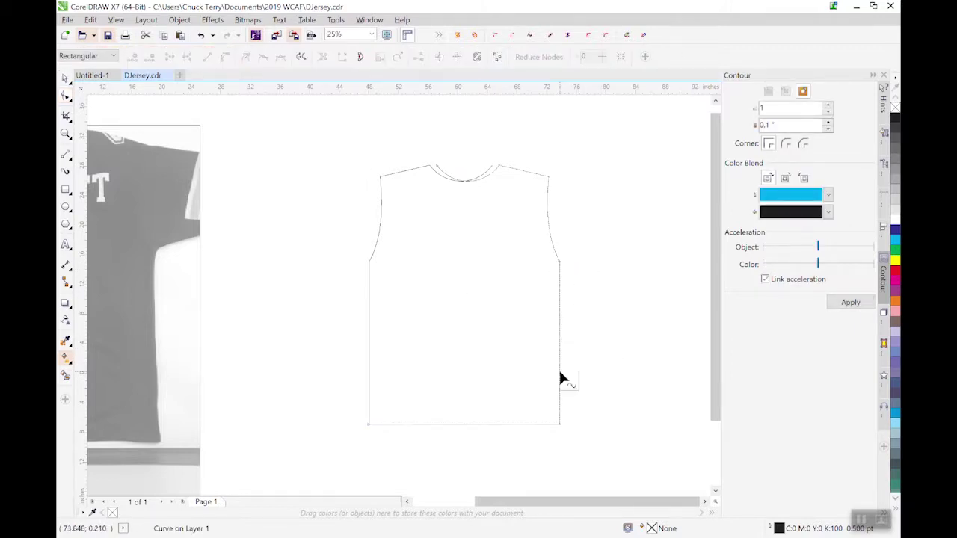
click(369, 423)
click(369, 425)
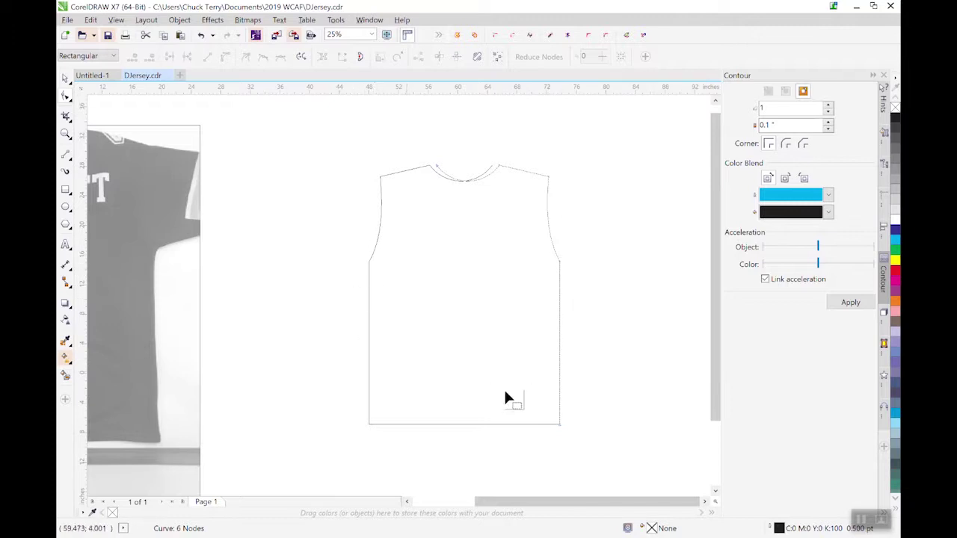
Examine the jersey's lower right corner up close to check how the original and mirrored halves meet.
scroll(548, 449, up, 10)
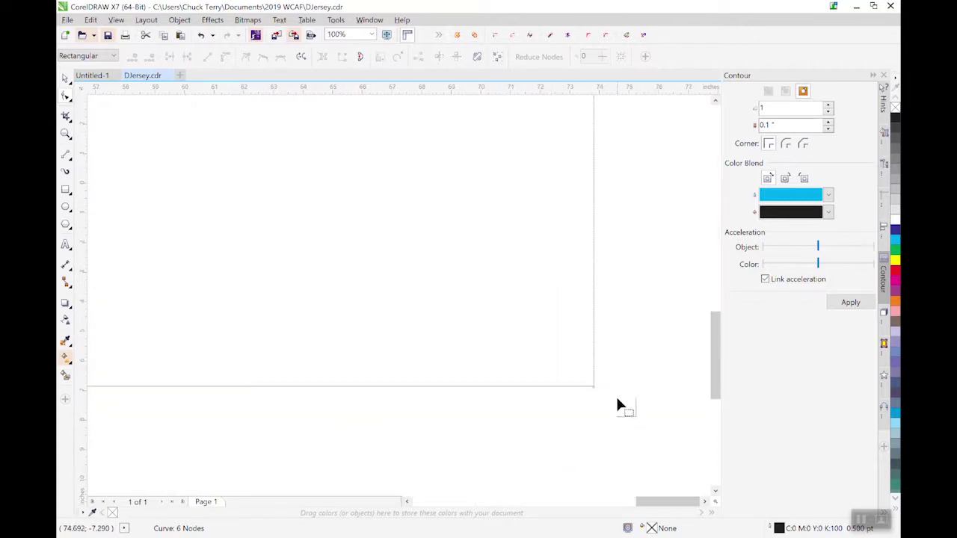
scroll(591, 396, up, 2)
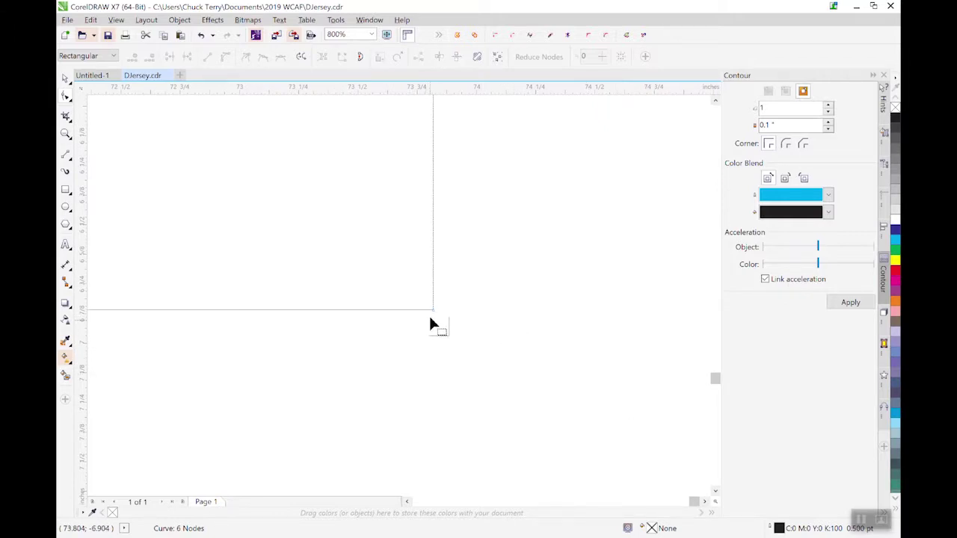
click(65, 77)
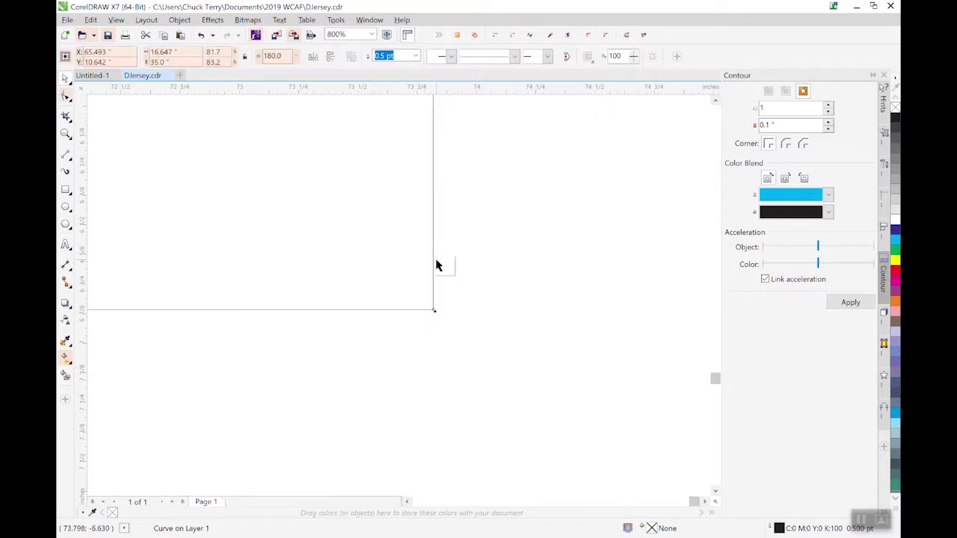
click(431, 329)
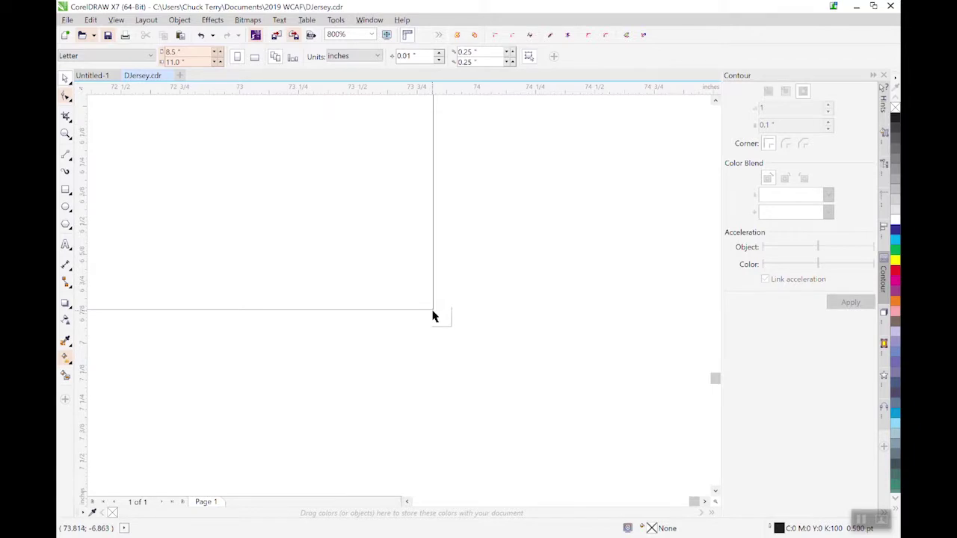
click(432, 310)
drag(431, 309, 431, 344)
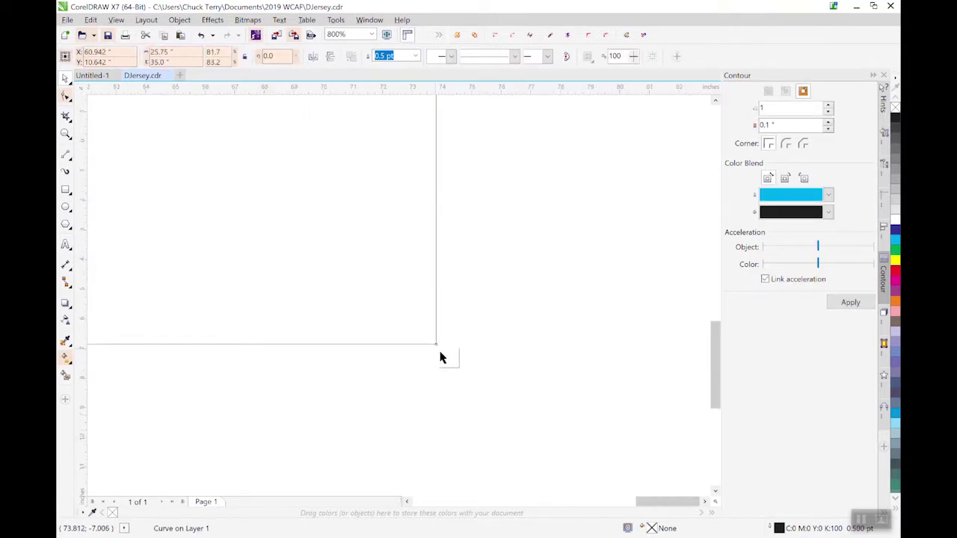
scroll(459, 359, down, 8)
scroll(468, 337, up, 3)
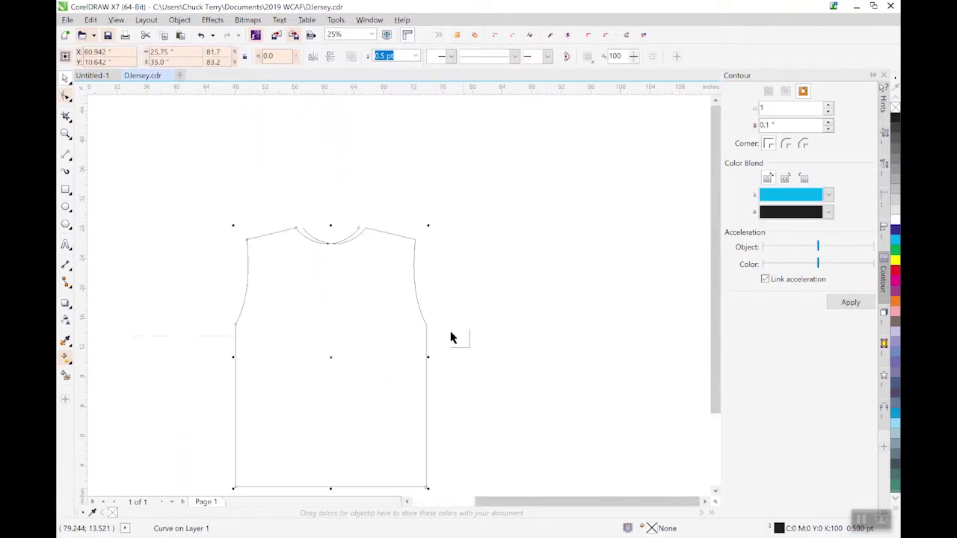
Draw a 3-Point Curve about 9.4 inches wide between the two shoulder-neck nodes, following the depth of the existing necklines.
scroll(326, 236, up, 3)
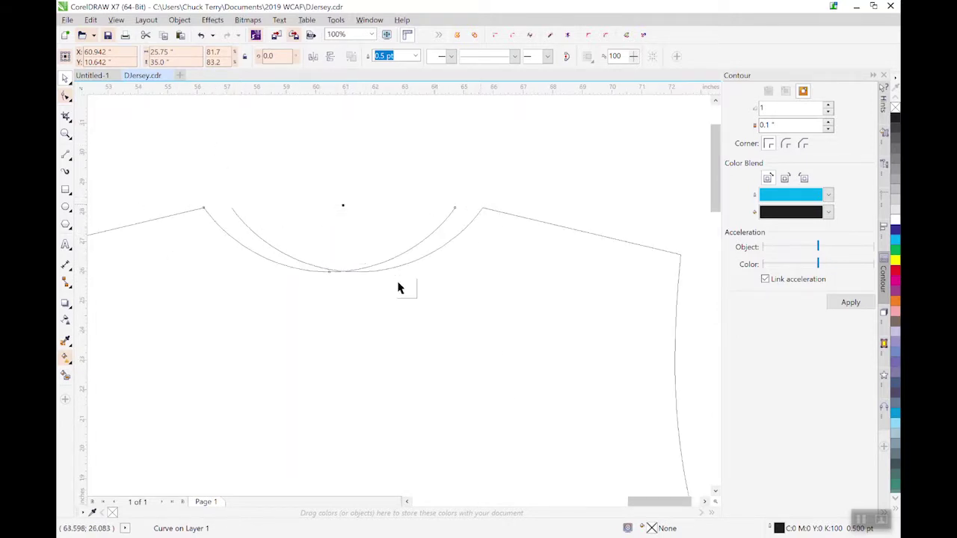
click(66, 158)
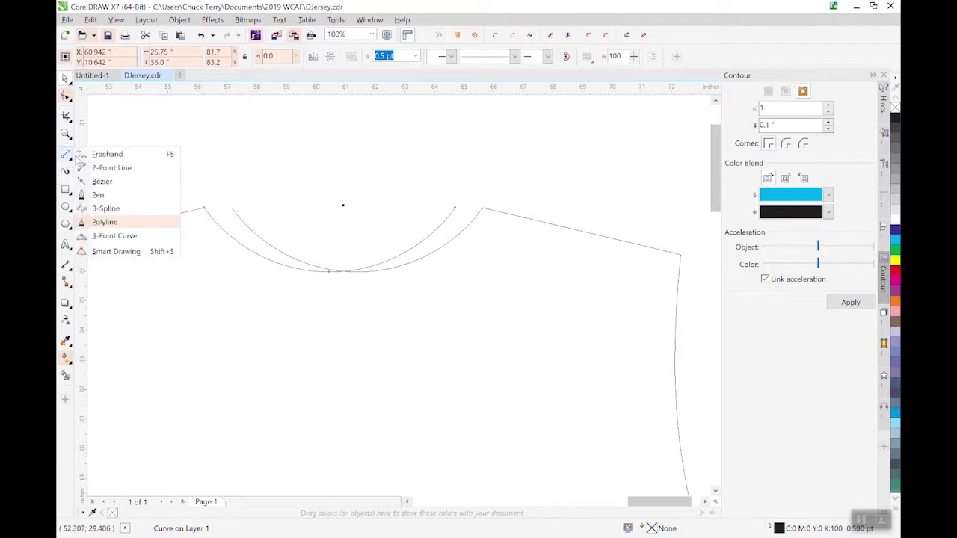
click(110, 238)
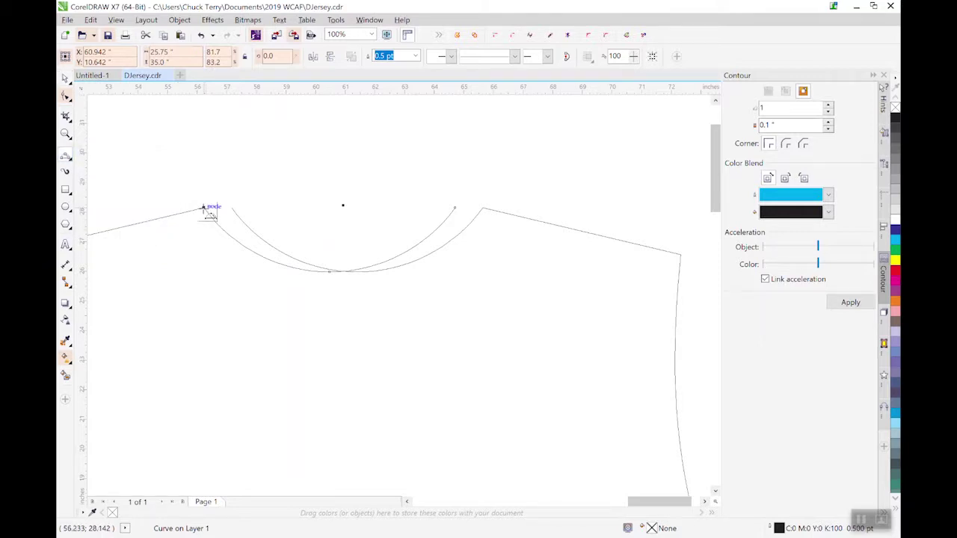
drag(204, 208, 486, 207)
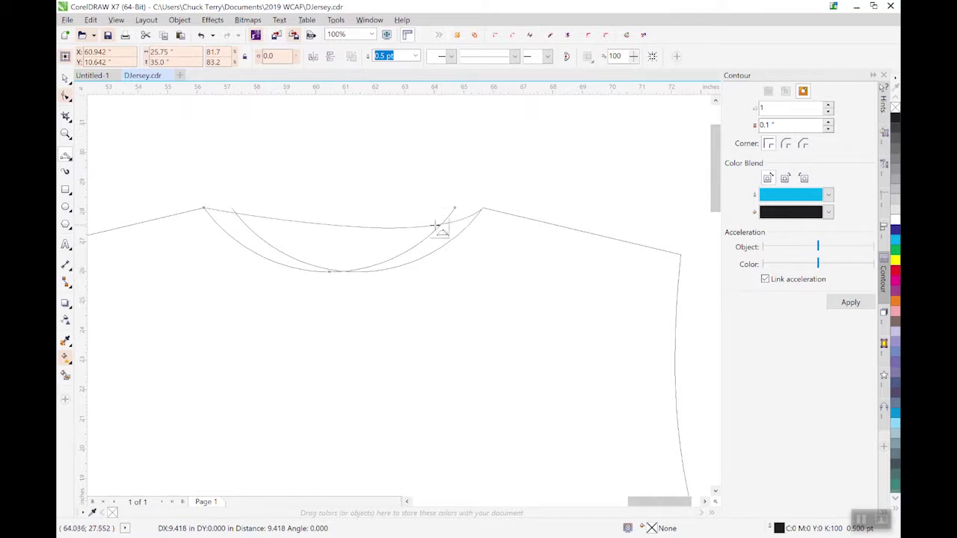
click(349, 271)
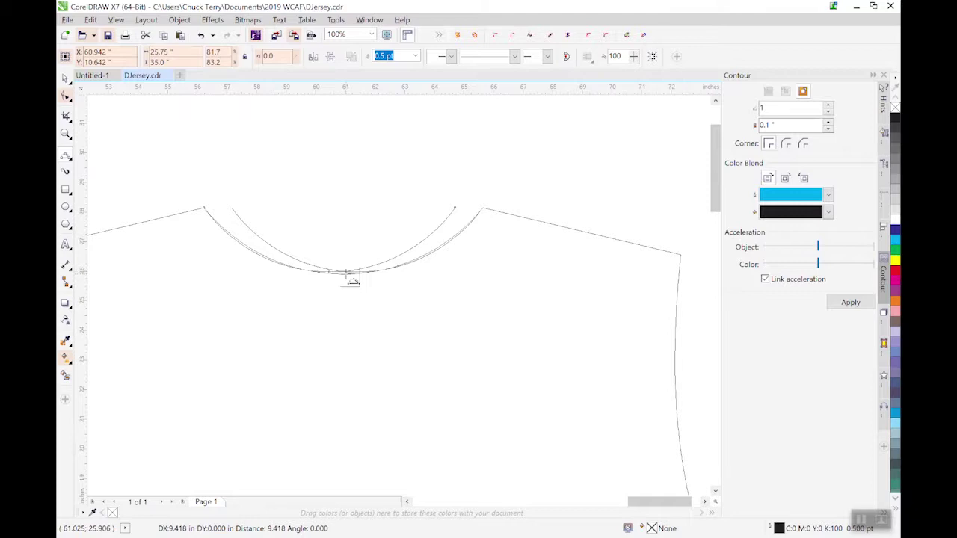
Set the 3-Point Curve's depth to about 2.24 inches, matching the bottom of the existing necklines.
click(350, 275)
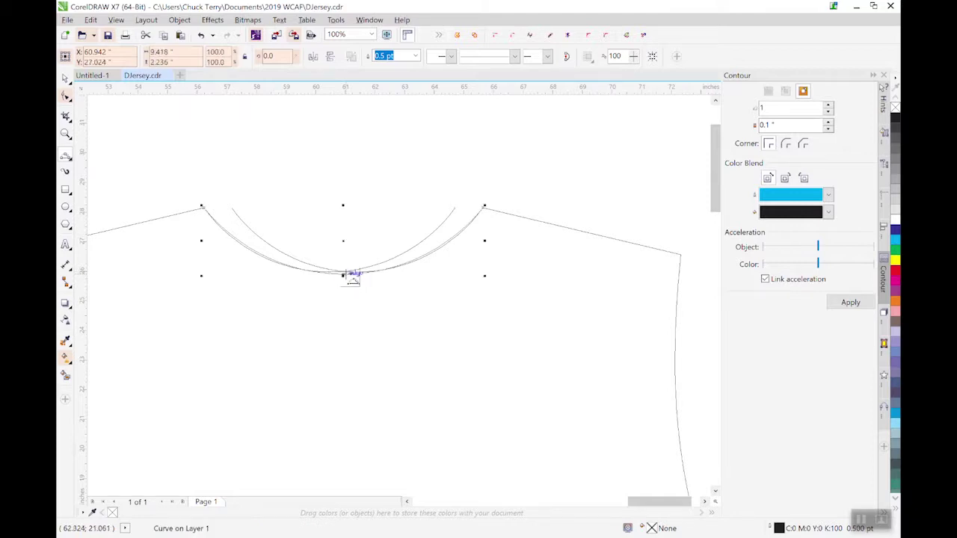
click(66, 78)
click(157, 169)
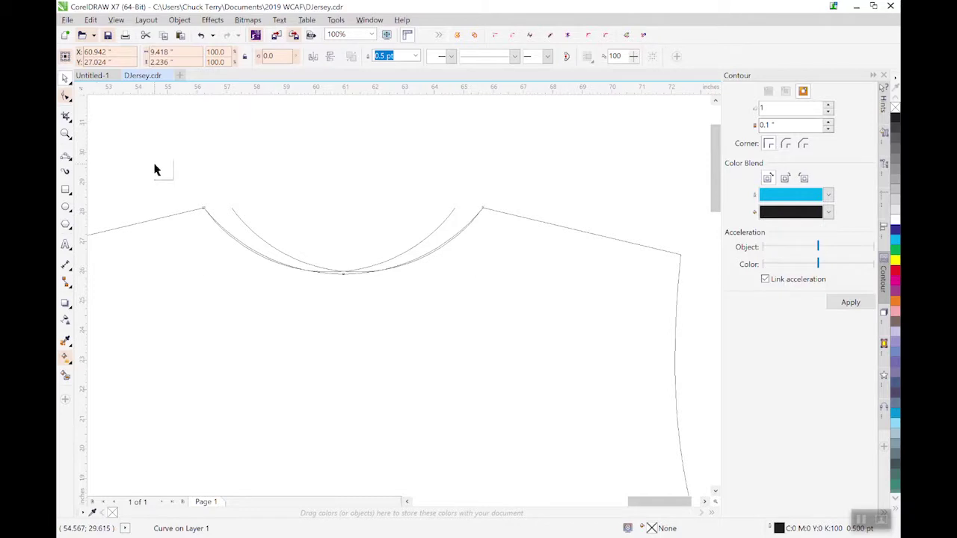
Delete the old neckline nodes from the left half of the jersey so its outline stops at the left shoulder-neck point.
click(243, 228)
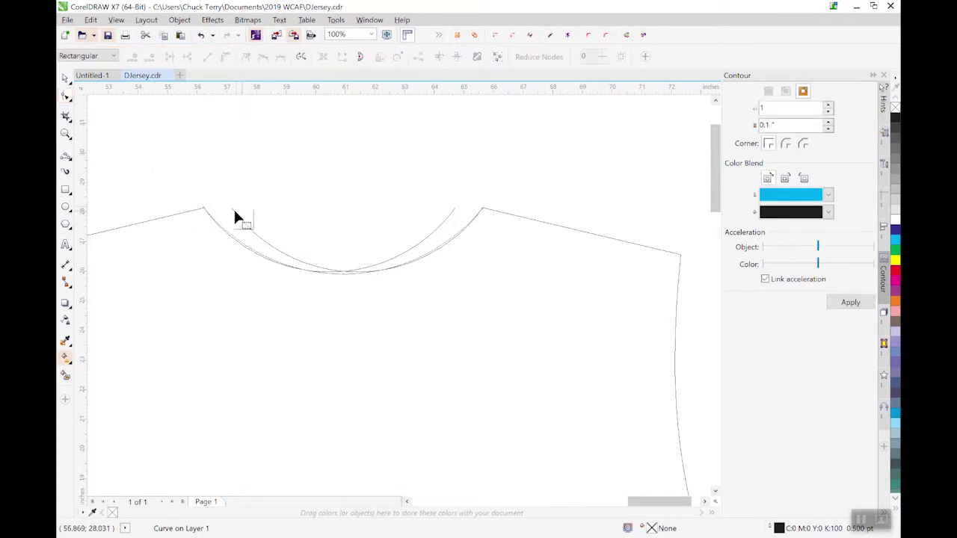
click(446, 216)
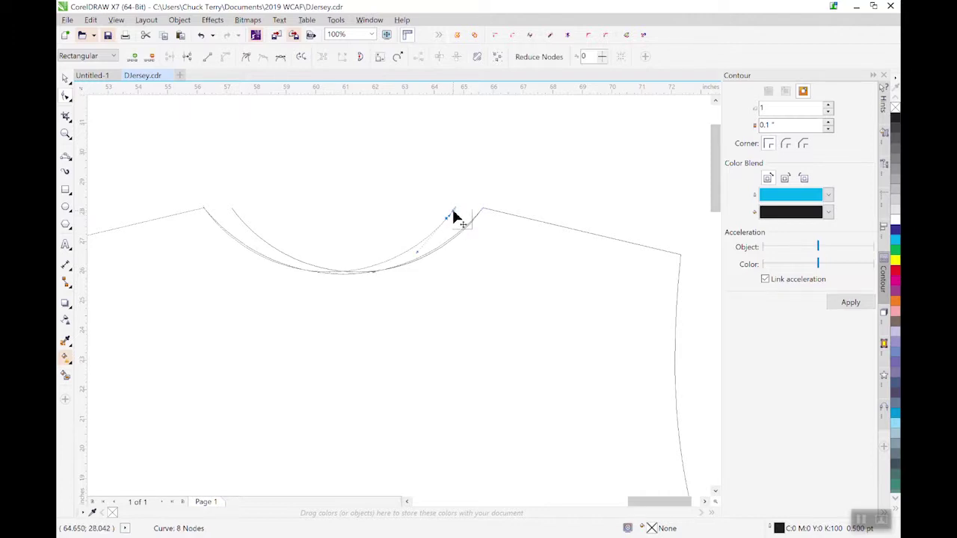
key(Delete)
click(446, 222)
key(Delete)
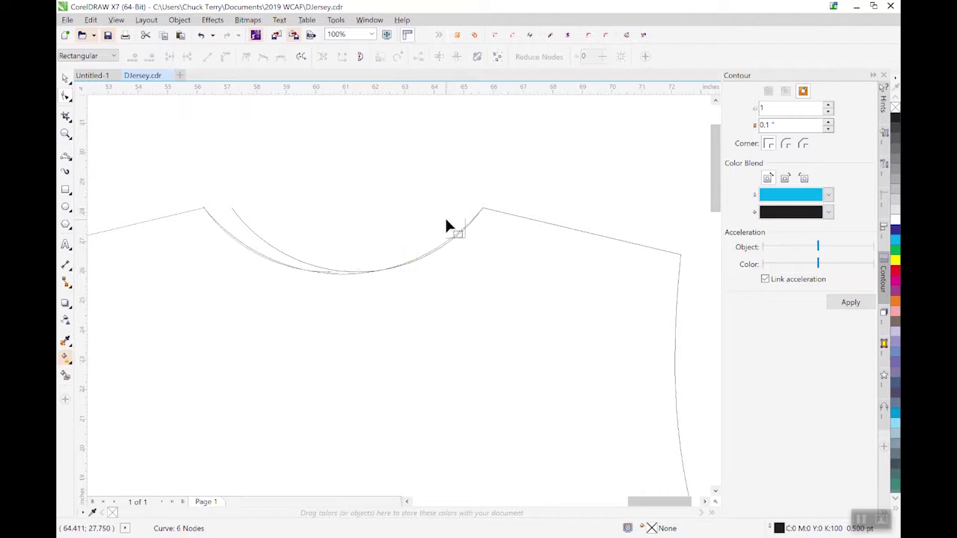
click(329, 273)
key(Delete)
key(ctrl+z)
Delete the old neckline nodes from the mirrored right half so its outline stops at the right shoulder-neck point.
click(231, 209)
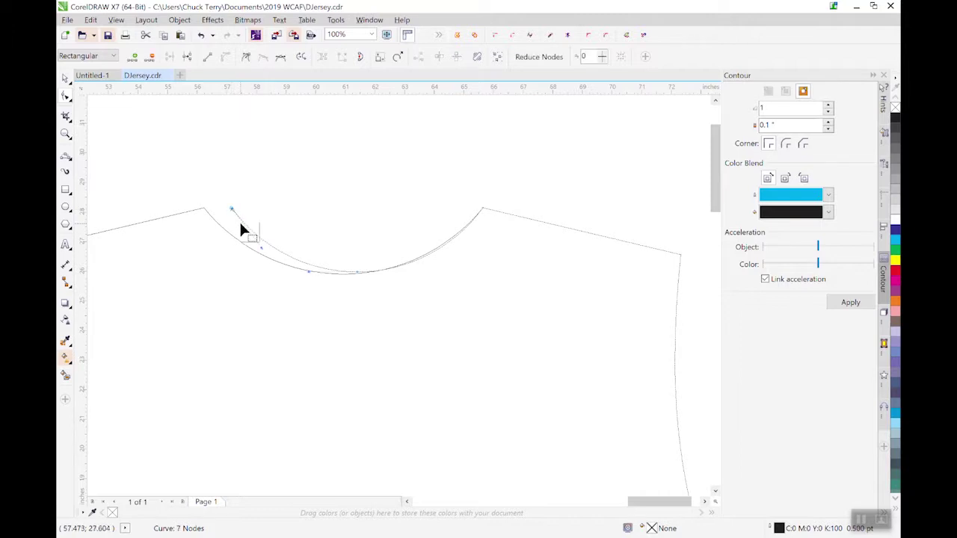
key(Delete)
key(ctrl+z)
key(Delete)
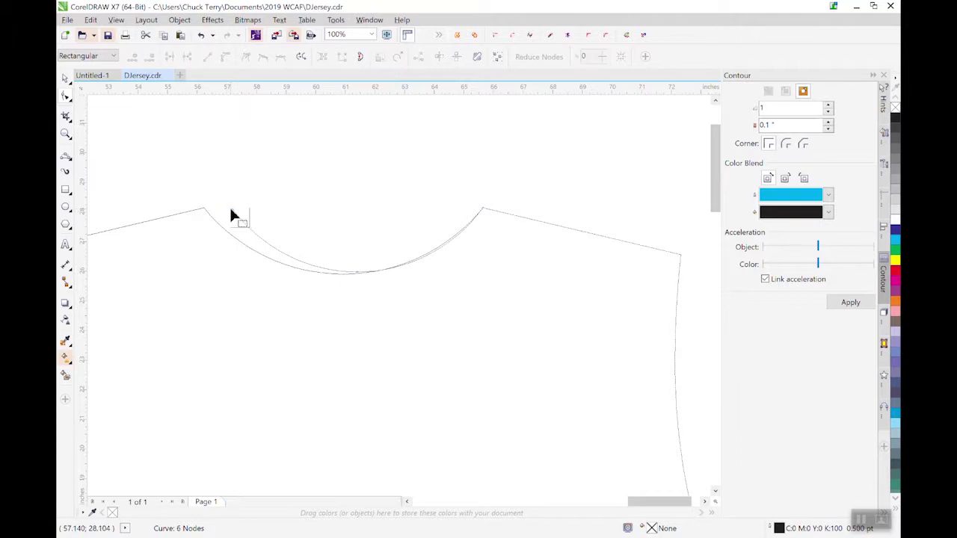
click(233, 211)
key(Delete)
double_click(357, 273)
scroll(418, 224, down, 3)
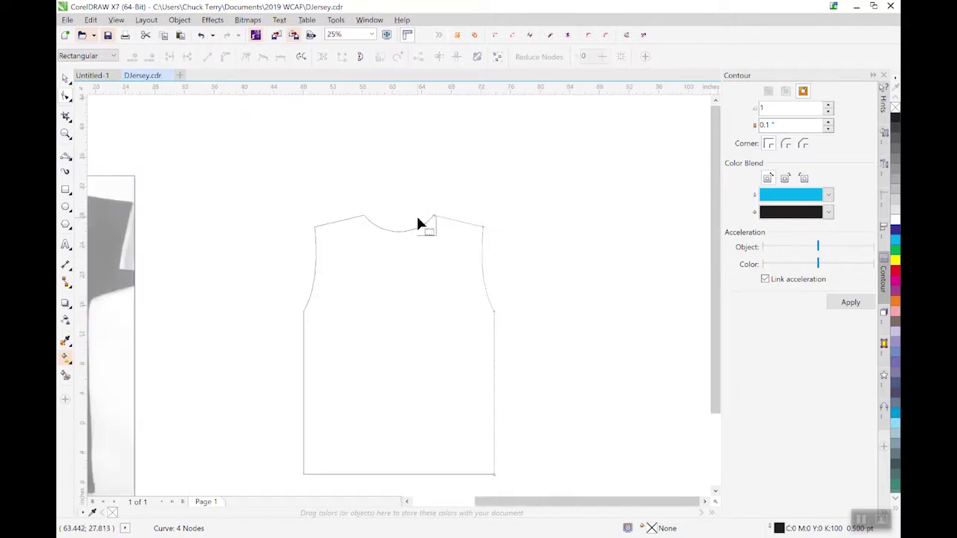
Combine the left half, the mirrored right half and the new neckline curve into one curve object.
click(66, 79)
click(238, 190)
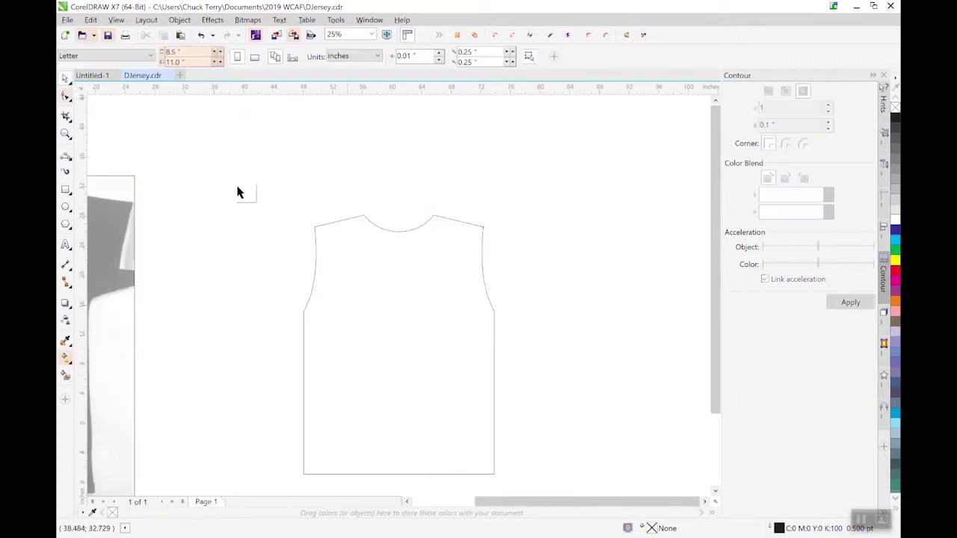
click(327, 224)
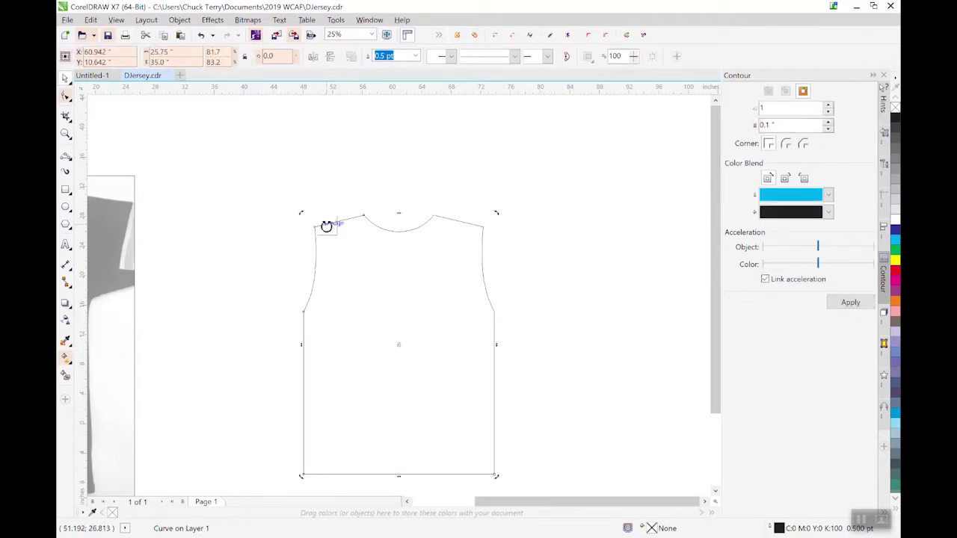
key(F10)
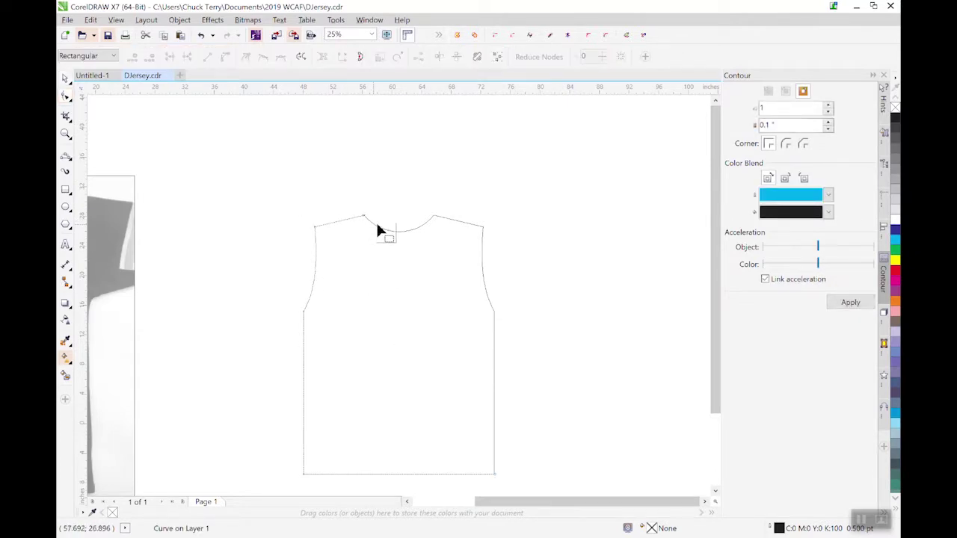
click(451, 221)
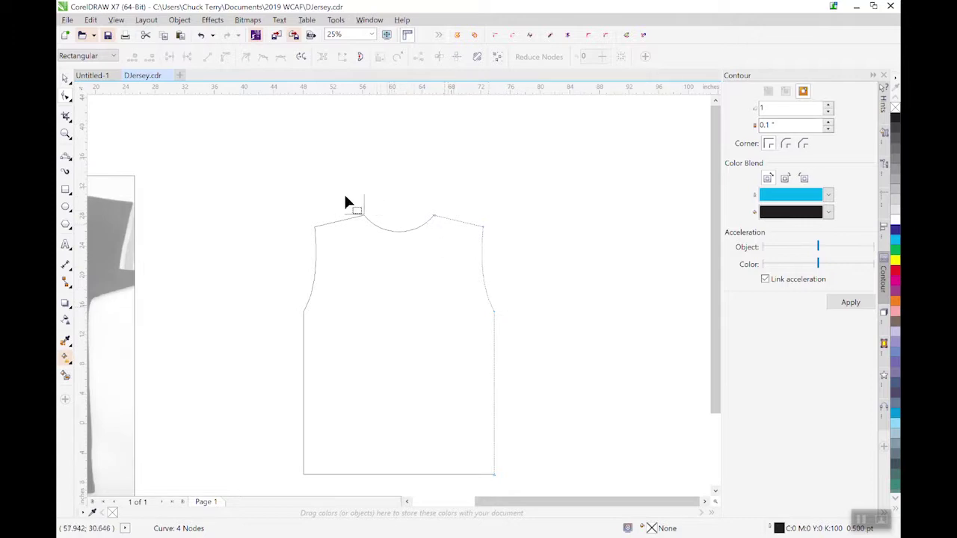
click(65, 80)
click(267, 188)
drag(266, 189, 521, 486)
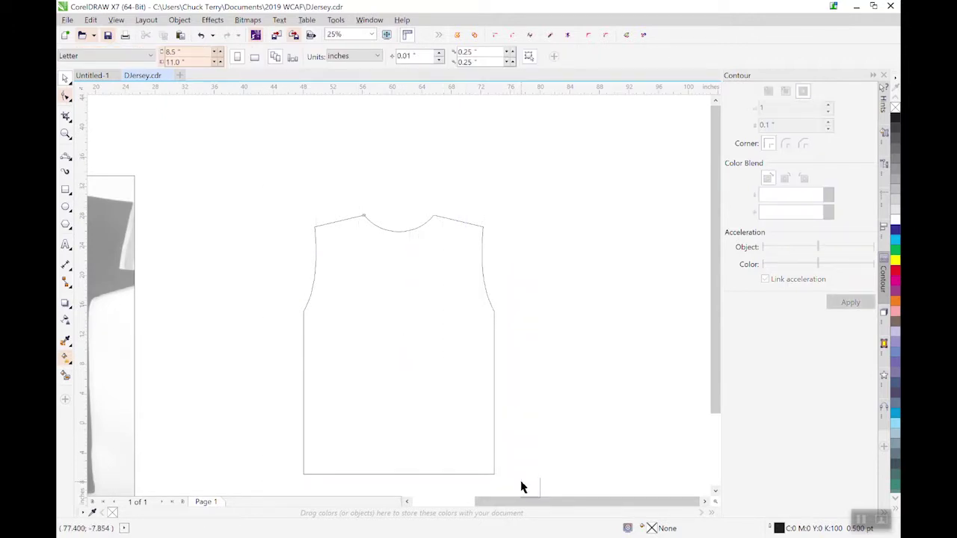
click(180, 21)
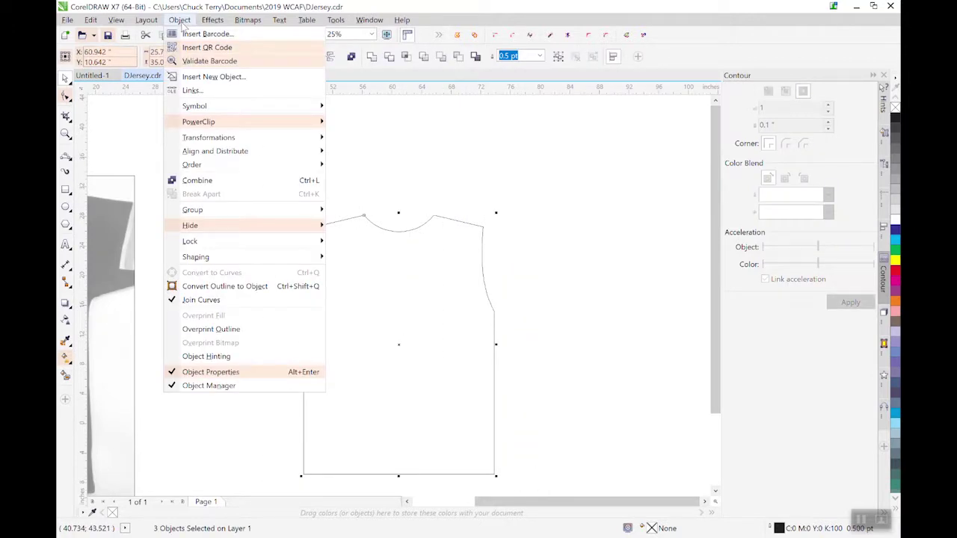
click(196, 184)
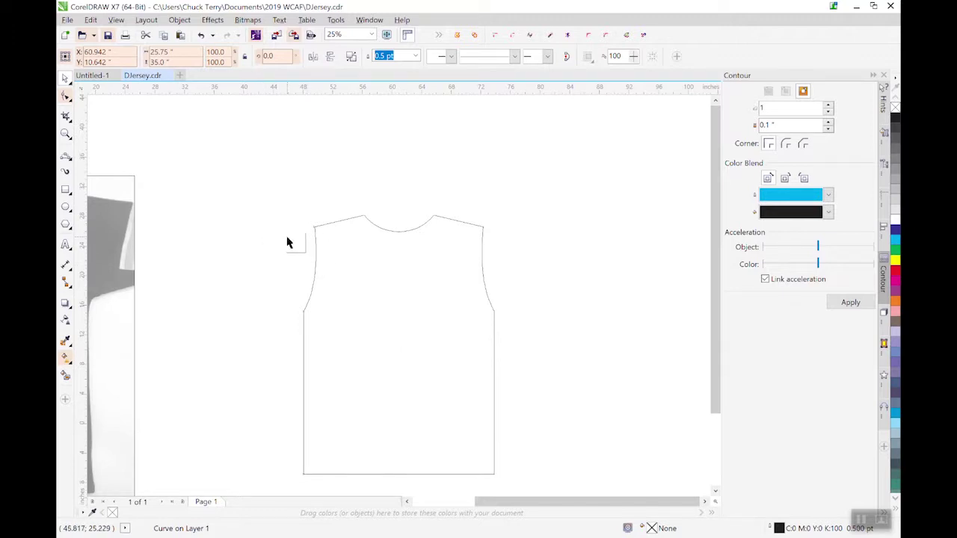
Join the neckline's two end nodes to the shoulder end nodes on the left and right sides of the jersey.
click(288, 240)
click(329, 222)
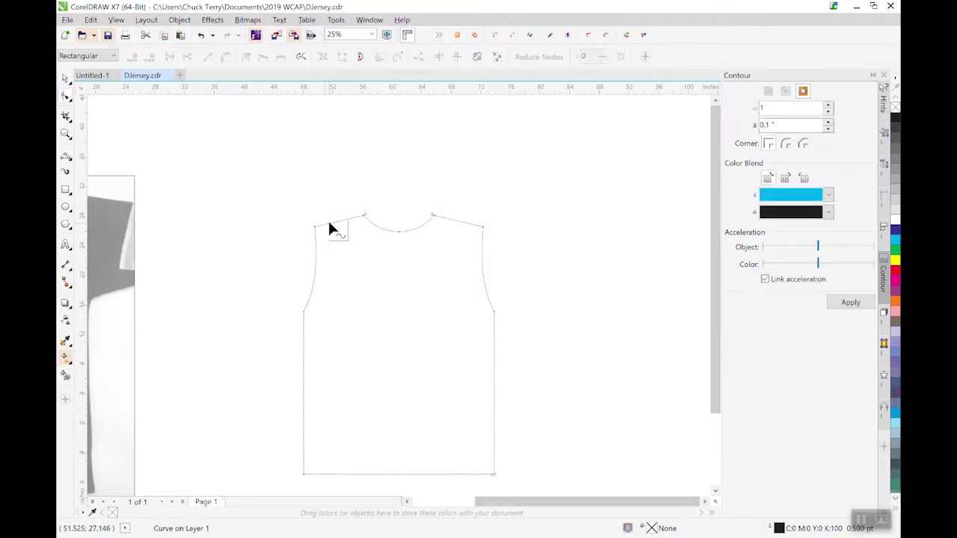
scroll(365, 215, up, 4)
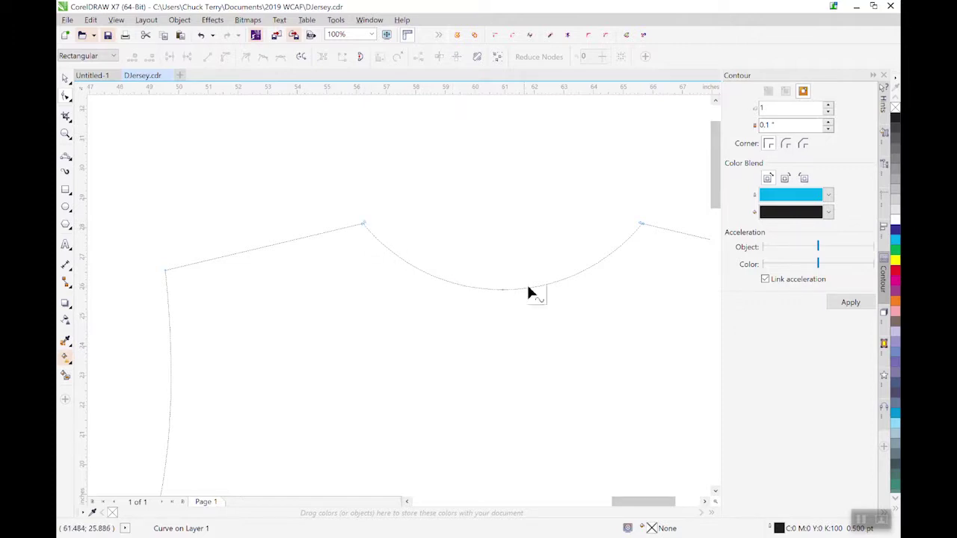
click(365, 225)
mouse_move(365, 225)
mouse_down()
mouse_move(379, 207)
mouse_move(369, 228)
mouse_up()
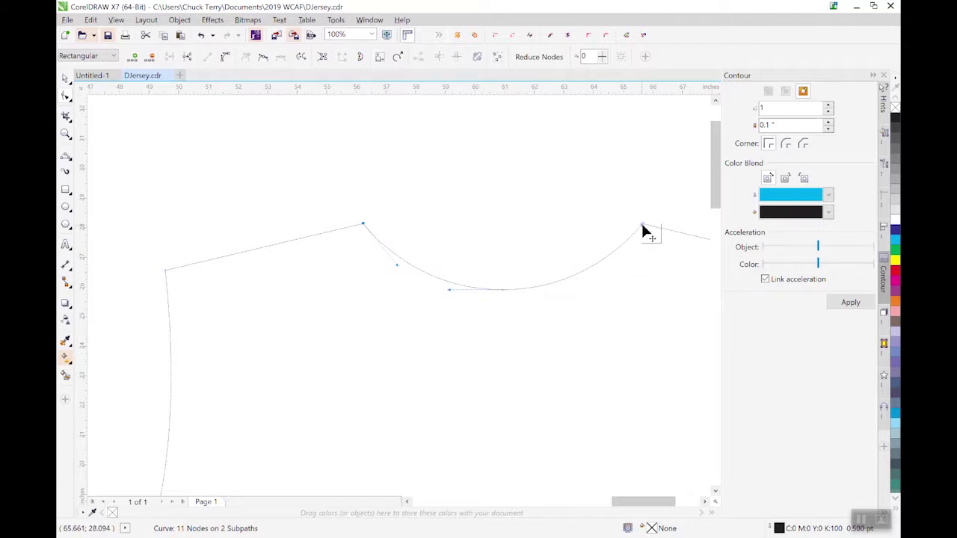
mouse_move(641, 221)
mouse_down()
mouse_move(625, 207)
mouse_move(639, 219)
mouse_up()
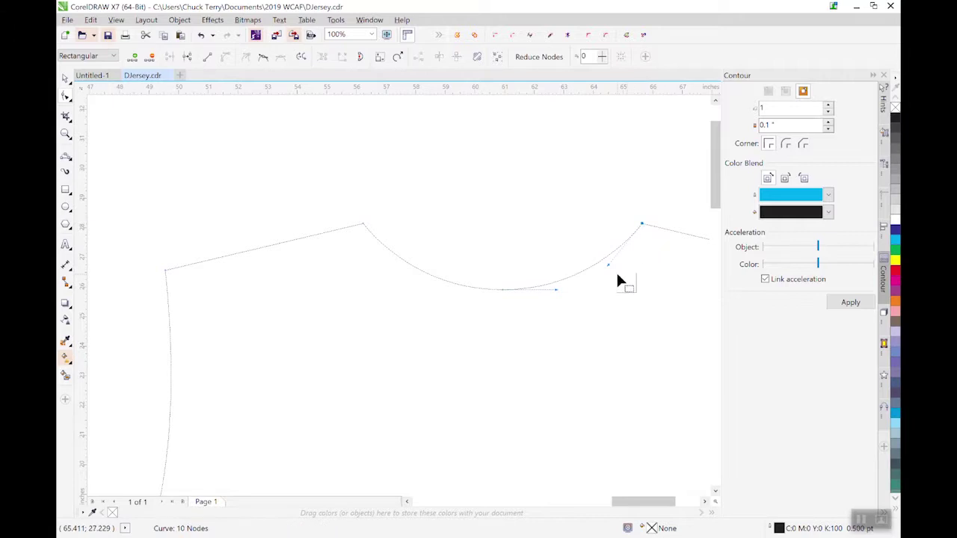
Join the open end nodes at the jersey's lower right corner to close the outline.
scroll(423, 213, down, 2)
scroll(420, 213, down, 1)
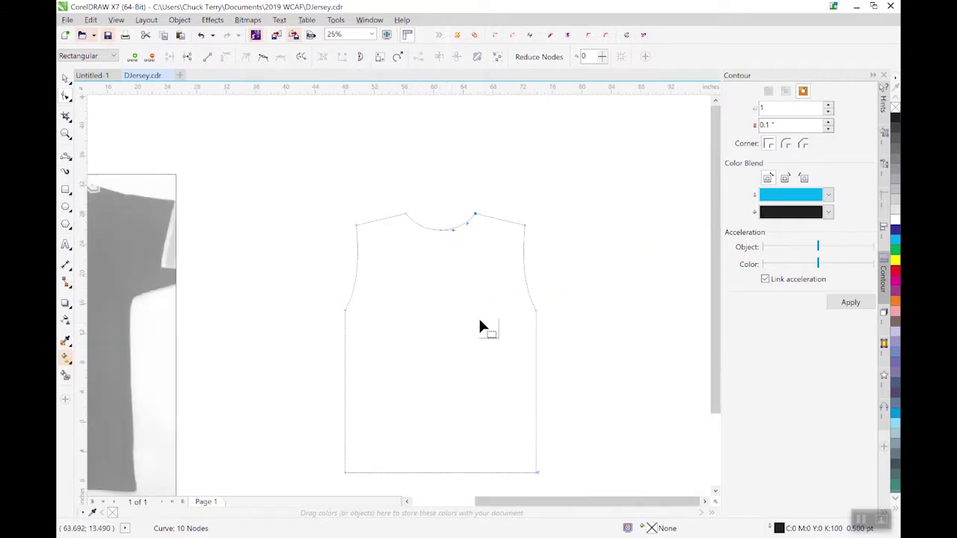
scroll(535, 477, up, 3)
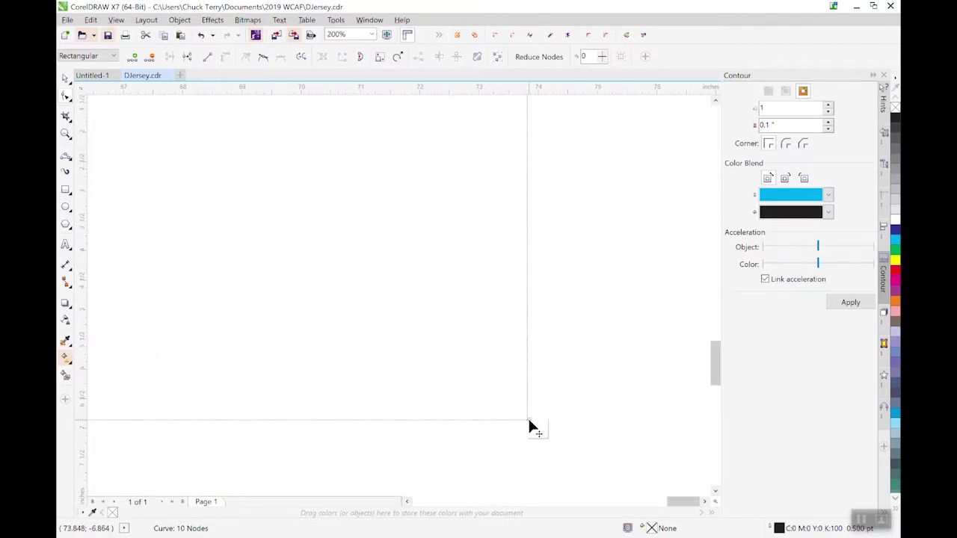
mouse_move(529, 423)
mouse_down()
mouse_move(567, 408)
mouse_move(528, 422)
mouse_up()
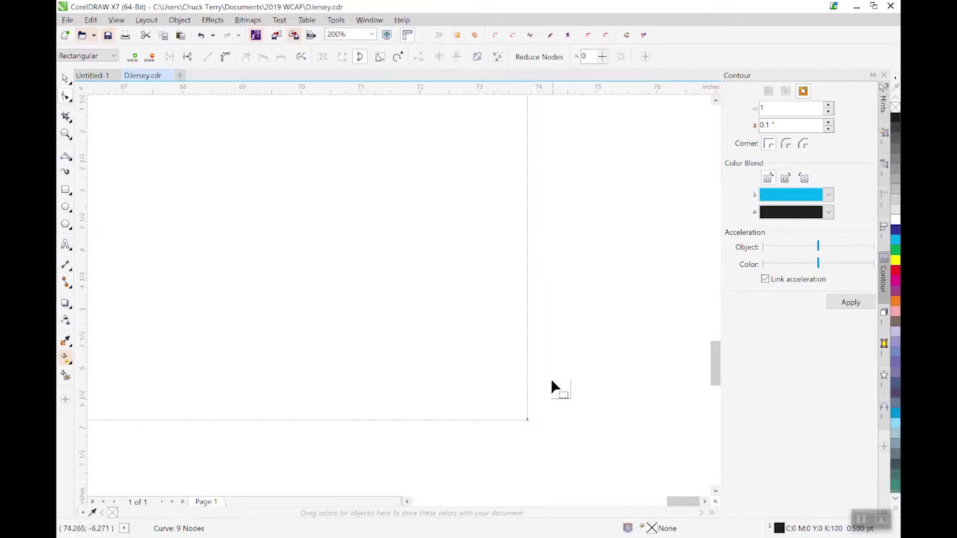
scroll(556, 387, down, 3)
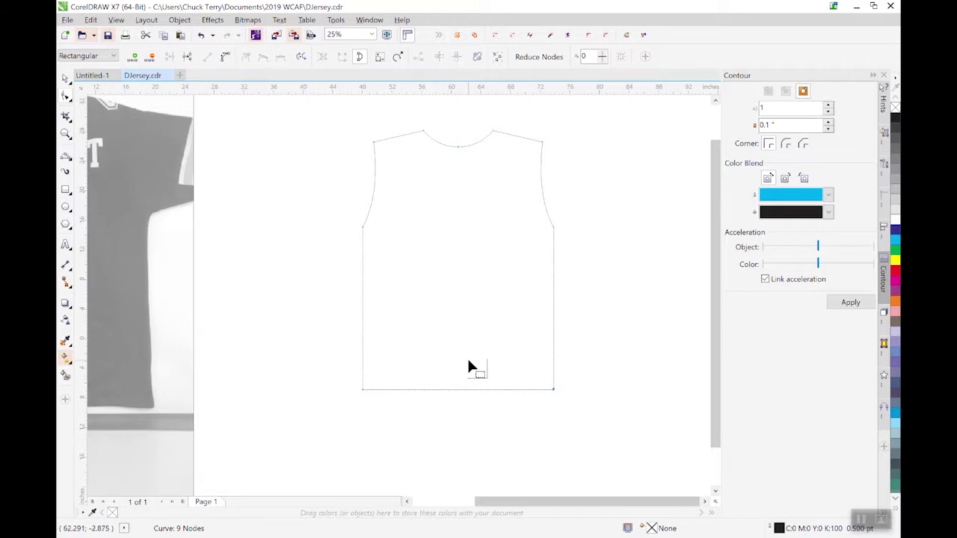
Apply a uniform black fill (C0 M0 Y0 K100) to the jersey outline.
double_click(651, 528)
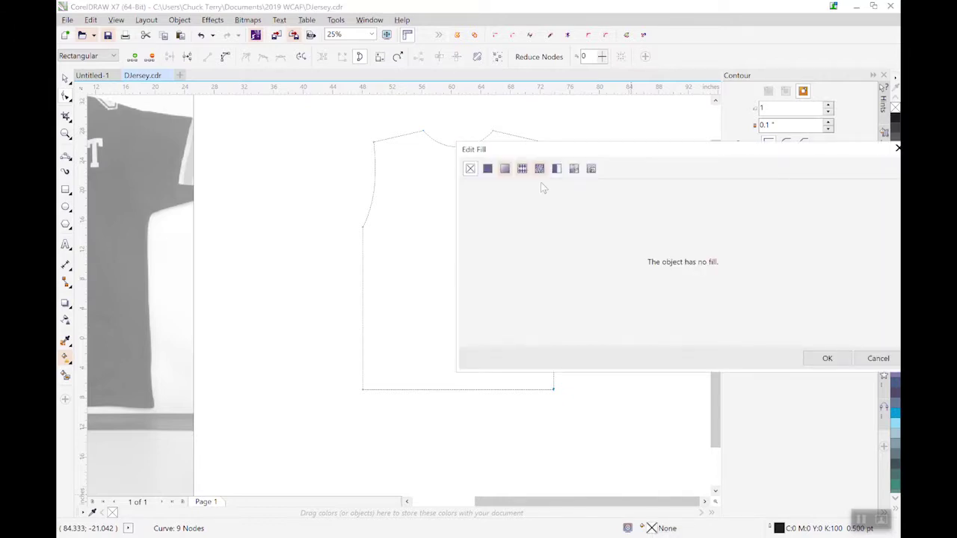
click(487, 168)
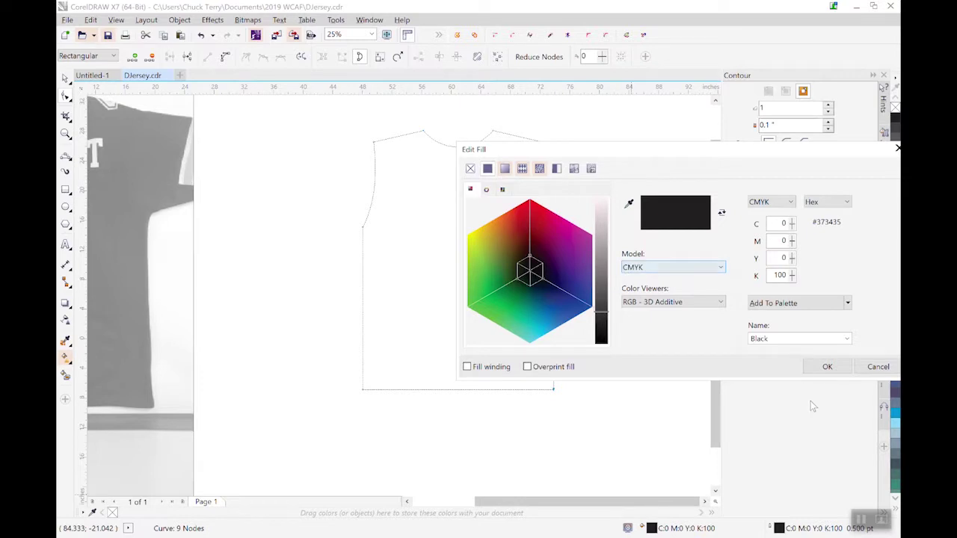
click(825, 367)
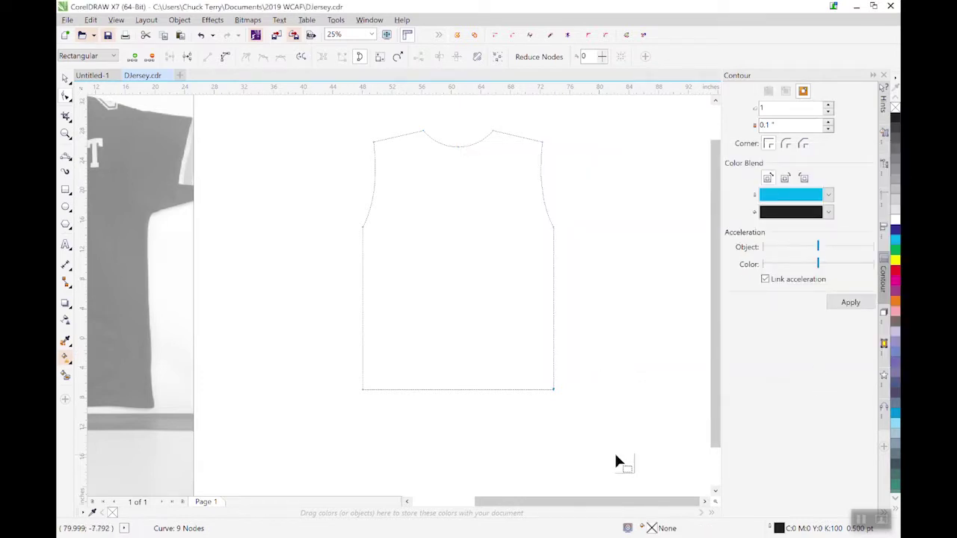
double_click(651, 528)
click(487, 169)
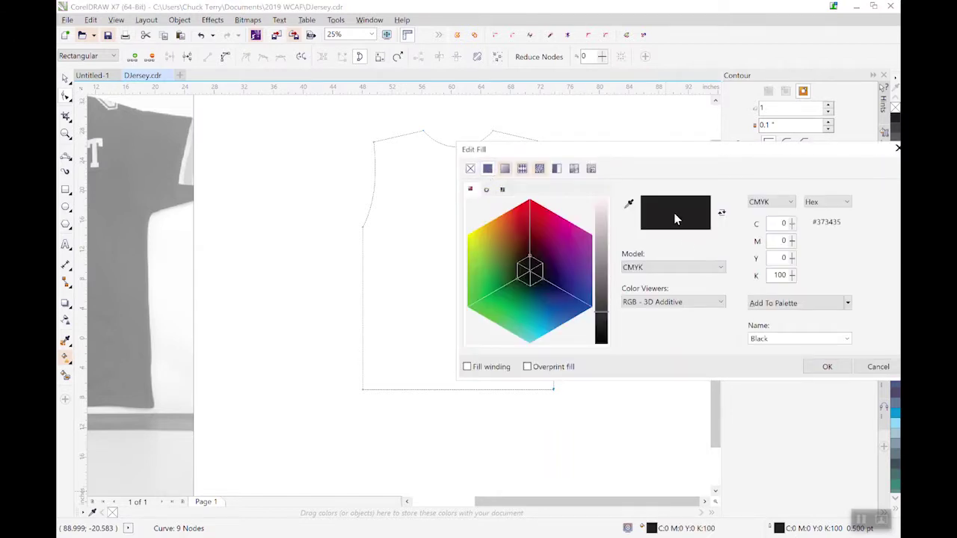
click(827, 366)
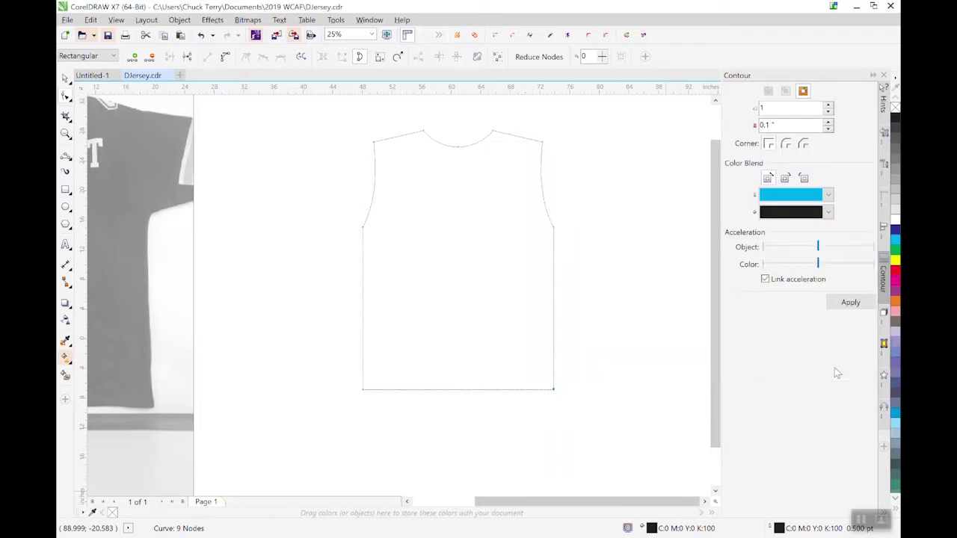
Check the jersey's outline pen and fill settings without changing them.
double_click(779, 529)
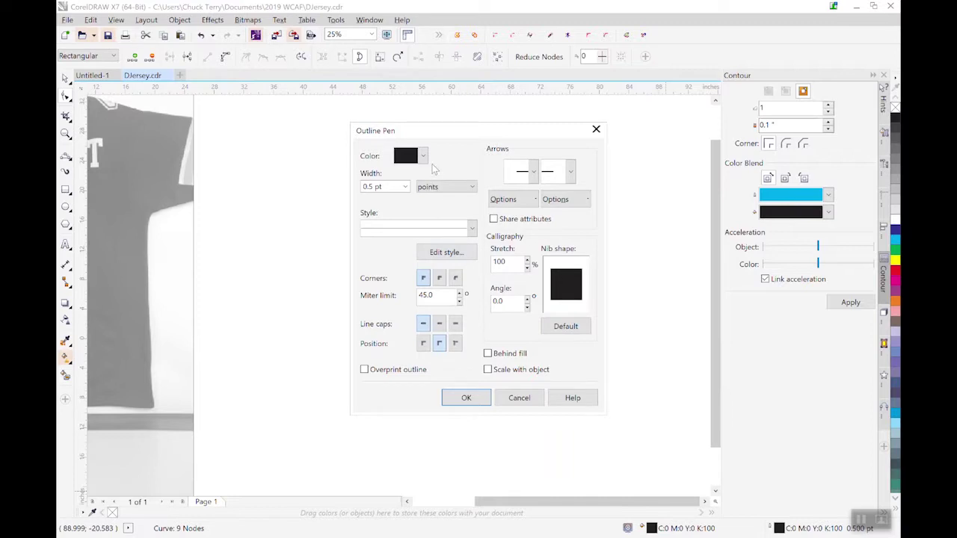
click(521, 398)
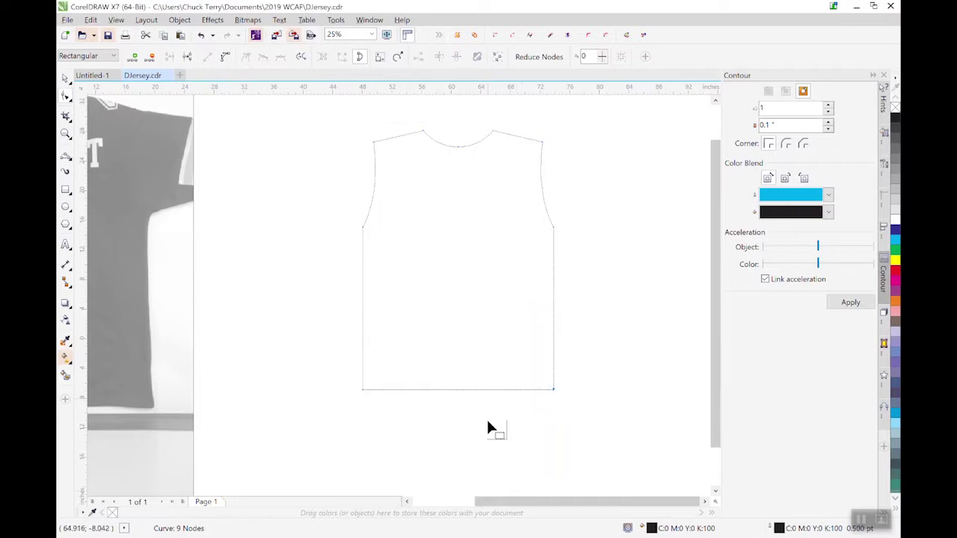
click(65, 78)
click(270, 149)
click(509, 389)
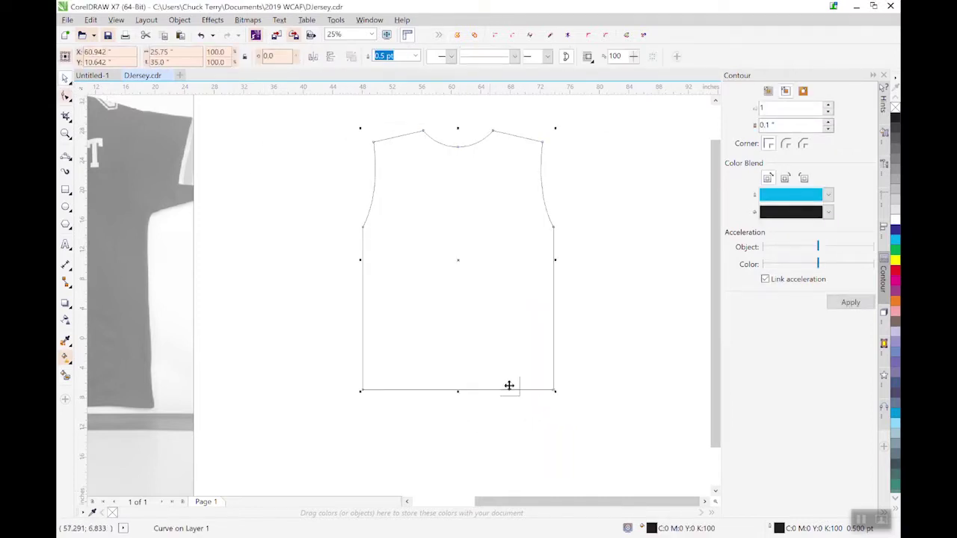
double_click(651, 528)
click(873, 368)
Preview the filled jersey shape in Enhanced view and return to Wireframe view.
click(117, 20)
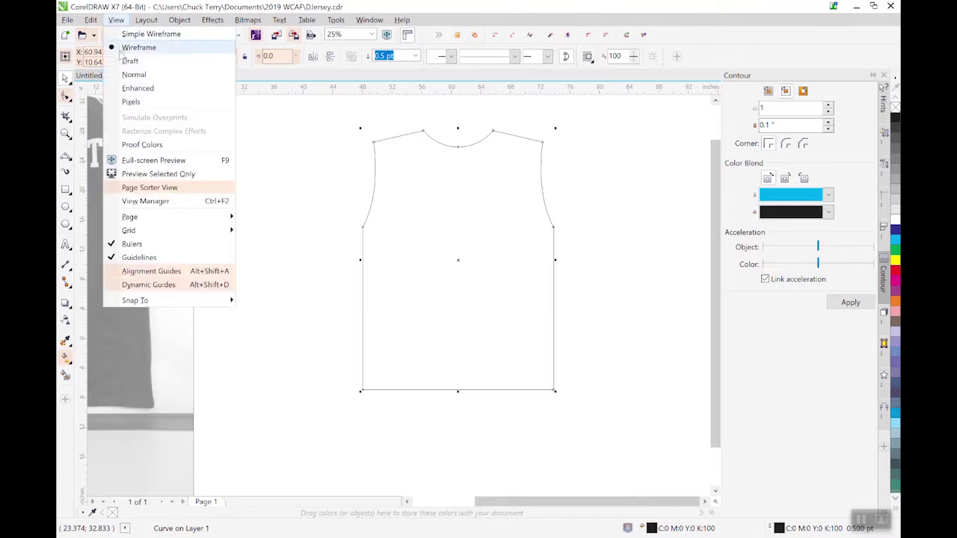
click(119, 88)
click(252, 195)
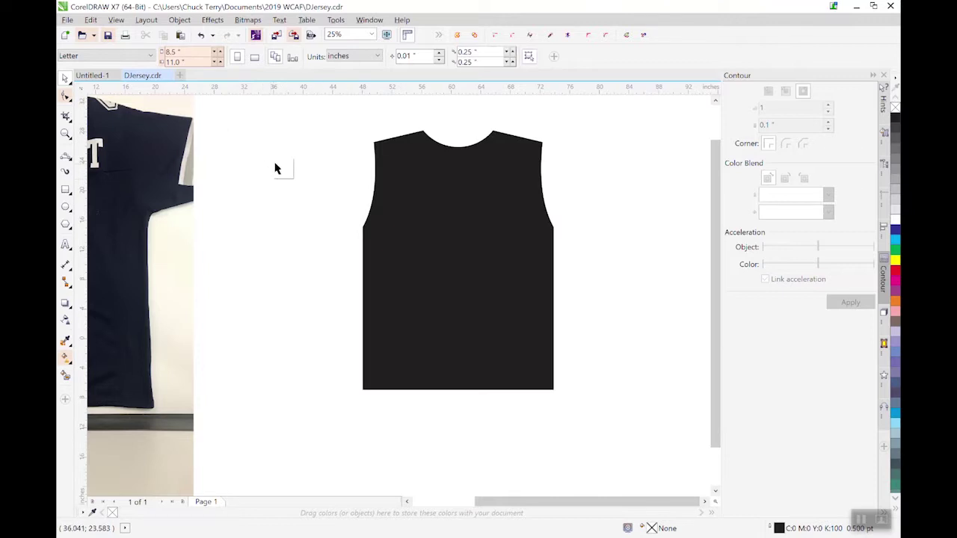
click(116, 23)
click(115, 48)
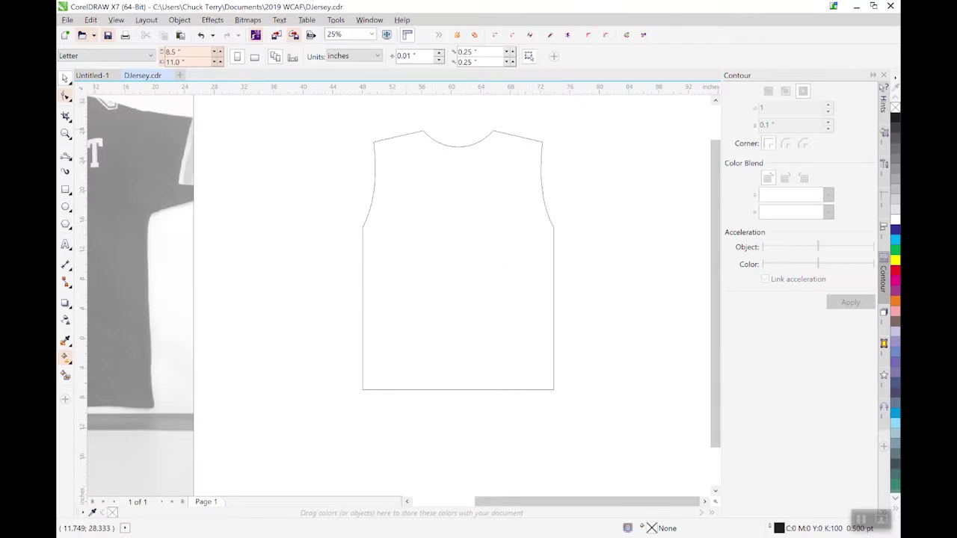
Save the jersey drawing and export it as the HPGL plotter file DJersey.plt in the 2019 WCAF folder, reviewing the advanced export options.
click(67, 21)
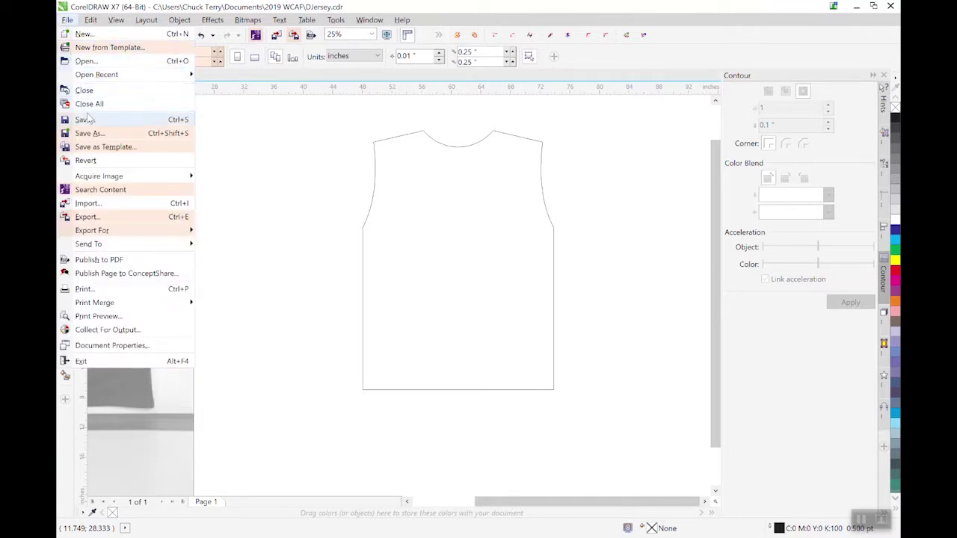
click(86, 120)
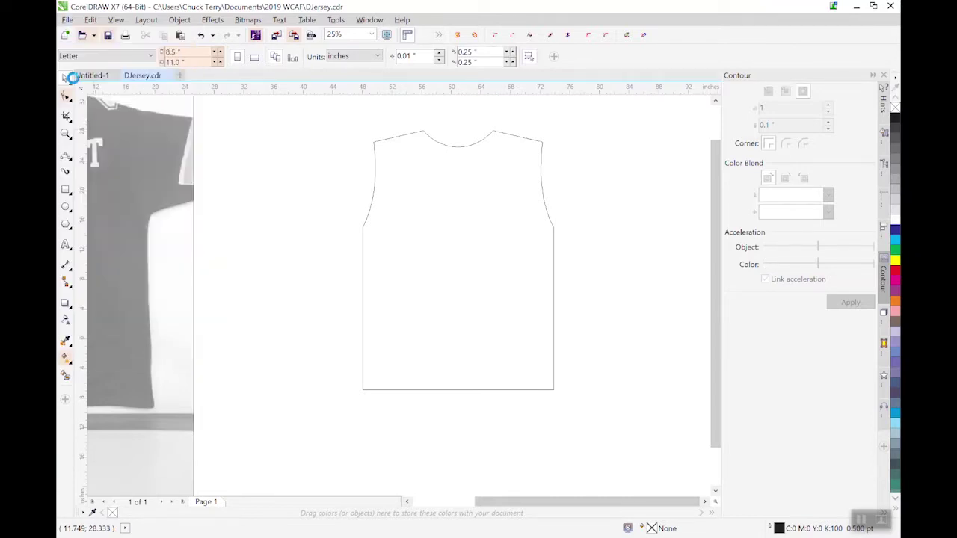
click(67, 20)
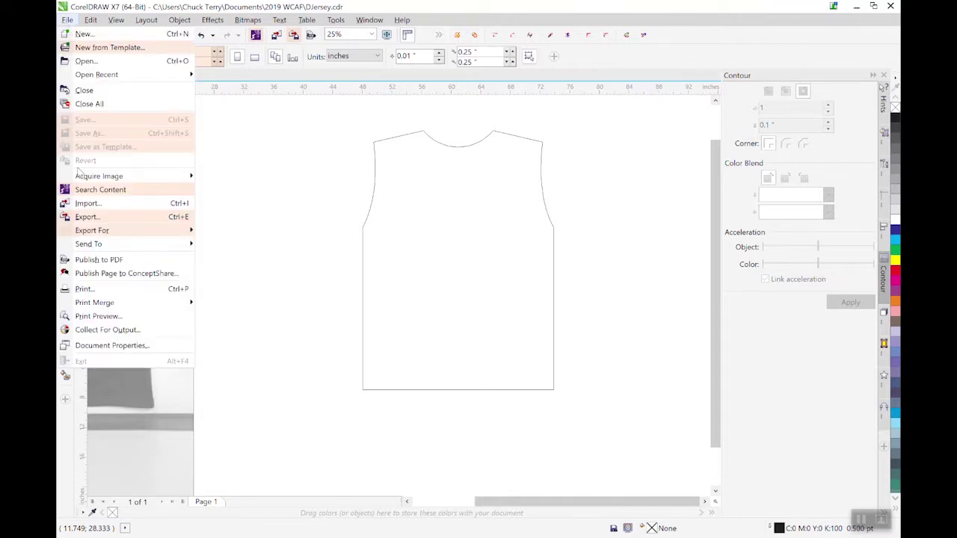
click(86, 217)
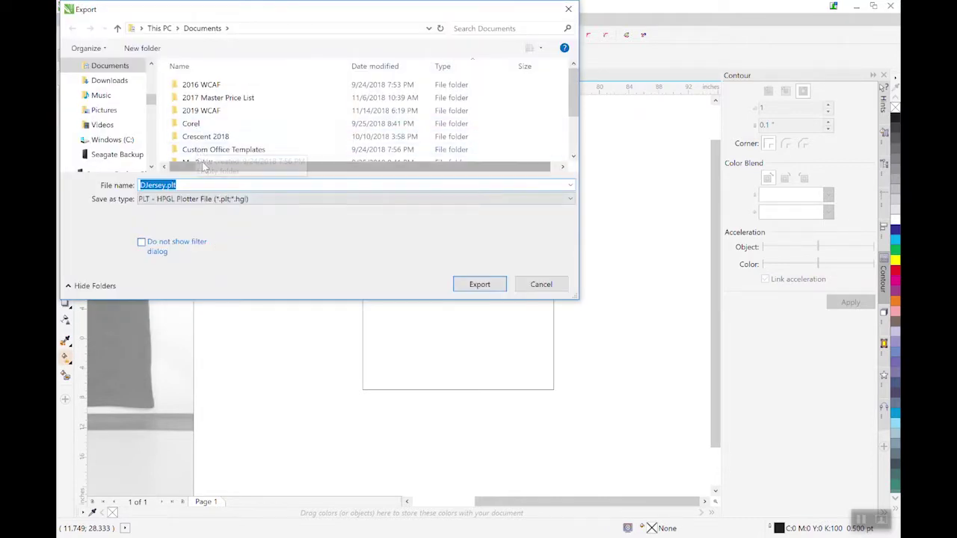
double_click(218, 112)
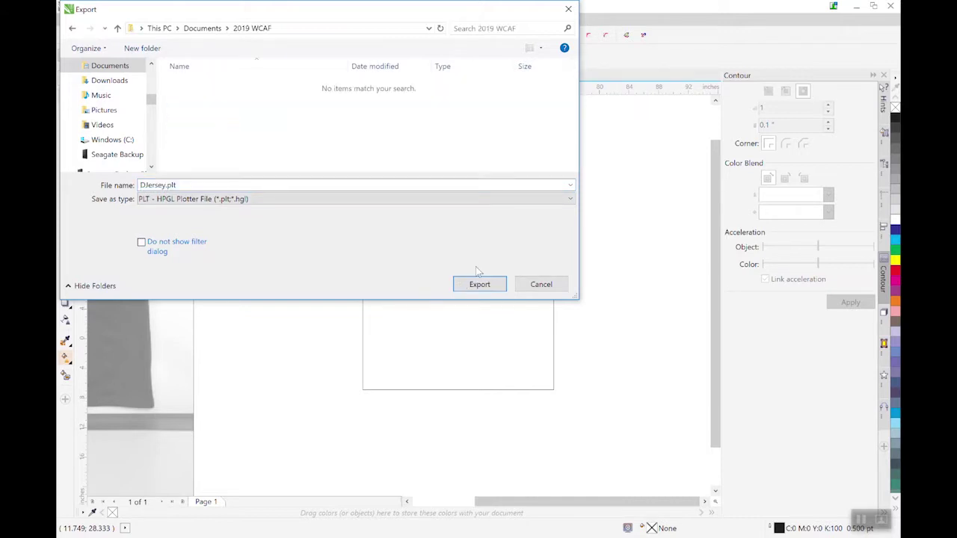
click(479, 287)
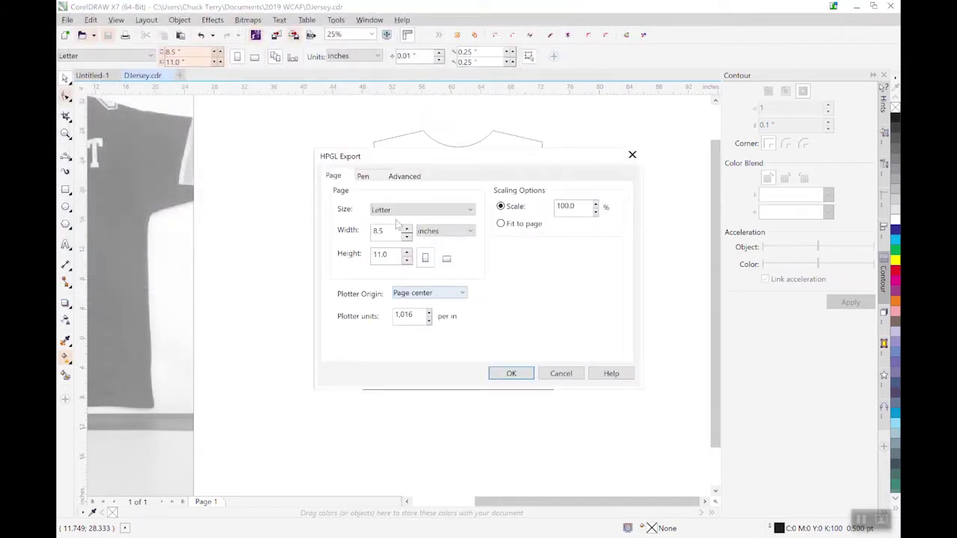
click(415, 177)
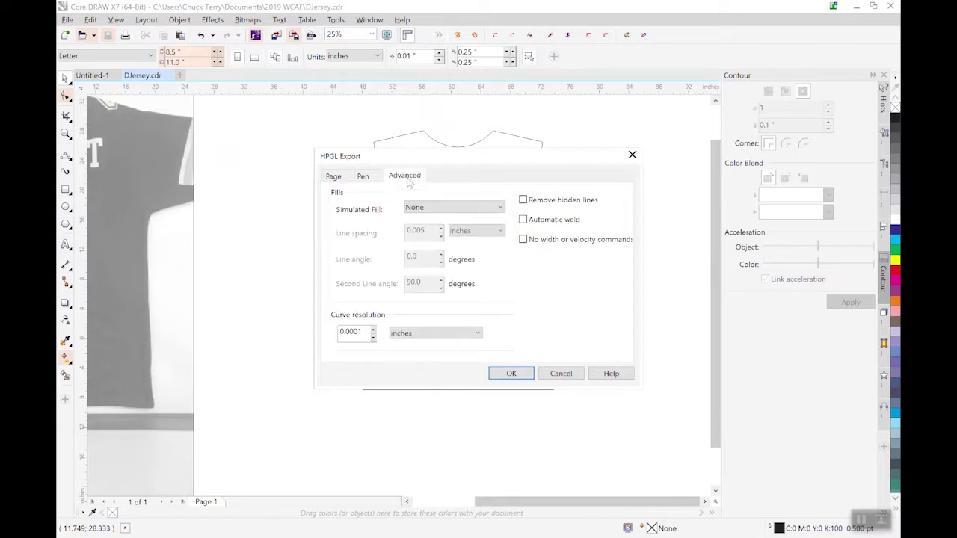
click(509, 377)
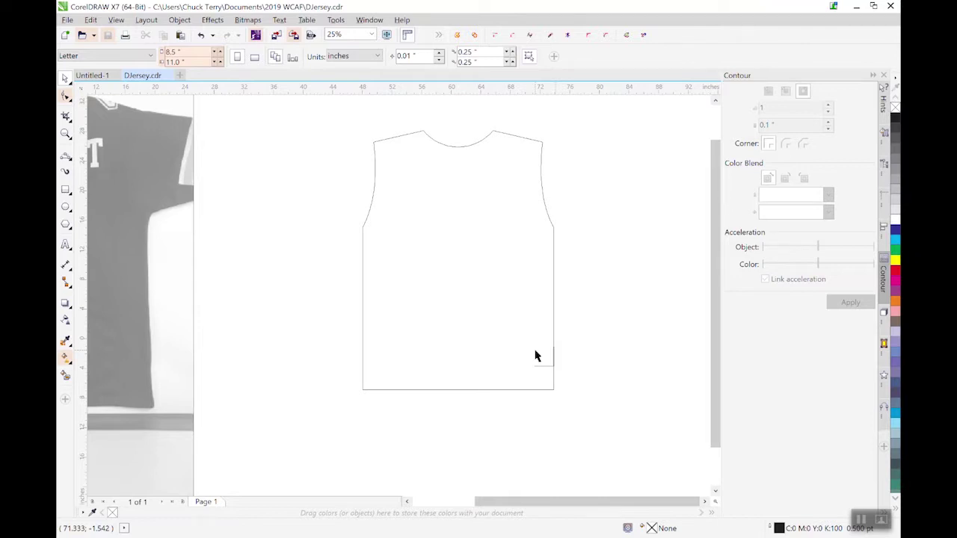
click(861, 518)
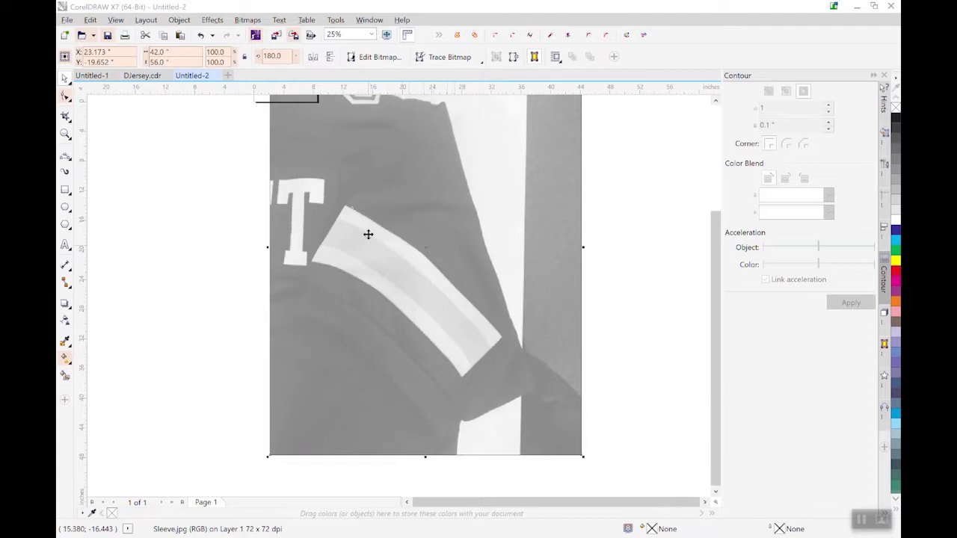
Preview the sleeve photo in Enhanced view and return to Wireframe view.
click(115, 20)
click(127, 89)
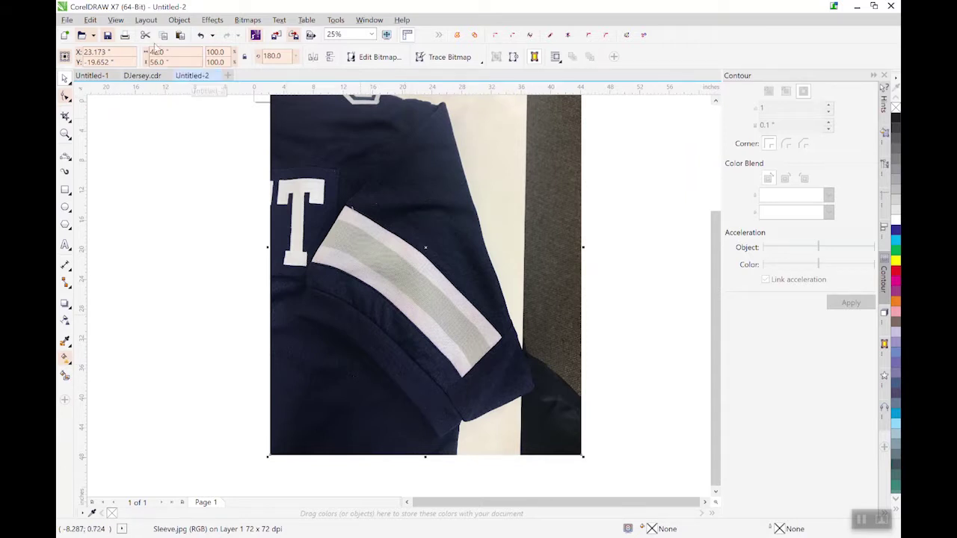
click(116, 20)
click(138, 45)
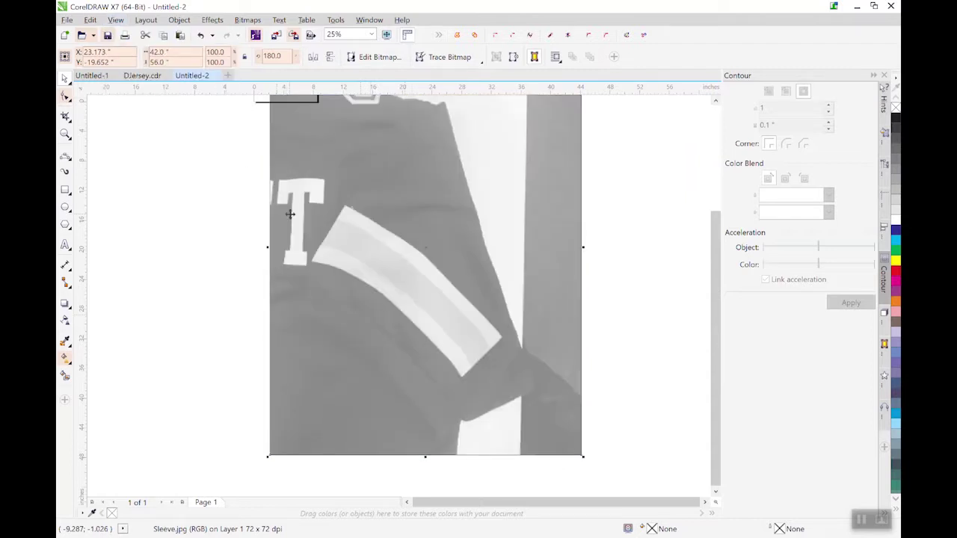
Trace the sleeve's outer edge with a 2-point line about 39.5 inches long and continue with a second line along the cuff.
click(66, 160)
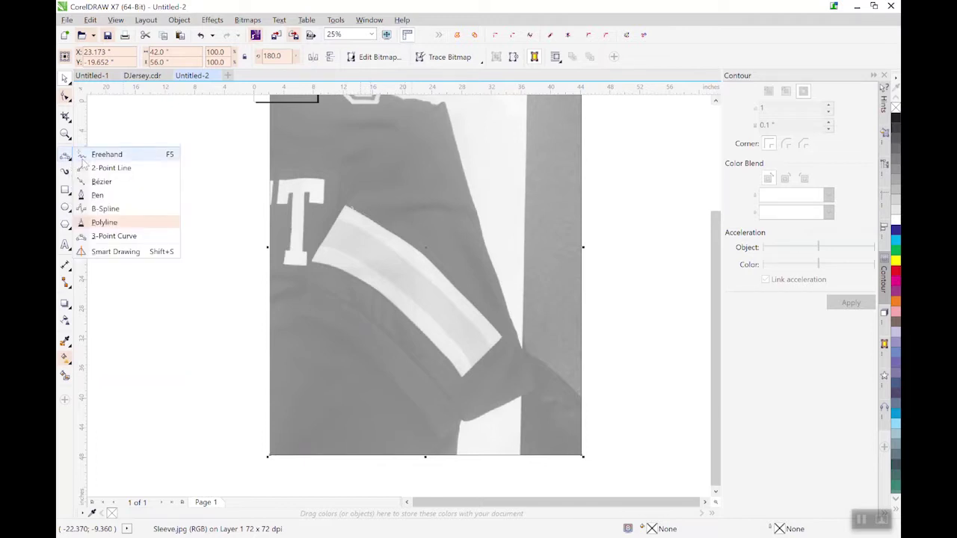
click(113, 169)
click(187, 171)
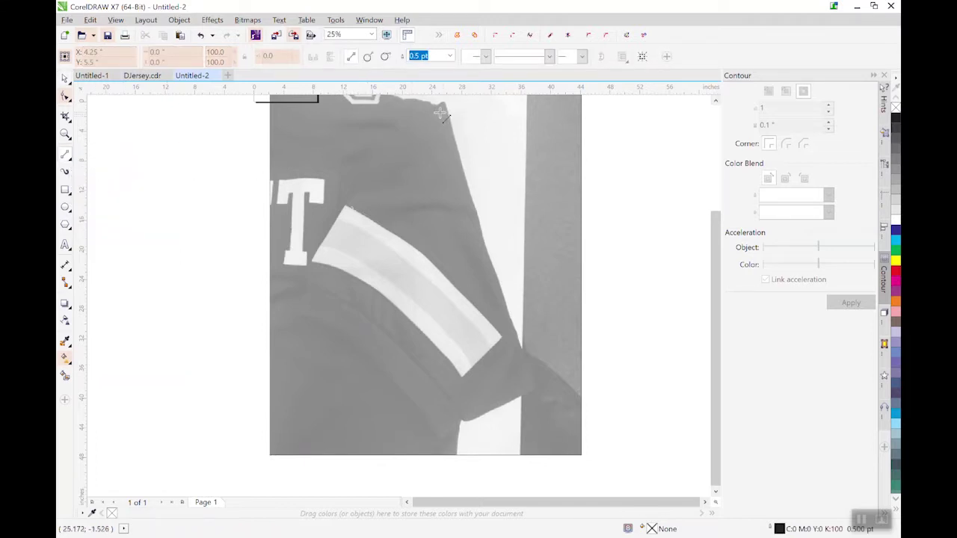
drag(446, 109, 531, 386)
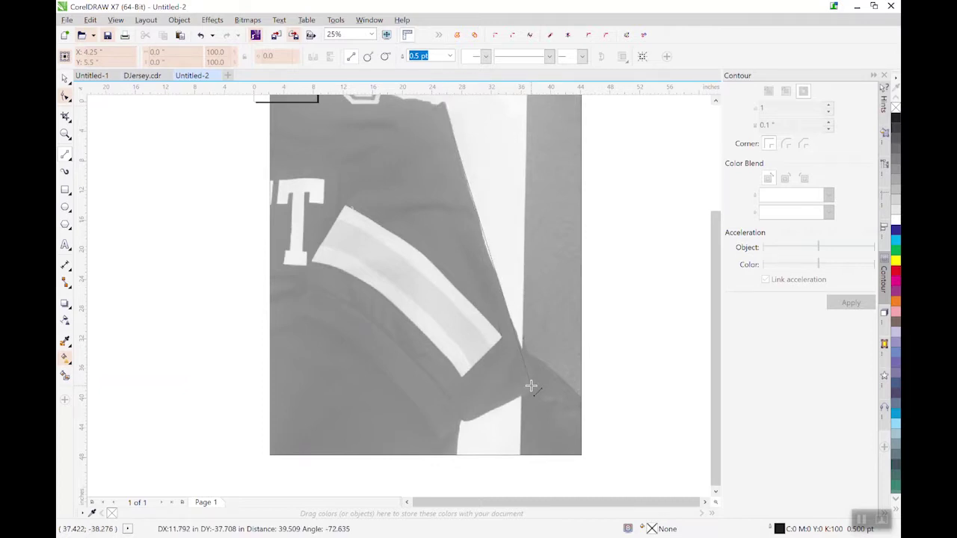
drag(530, 386, 530, 387)
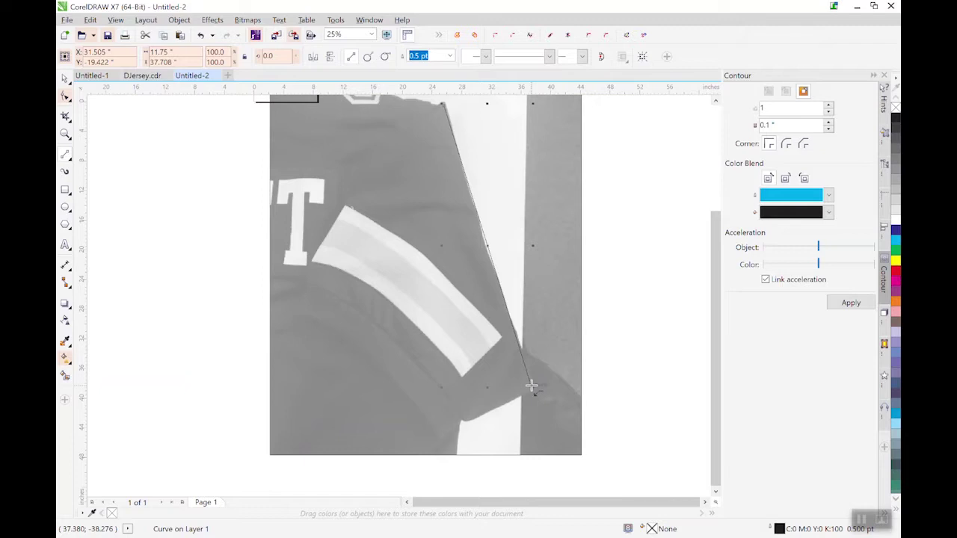
drag(531, 385, 449, 428)
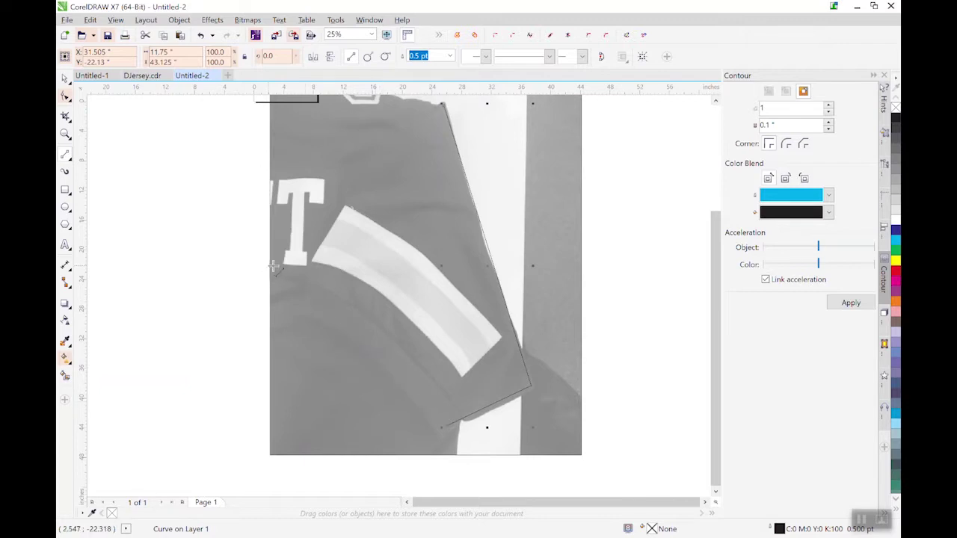
Trace the sleeve's underarm edge and shoulder seam with 3-point curves spanning about 25.4 and 32 inches, closing the outline.
click(65, 157)
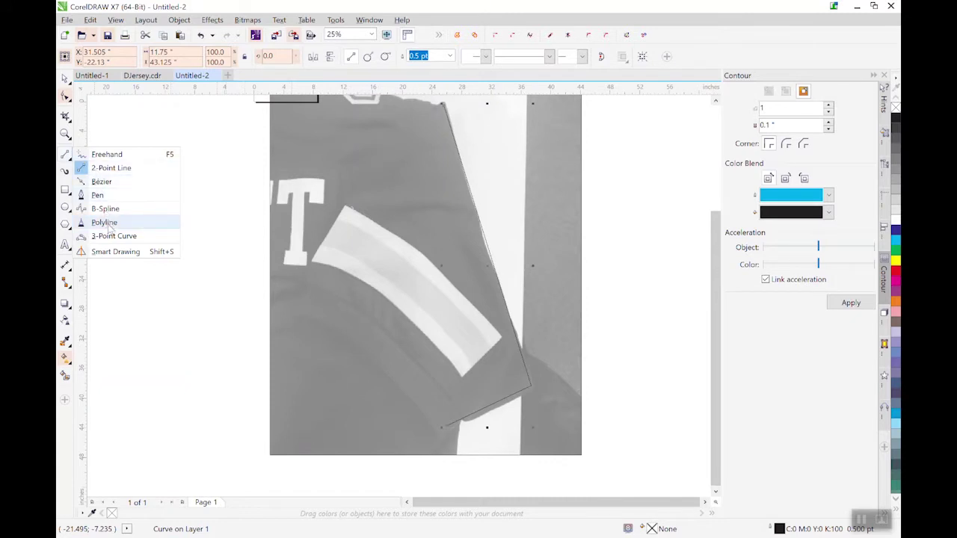
click(111, 236)
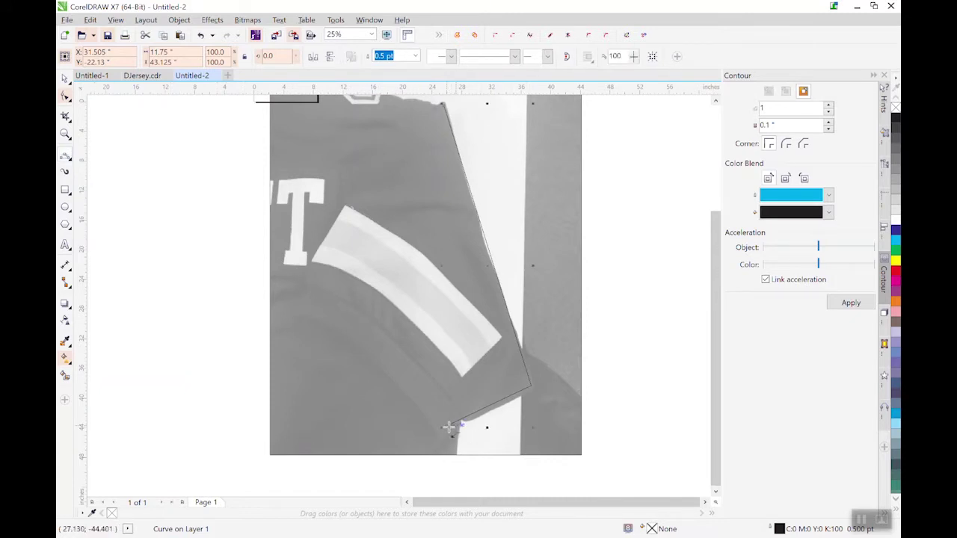
drag(449, 427, 307, 300)
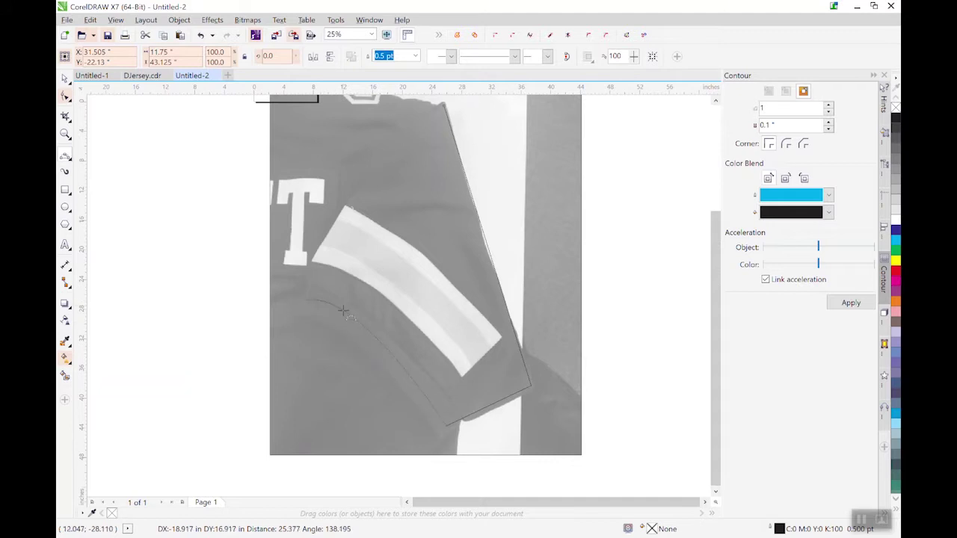
click(389, 353)
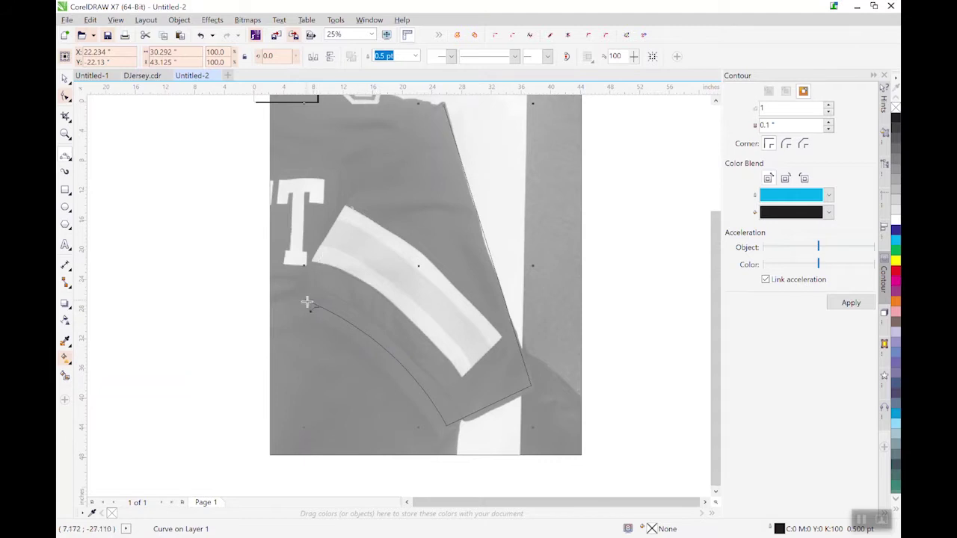
drag(307, 301, 445, 106)
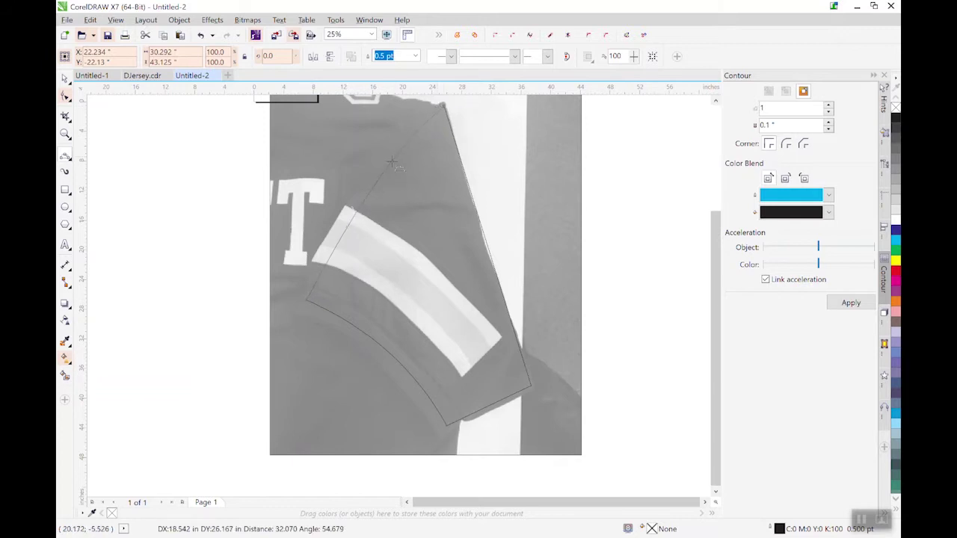
click(342, 216)
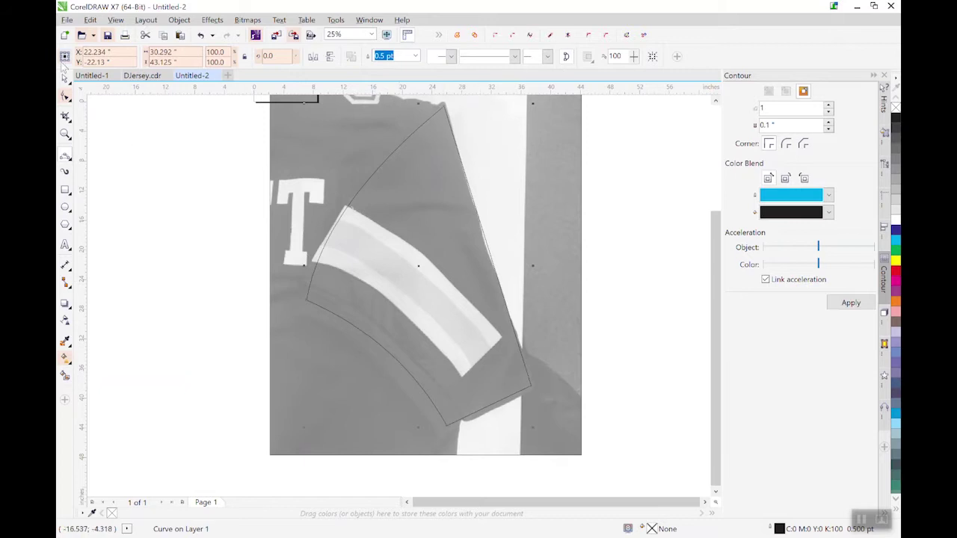
Move the sleeve photo about 39 inches to the right, clear of the traced sleeve outline.
click(66, 78)
click(271, 240)
drag(287, 223, 579, 236)
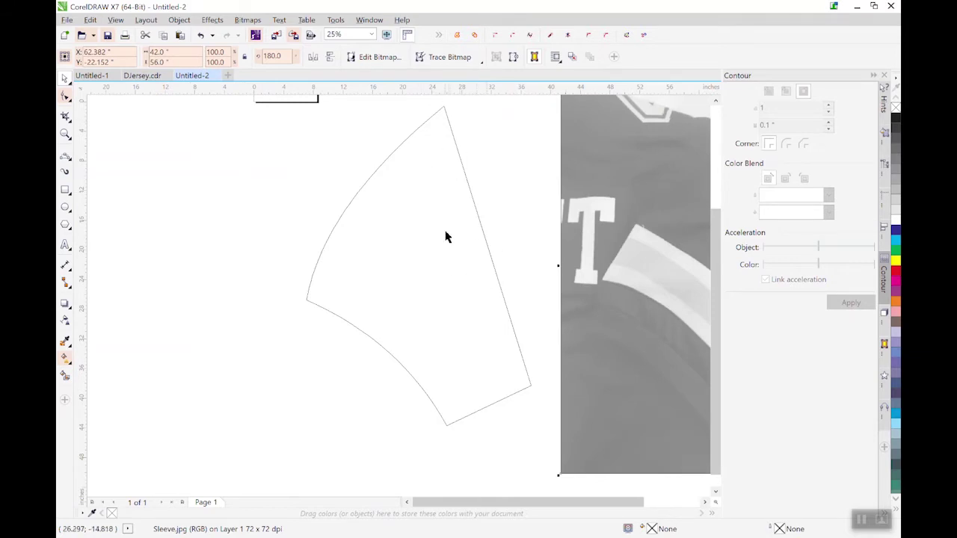
Scale the sleeve outline proportionally to a height of 12 inches and deselect it.
click(417, 304)
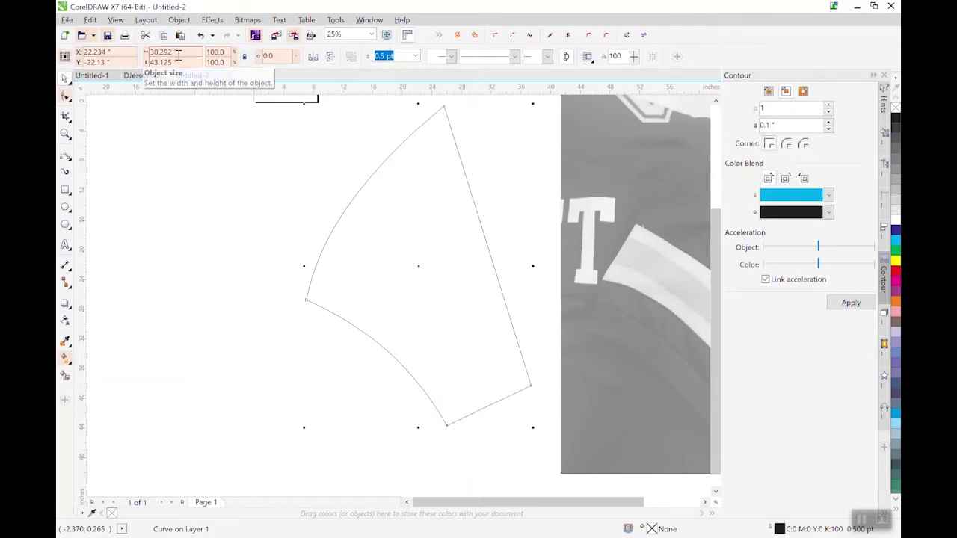
click(147, 52)
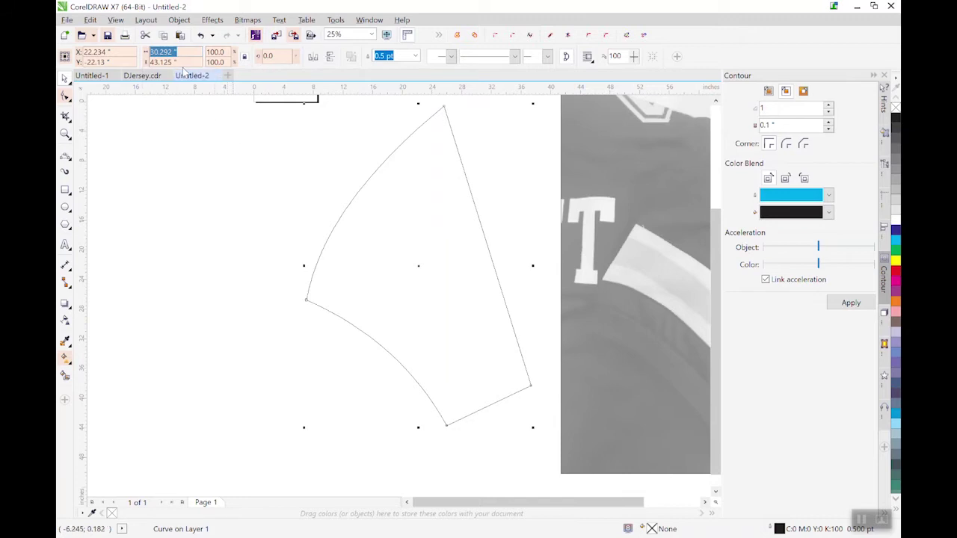
key(Tab)
text(1)
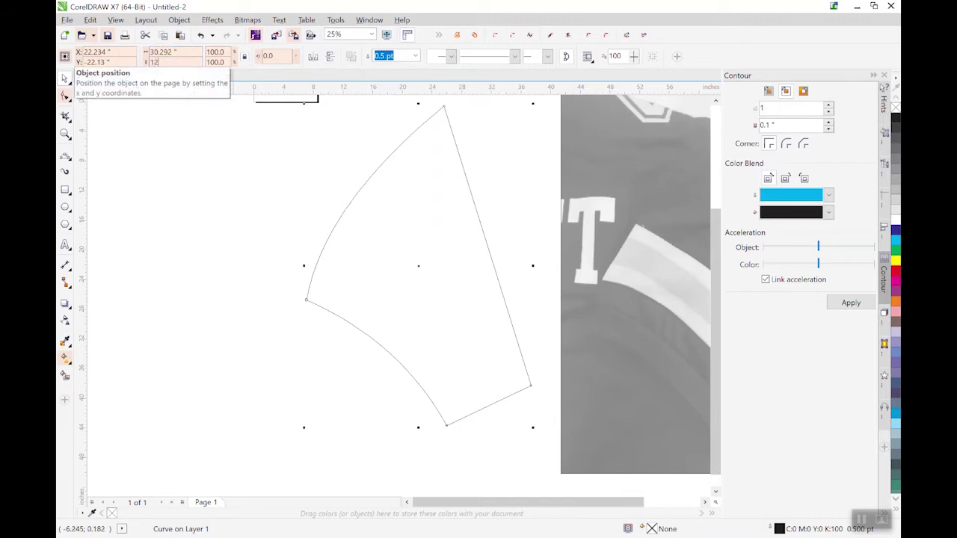
key(Return)
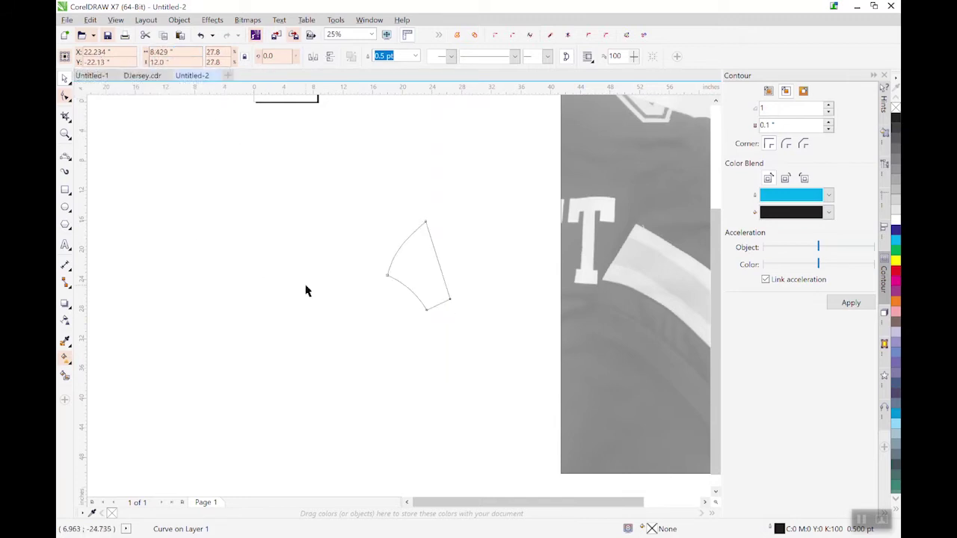
click(306, 291)
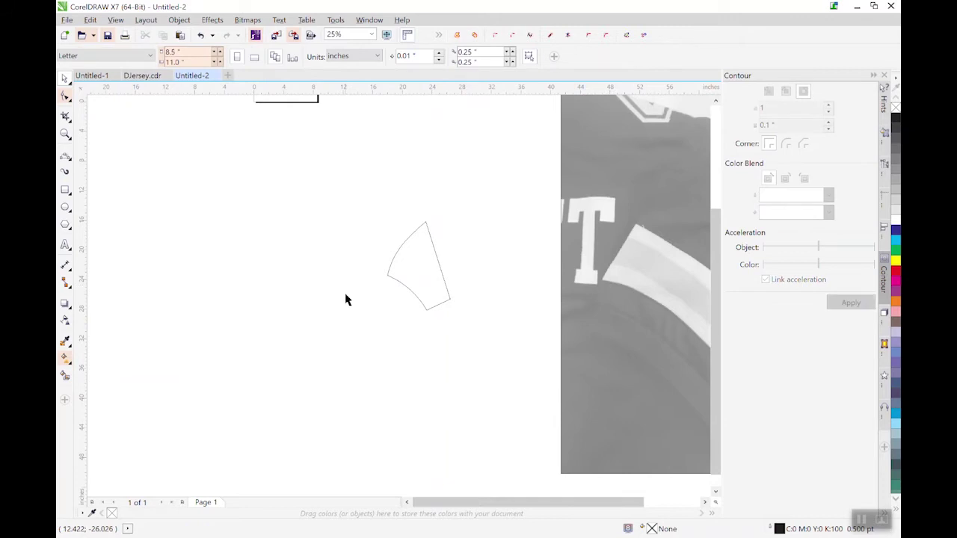
Save the sleeve drawing as the CorelDRAW file Sleeve in the 2019 WCAF folder.
click(68, 20)
click(98, 137)
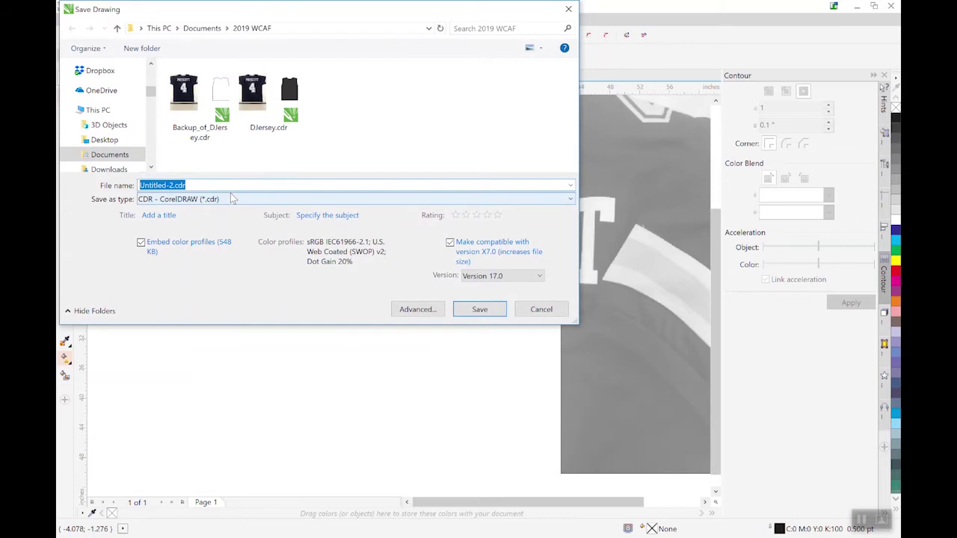
text(Sleeve)
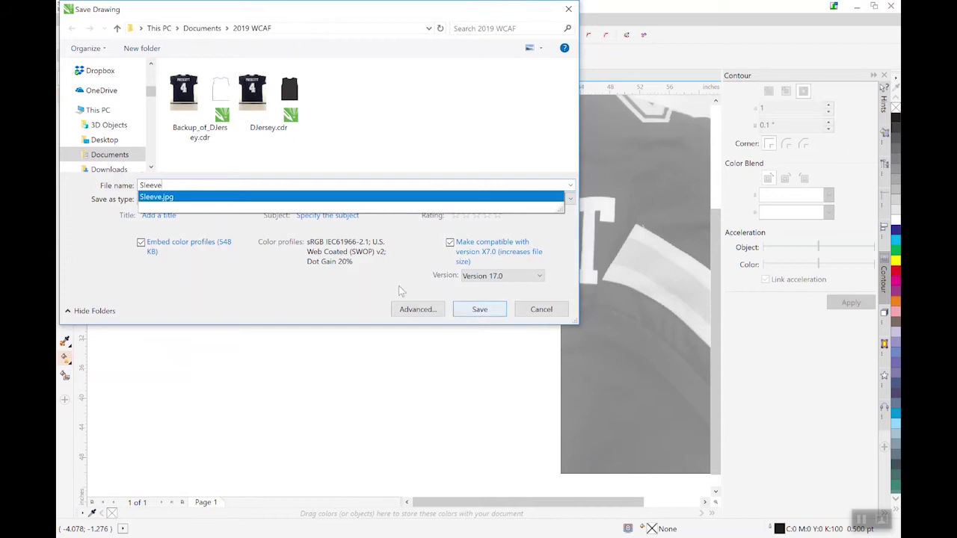
click(335, 283)
click(480, 309)
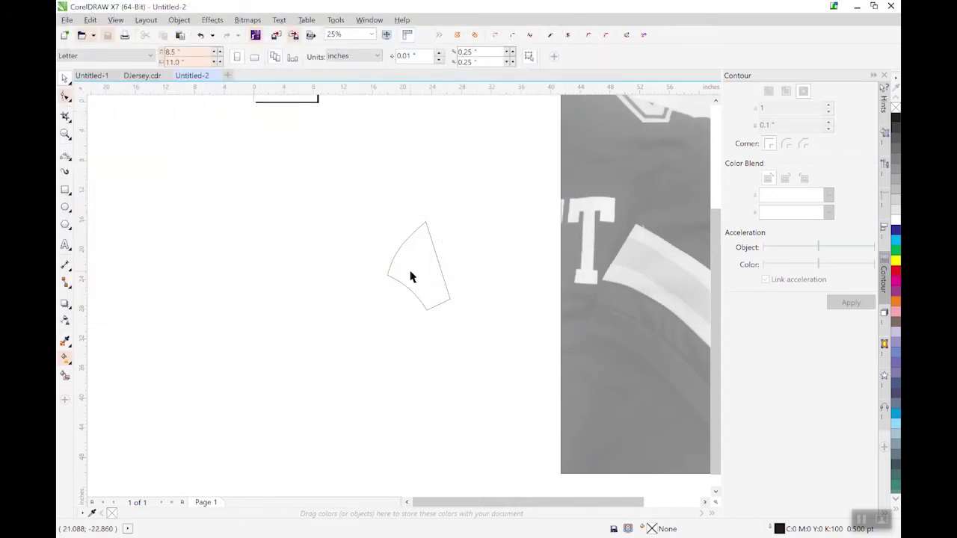
Export the sleeve outline as the HPGL plotter file Sleeve.plt in the 2019 WCAF folder, reviewing the advanced export options.
click(67, 21)
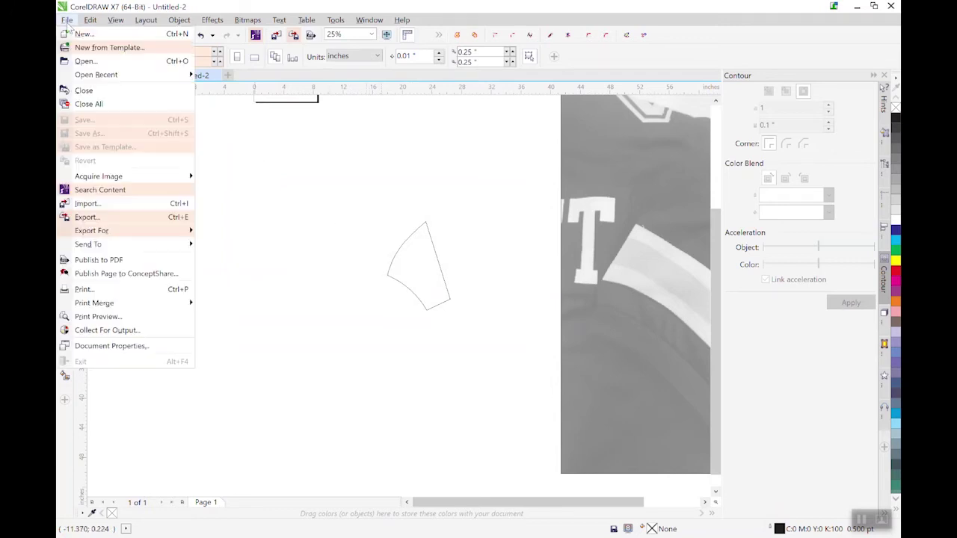
click(85, 219)
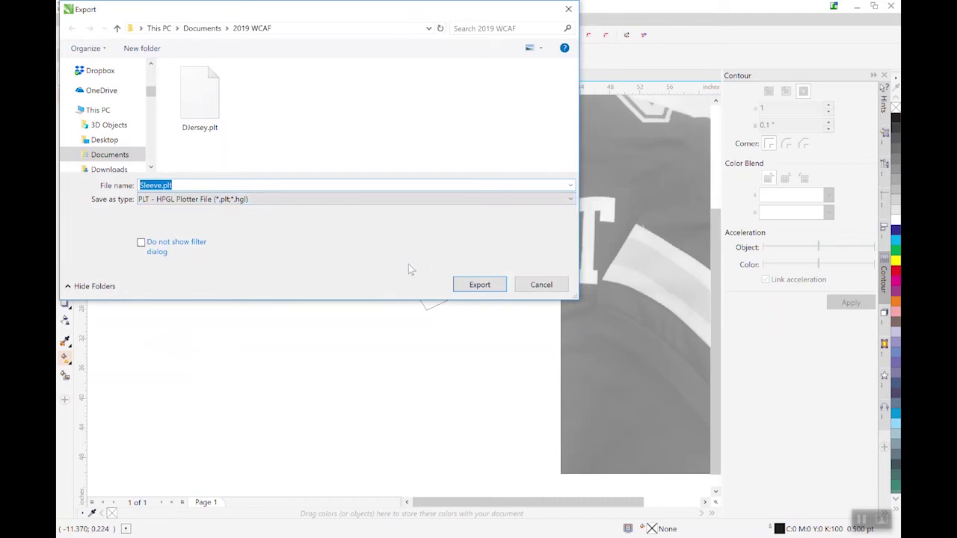
click(467, 285)
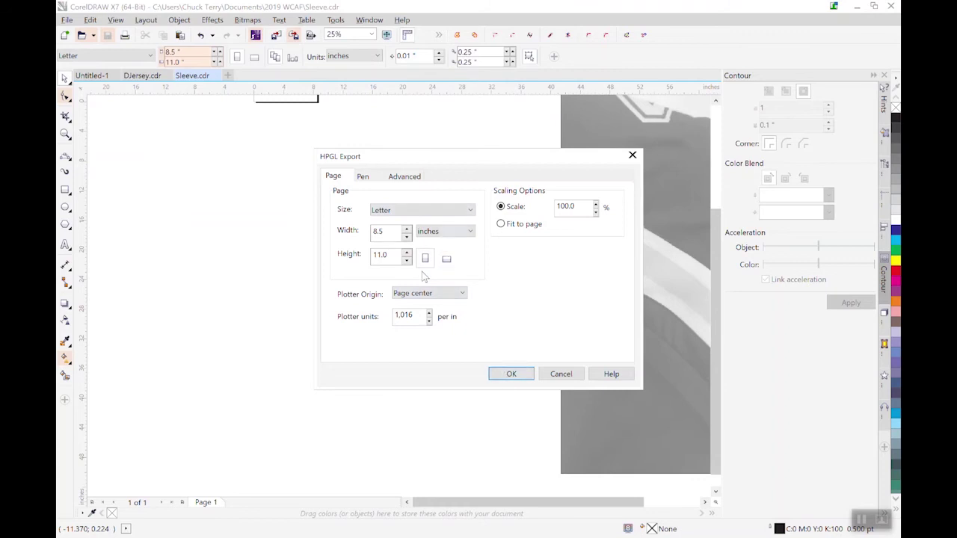
click(407, 177)
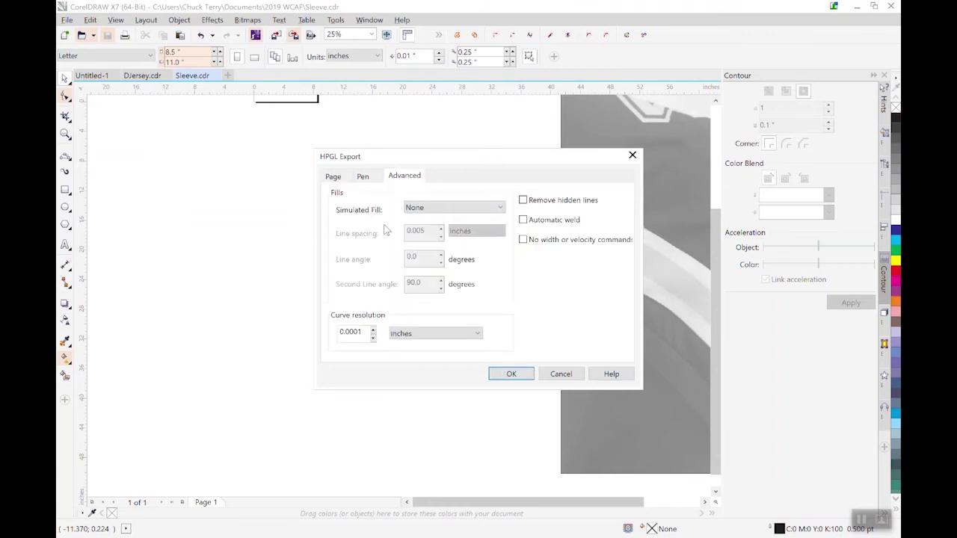
click(506, 374)
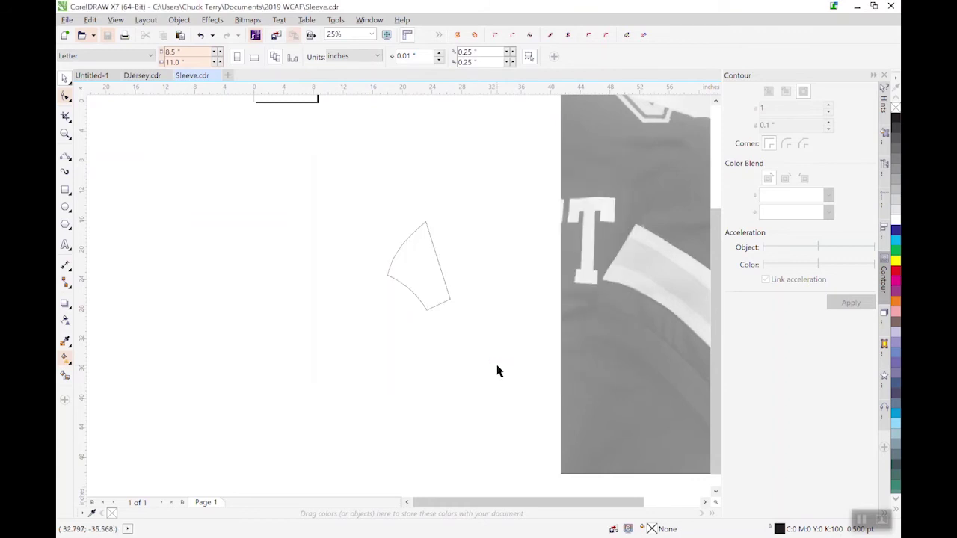